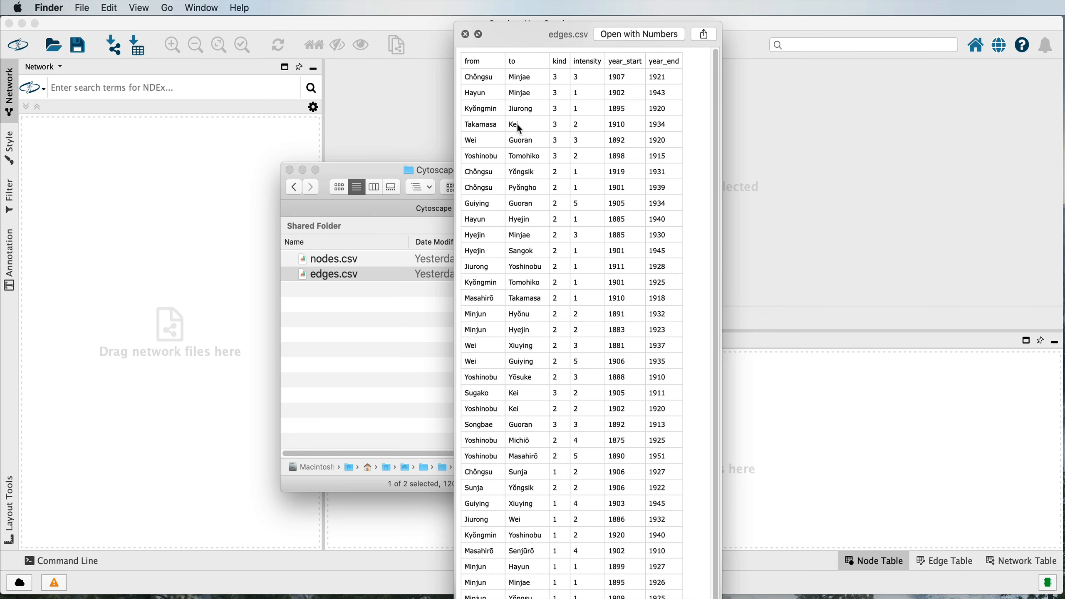
Preview the contents of nodes.csv in the Cytoscape Exercise folder to examine its columns
key(space)
click(343, 258)
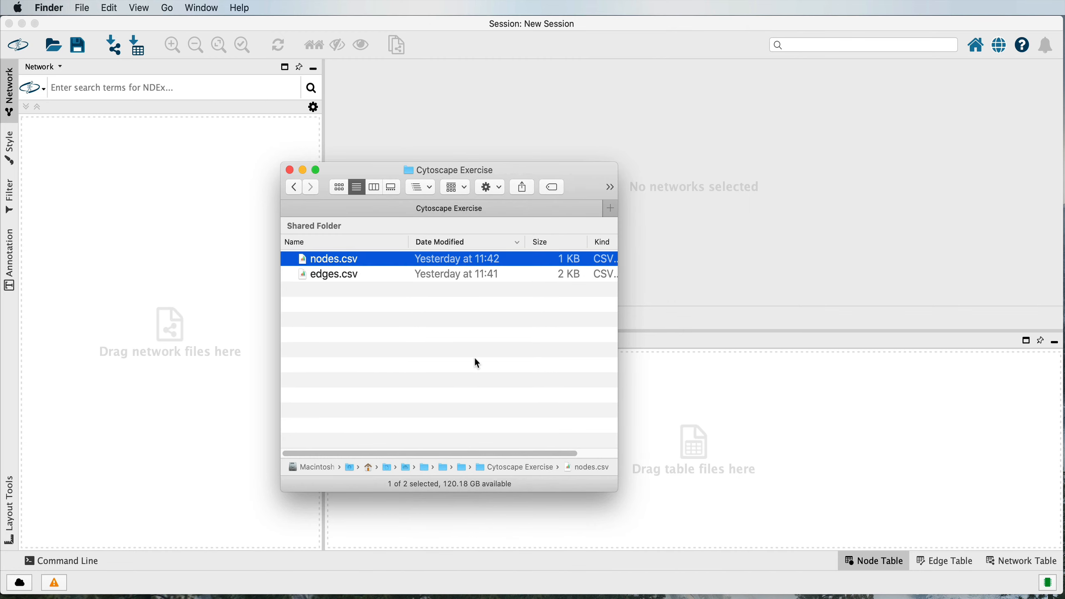
key(space)
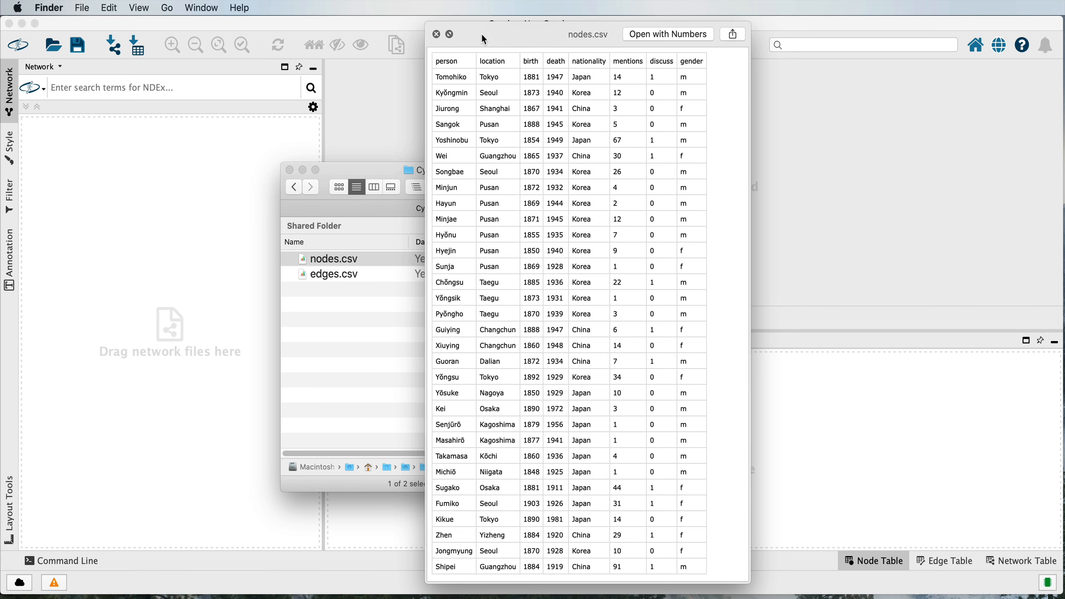
drag(481, 34, 487, 32)
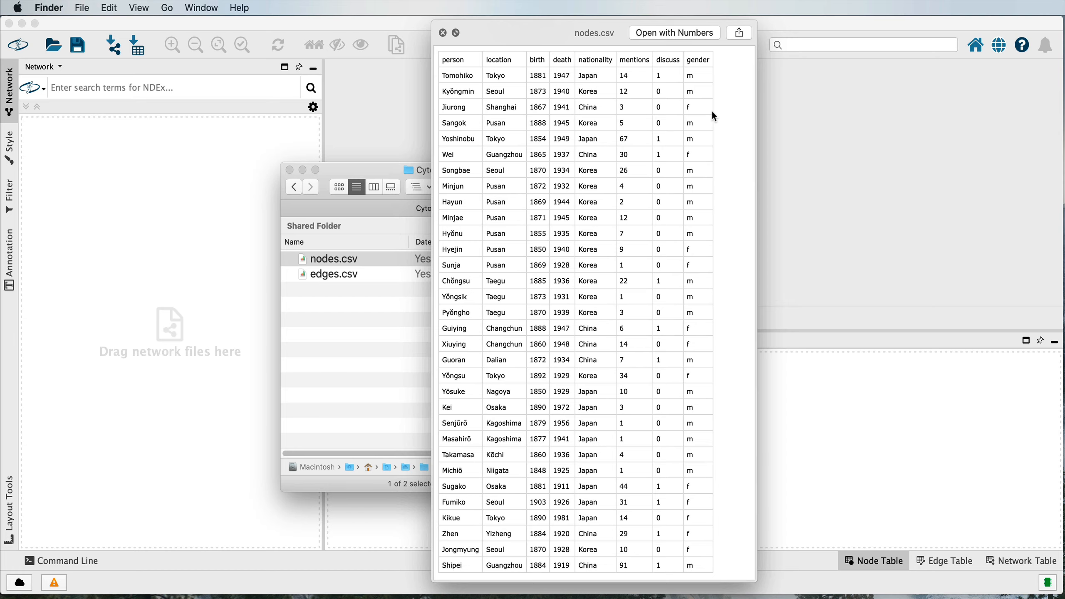
key(space)
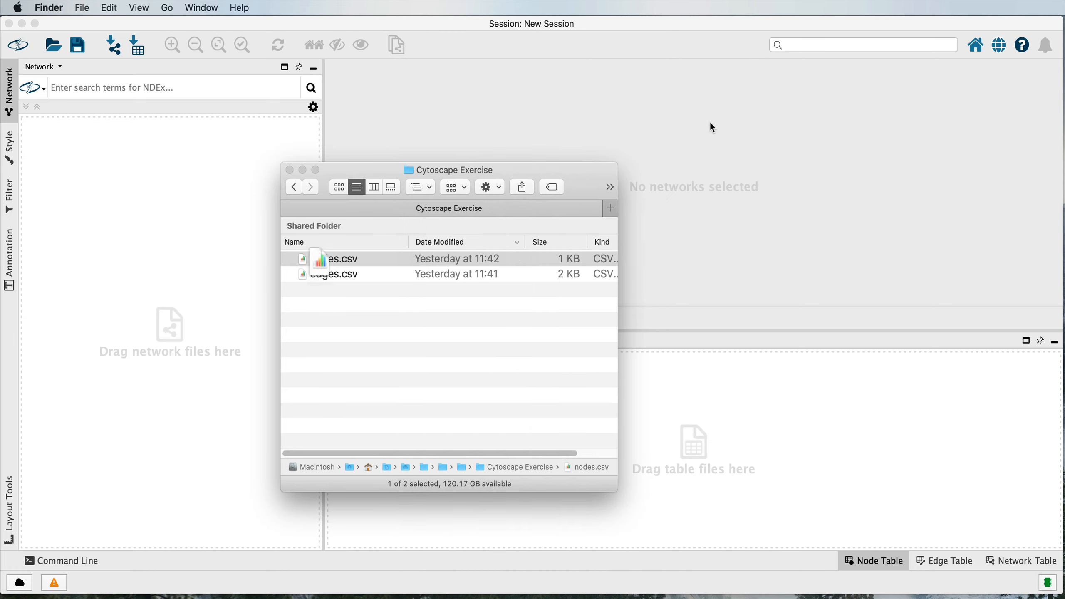
Switch to Cytoscape, load edges.csv for network import and enlarge the import dialog to show all columns
click(397, 146)
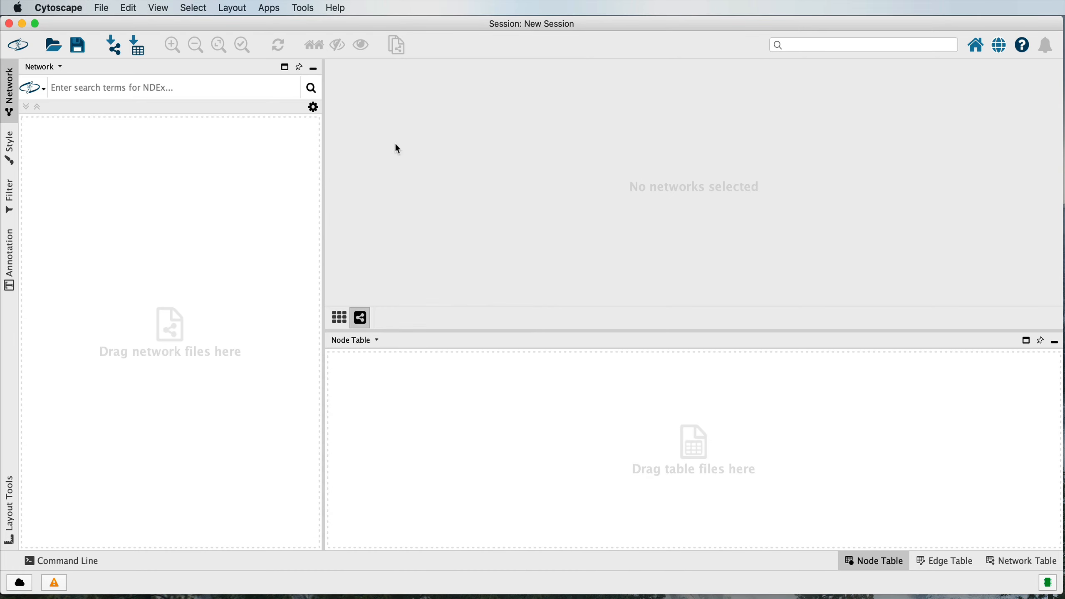
click(116, 52)
click(680, 251)
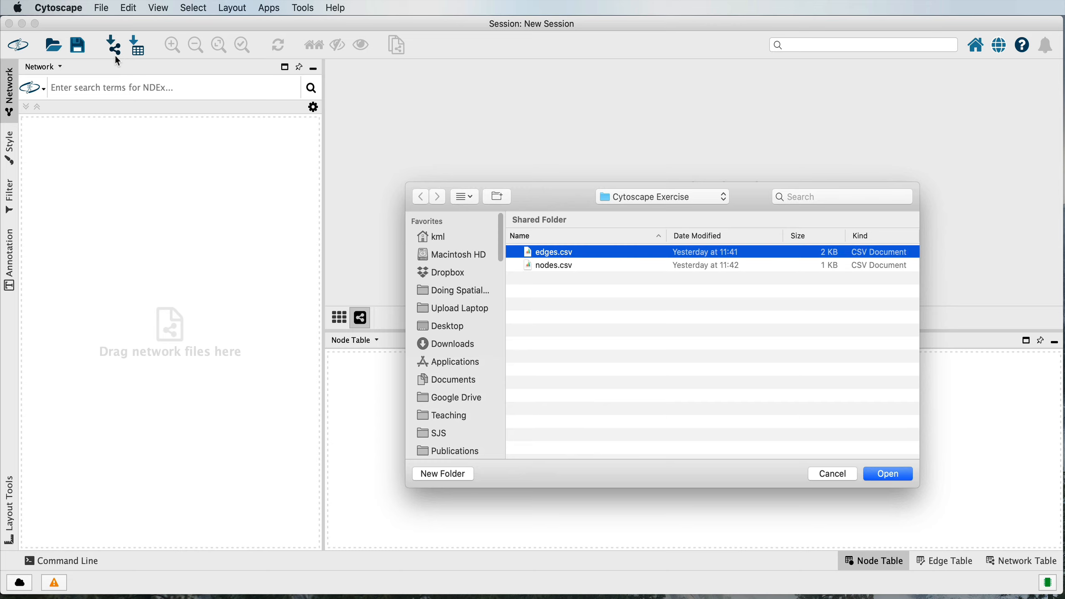
click(886, 479)
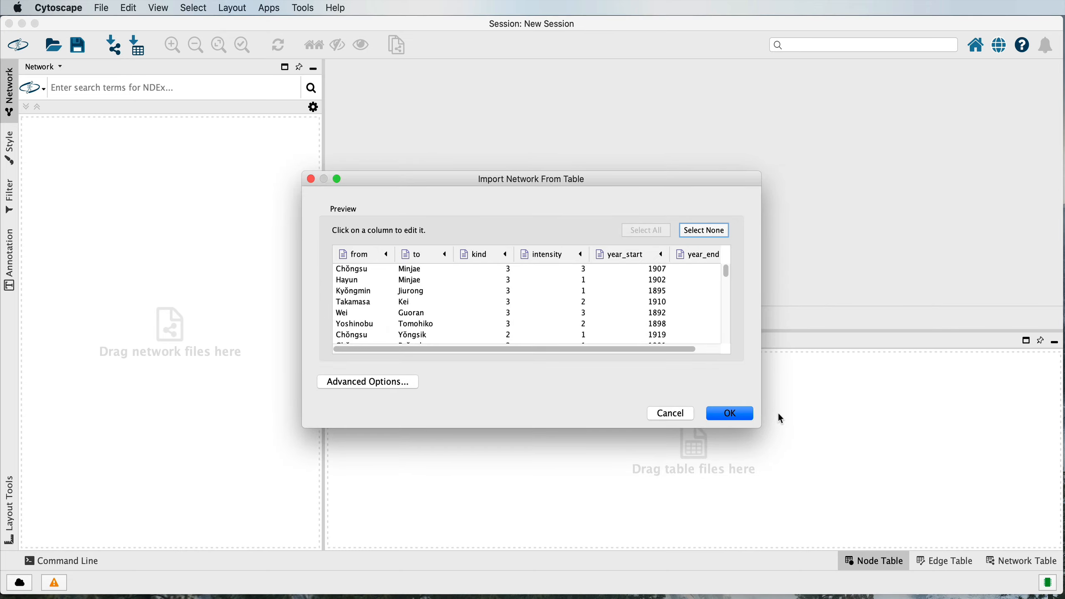
drag(761, 428, 822, 523)
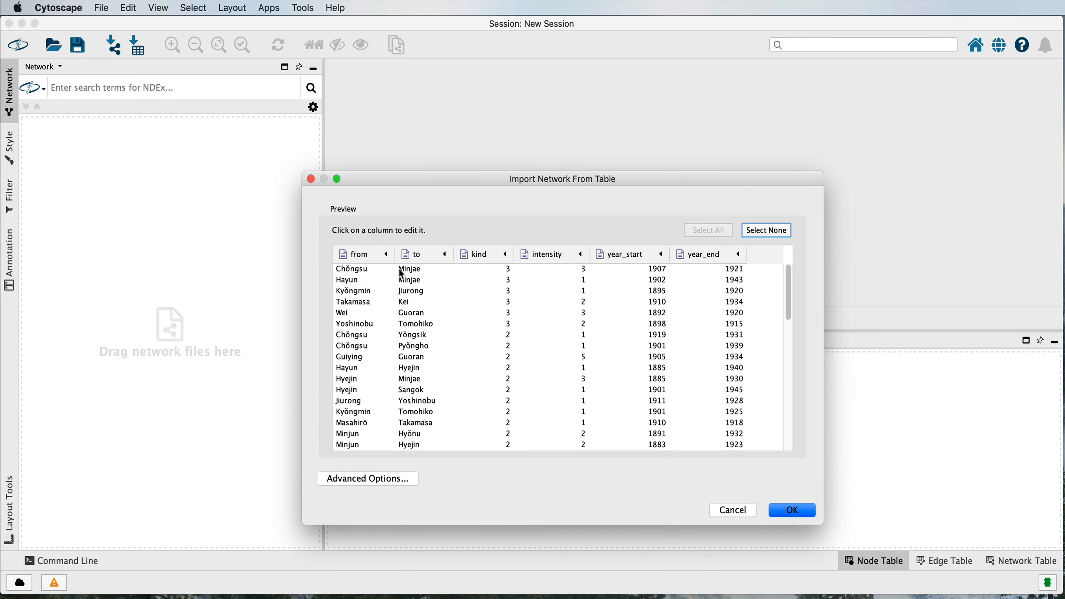
Define the "from" column as Source Node and the "to" column as Target Node for the network import
click(364, 260)
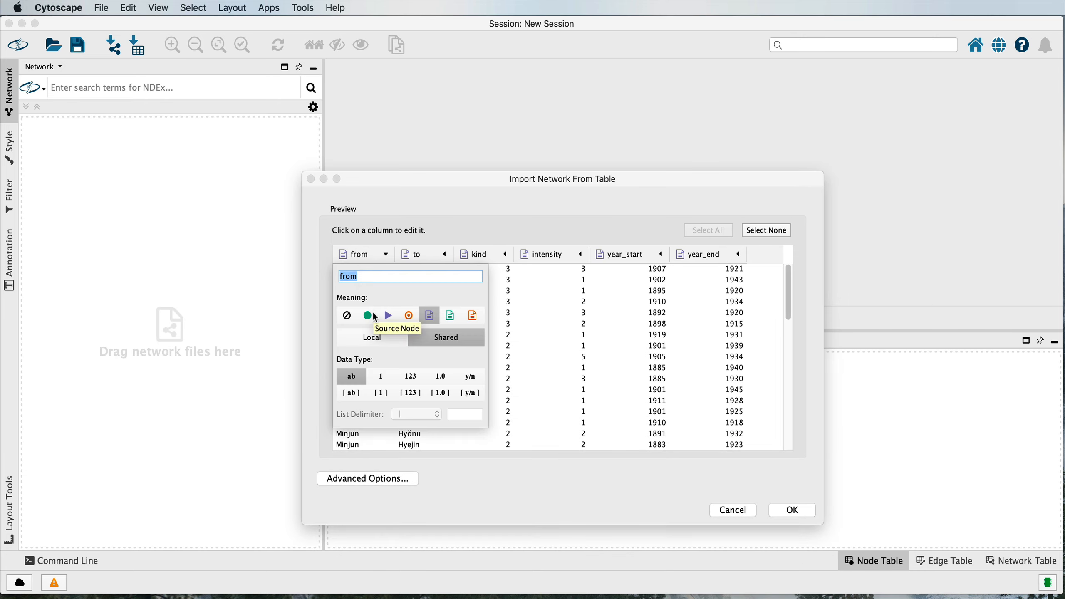
click(370, 319)
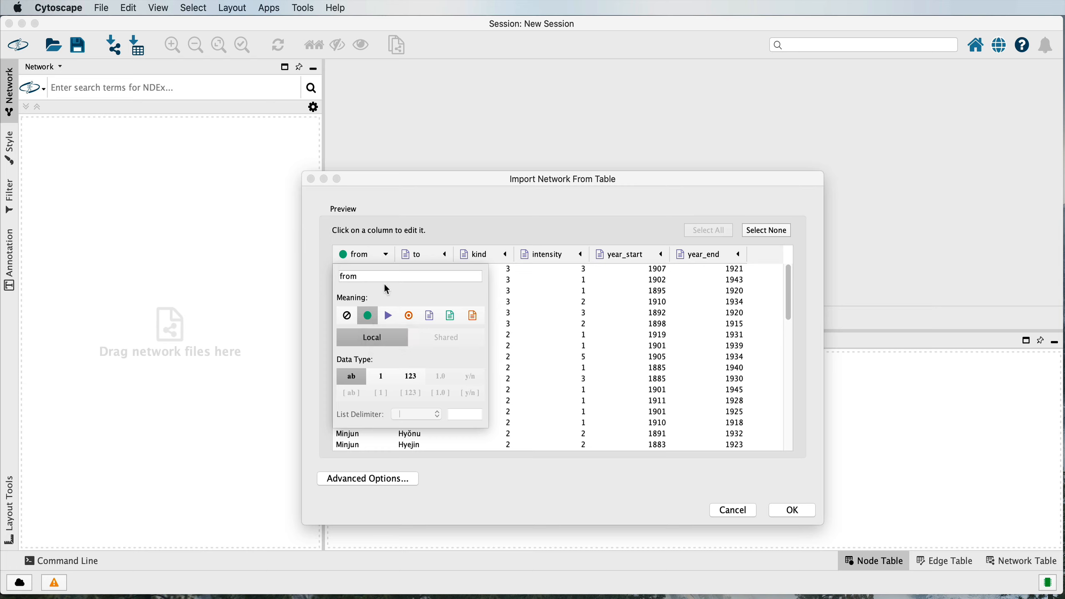
click(410, 254)
click(410, 254)
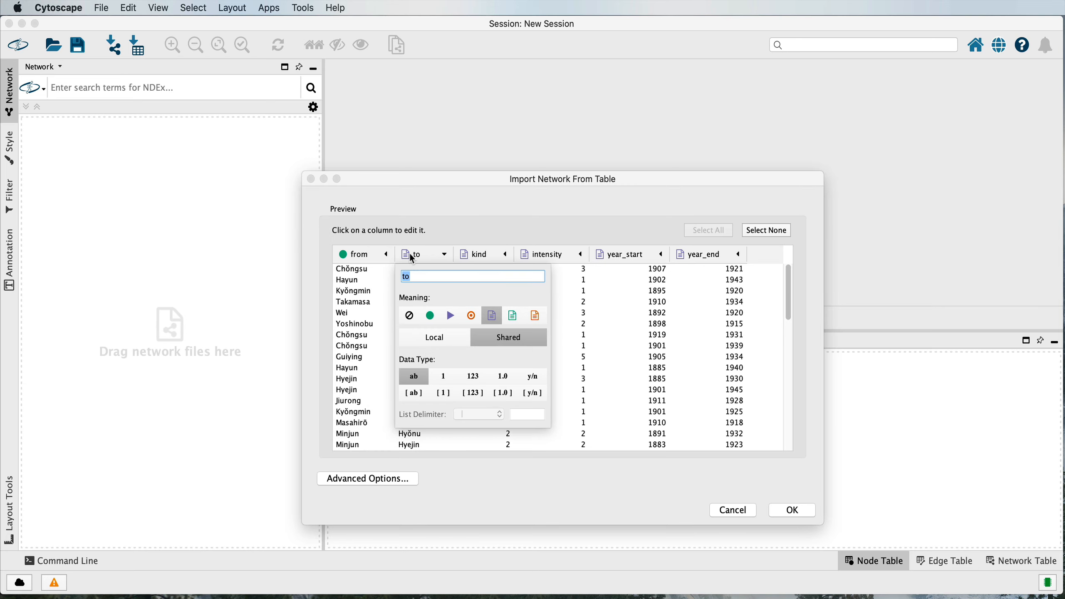
click(469, 315)
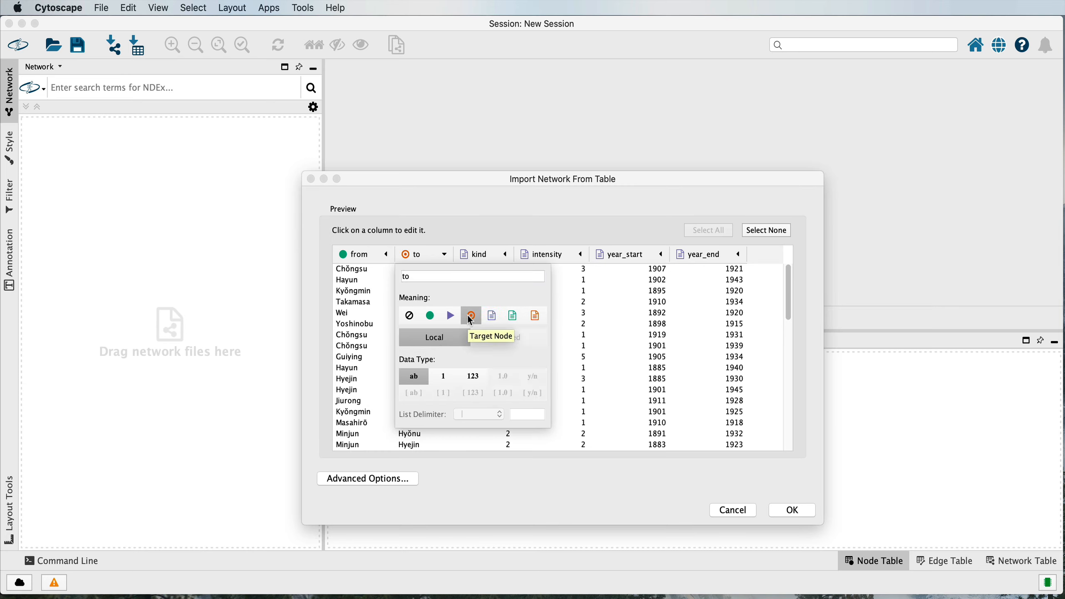
click(491, 212)
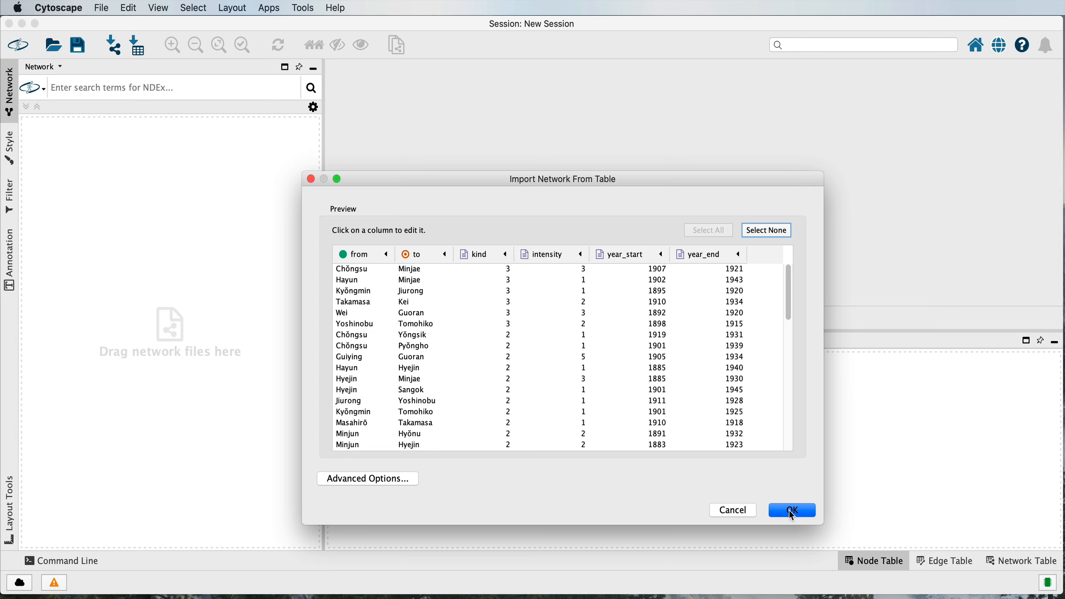
Check the advanced import options, keeping the comma delimiter and first line as column names, and import the edges network
click(364, 479)
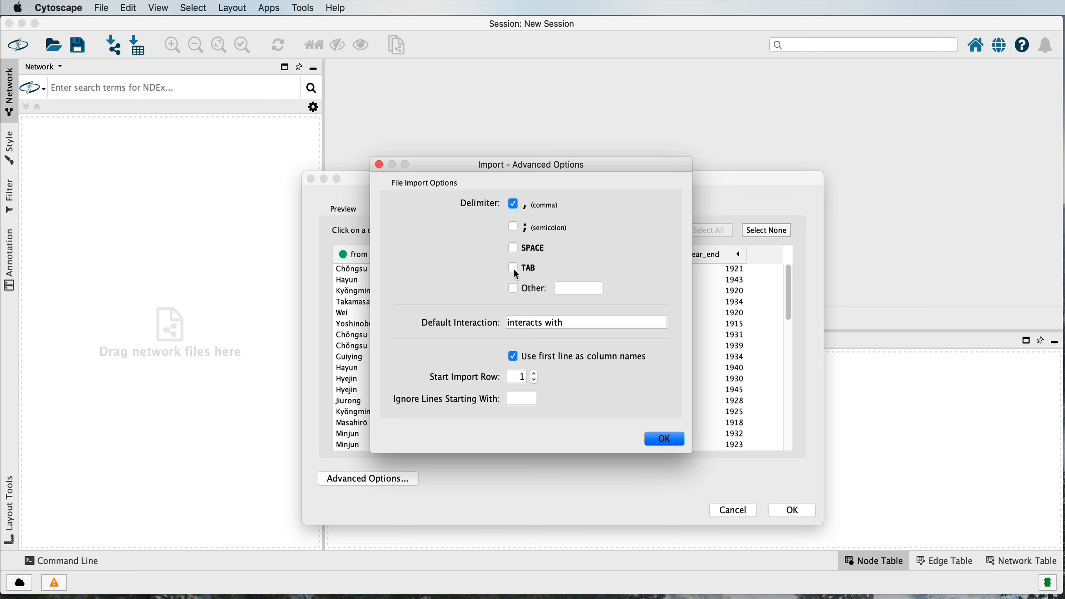
click(665, 440)
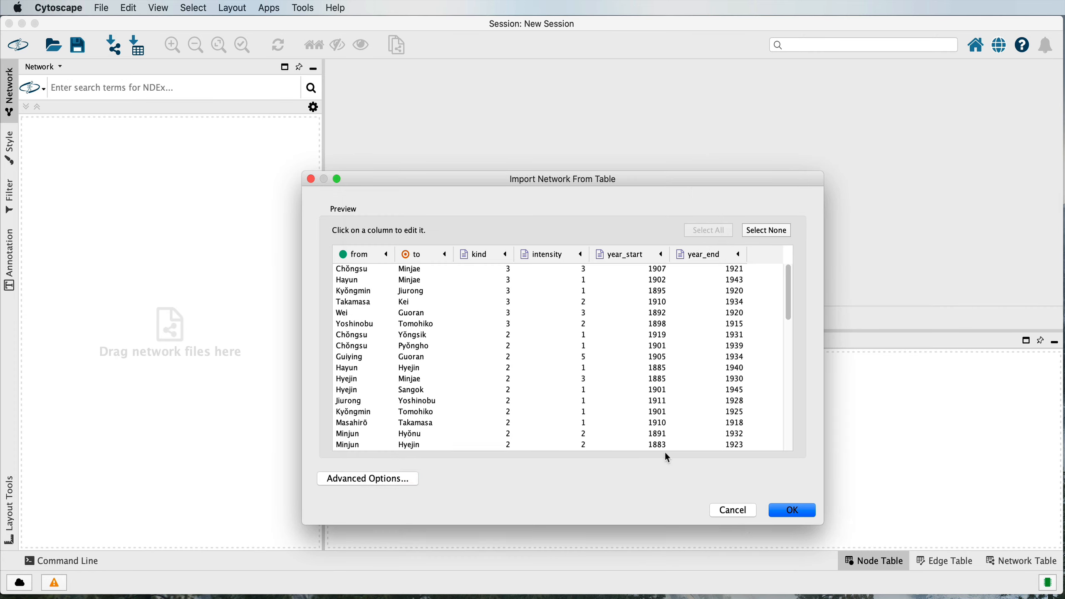
click(798, 510)
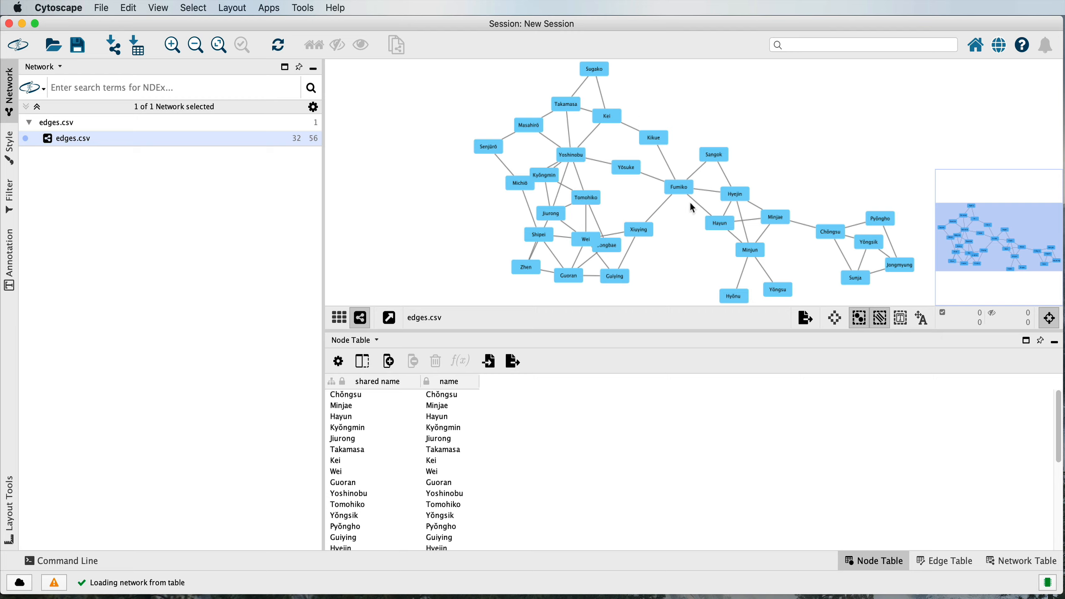
Import nodes.csv into the edges.csv network collection as Node Table Columns, with person as the key column
drag(692, 204, 580, 202)
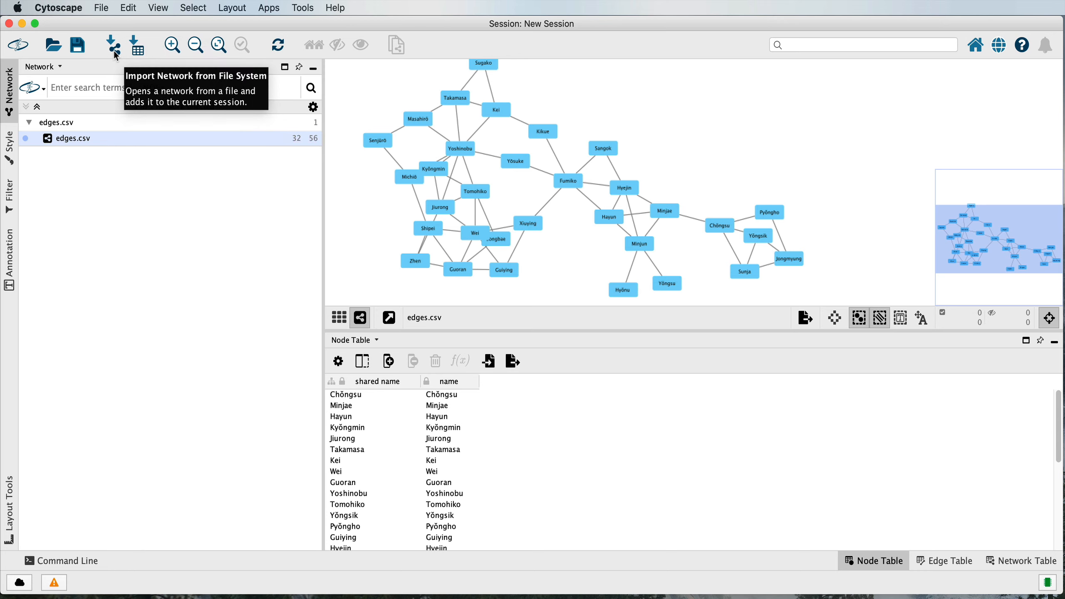
click(139, 47)
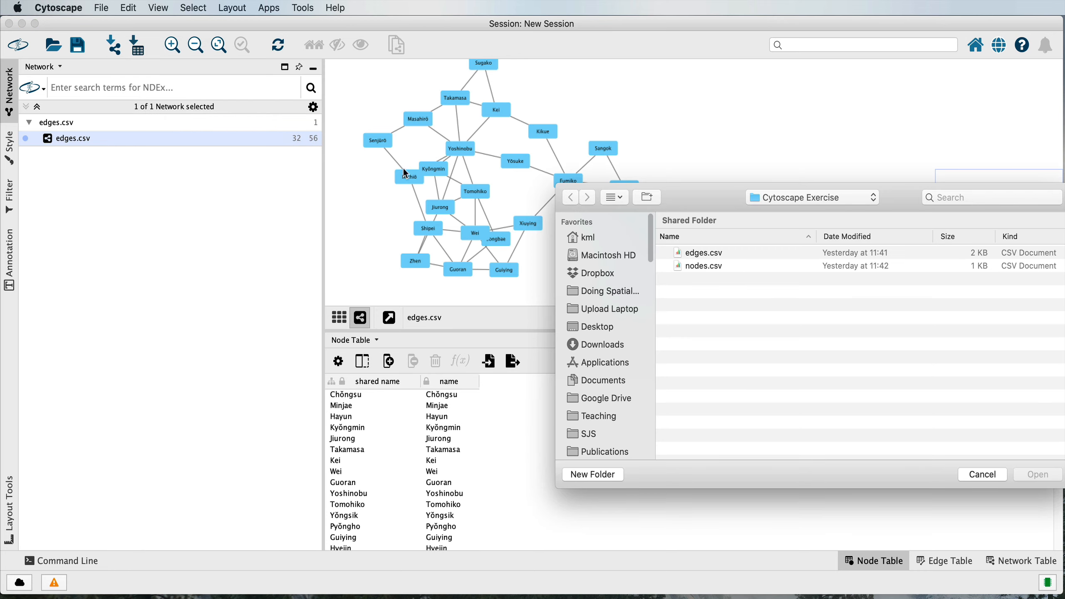
click(697, 264)
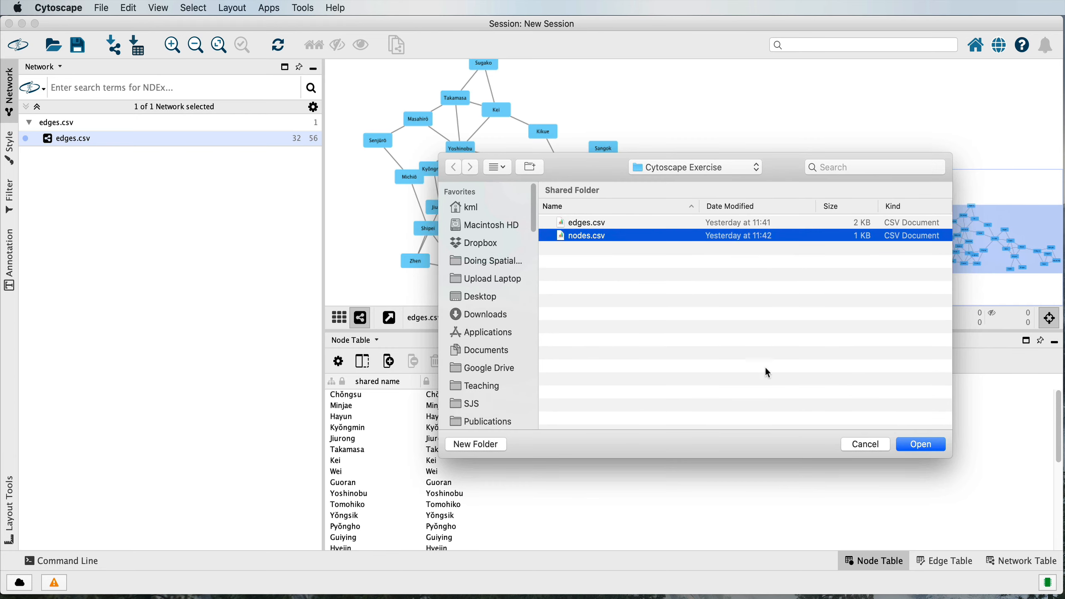
click(915, 446)
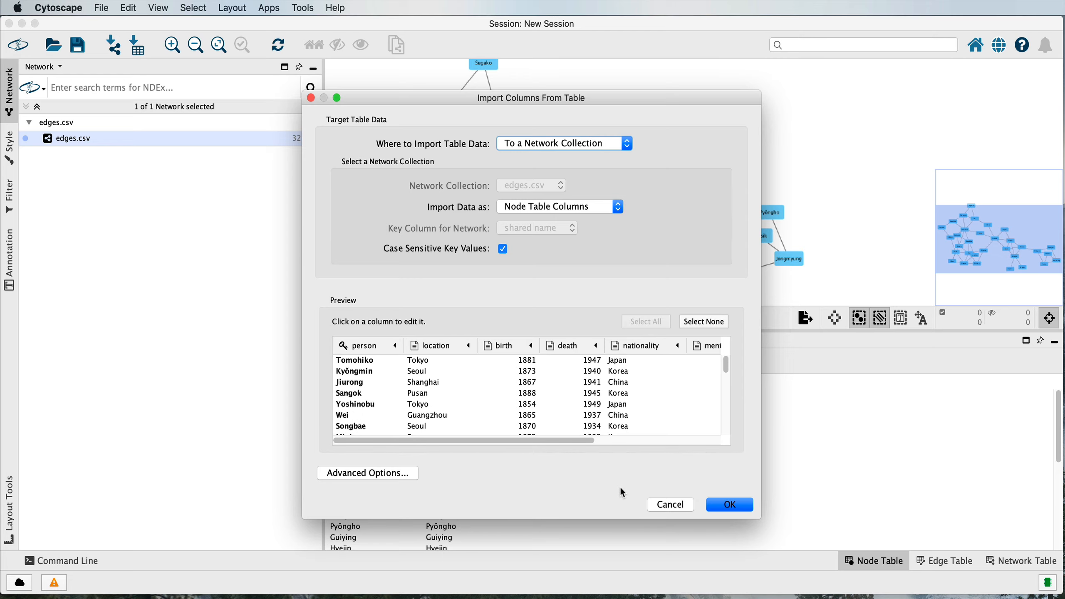
click(730, 508)
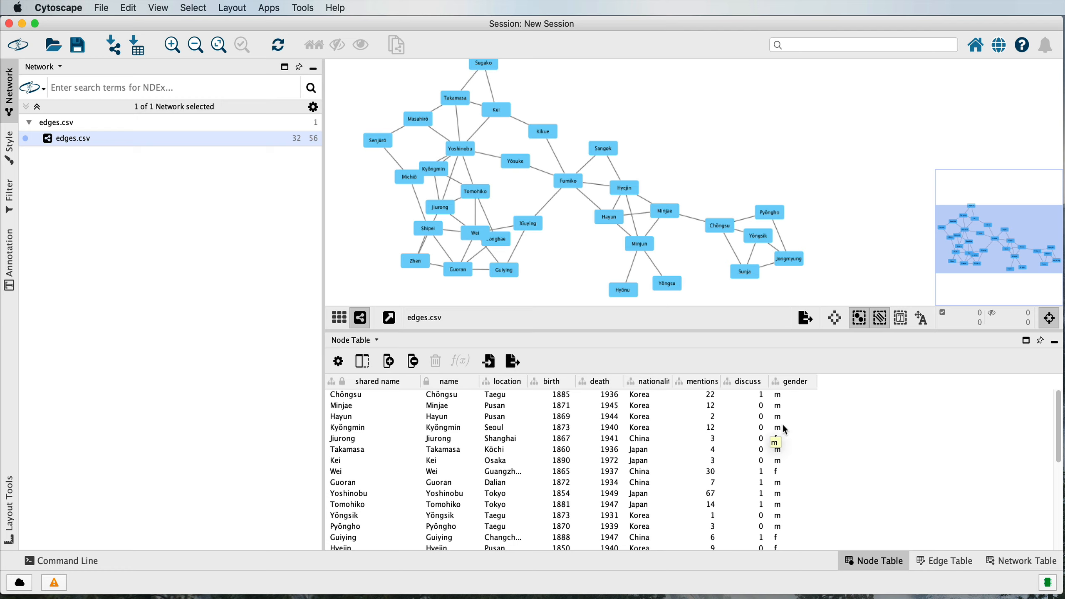
Select the Taegu nodes individually, and the whole five-node cluster around them, to examine their rows in the node table
click(724, 226)
shift+click(770, 216)
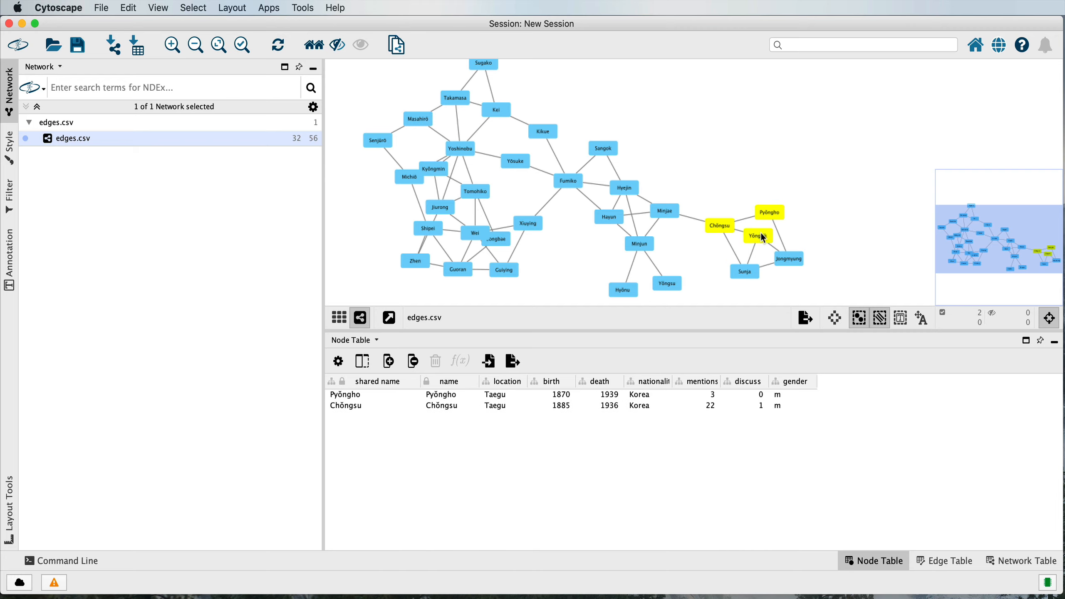
shift+click(761, 238)
shift+click(768, 217)
shift+click(735, 226)
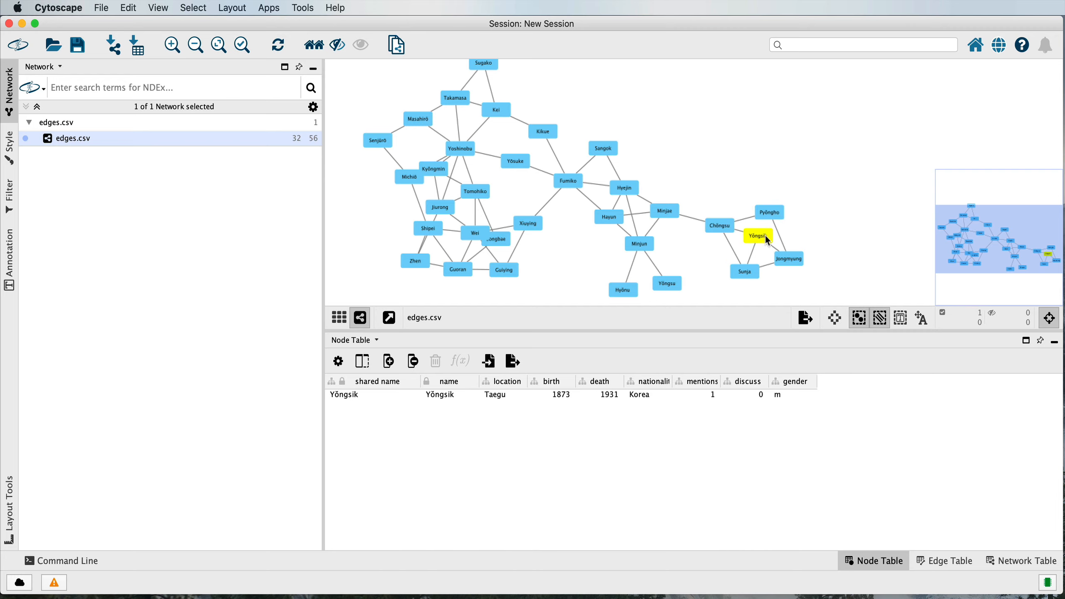
shift+click(764, 235)
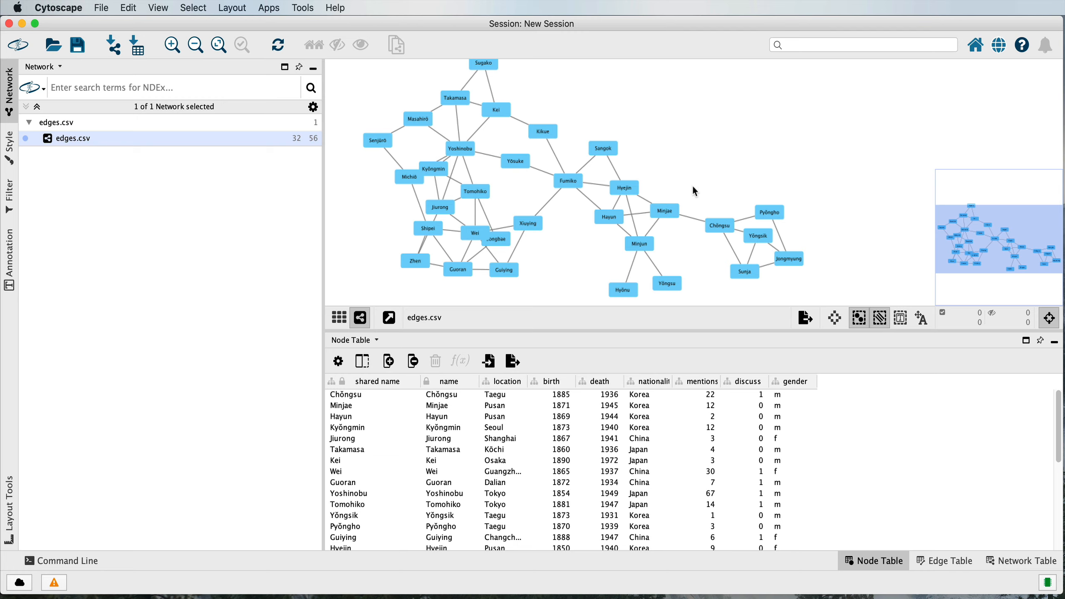
drag(692, 186, 818, 286)
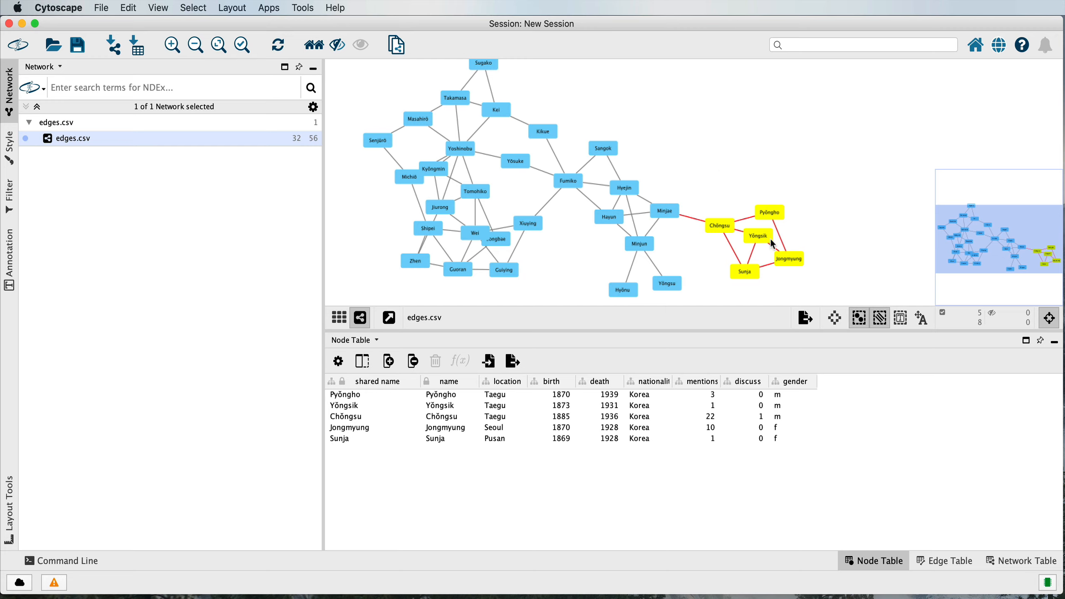
click(787, 160)
Examine the table rows of the three Taegu nodes one at a time and as a pair, and clear the selection
click(718, 226)
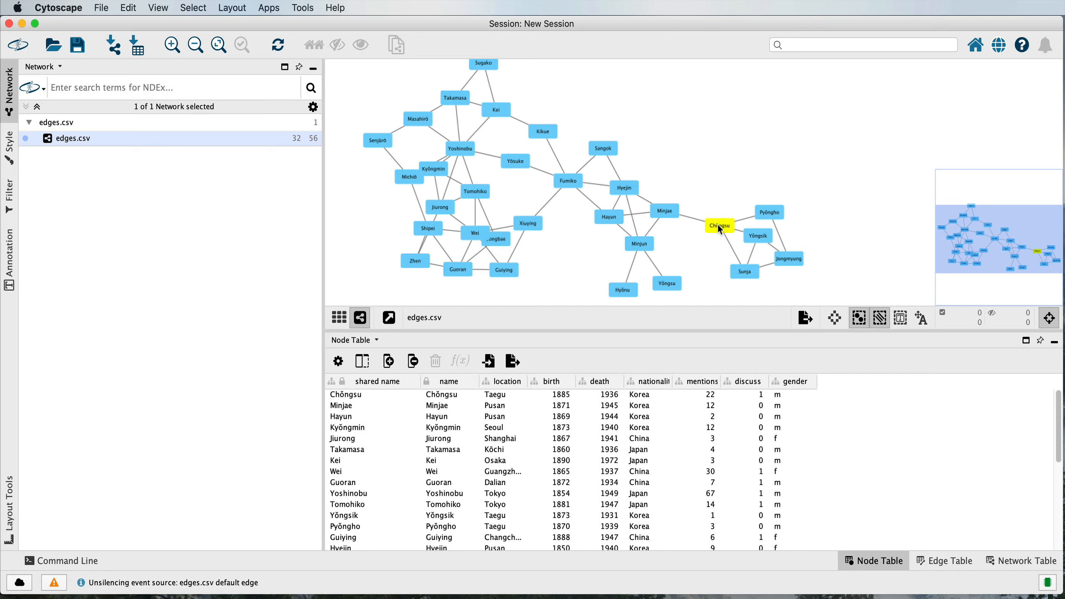
click(769, 218)
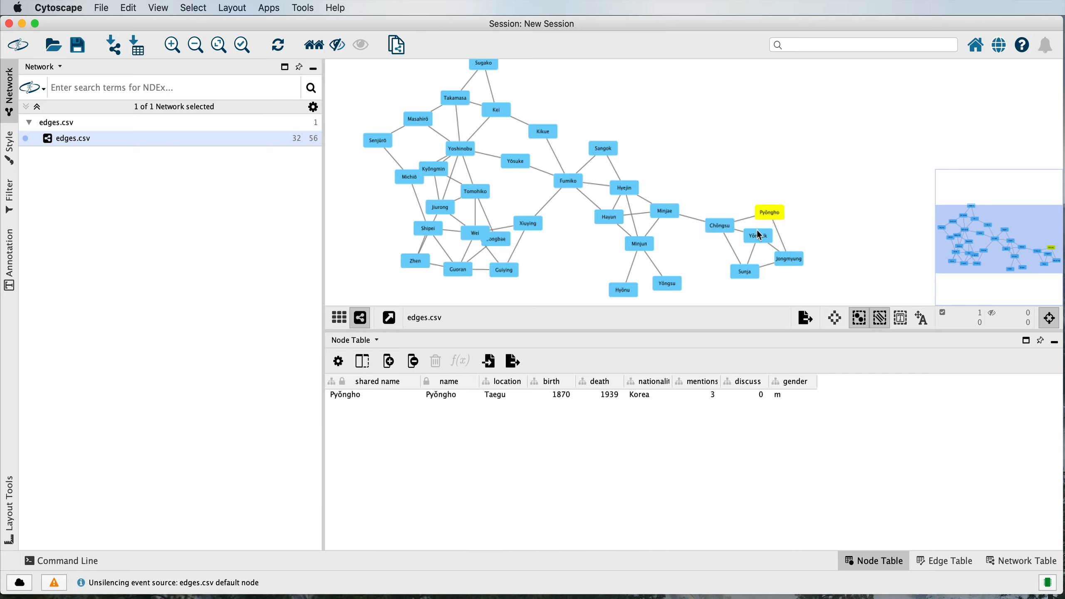
click(755, 237)
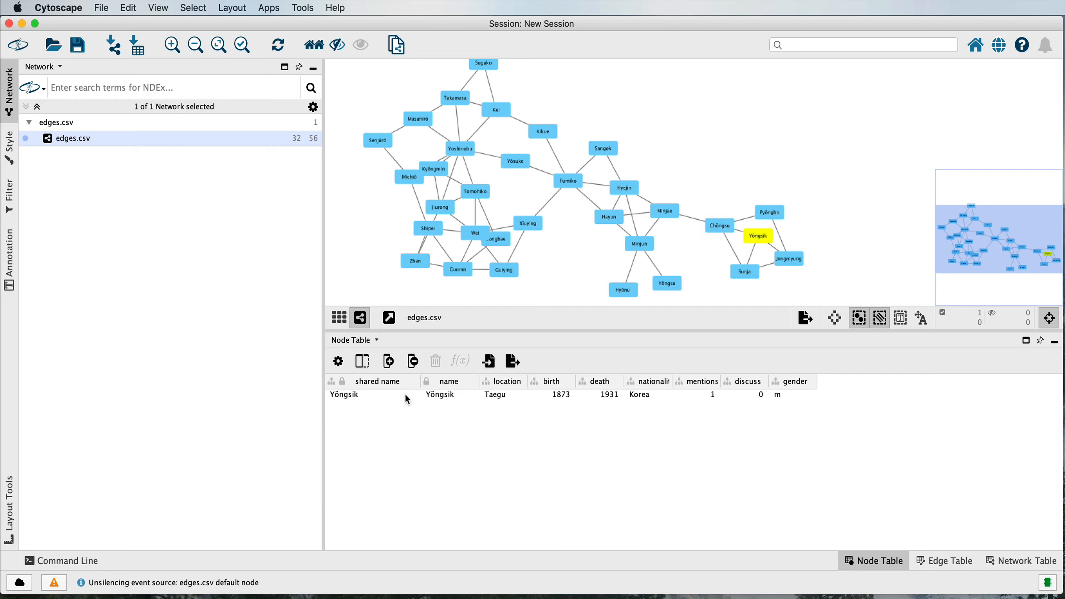
shift+click(724, 228)
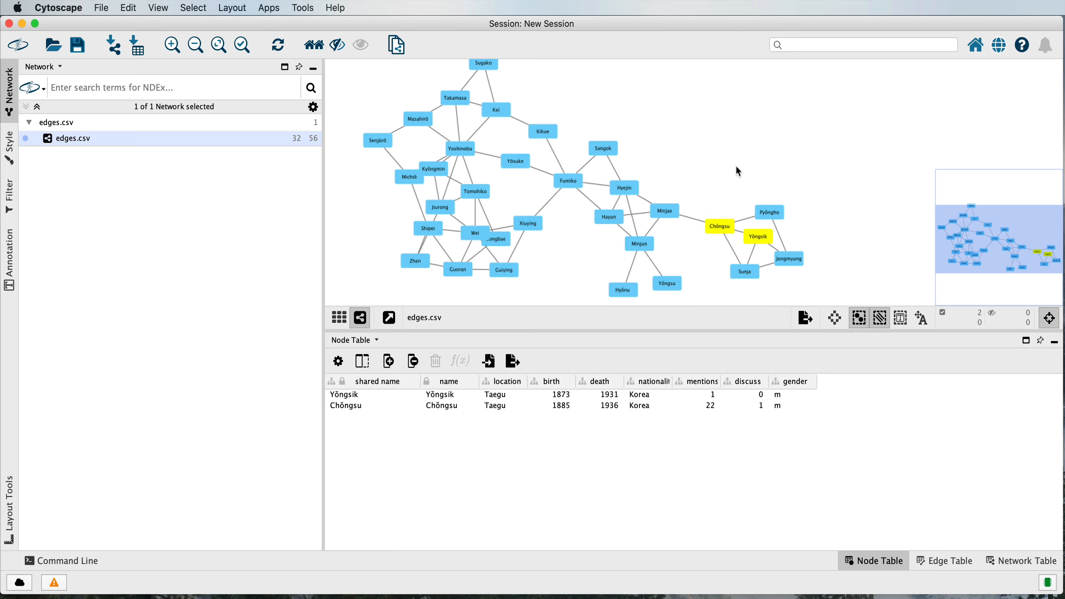
click(722, 169)
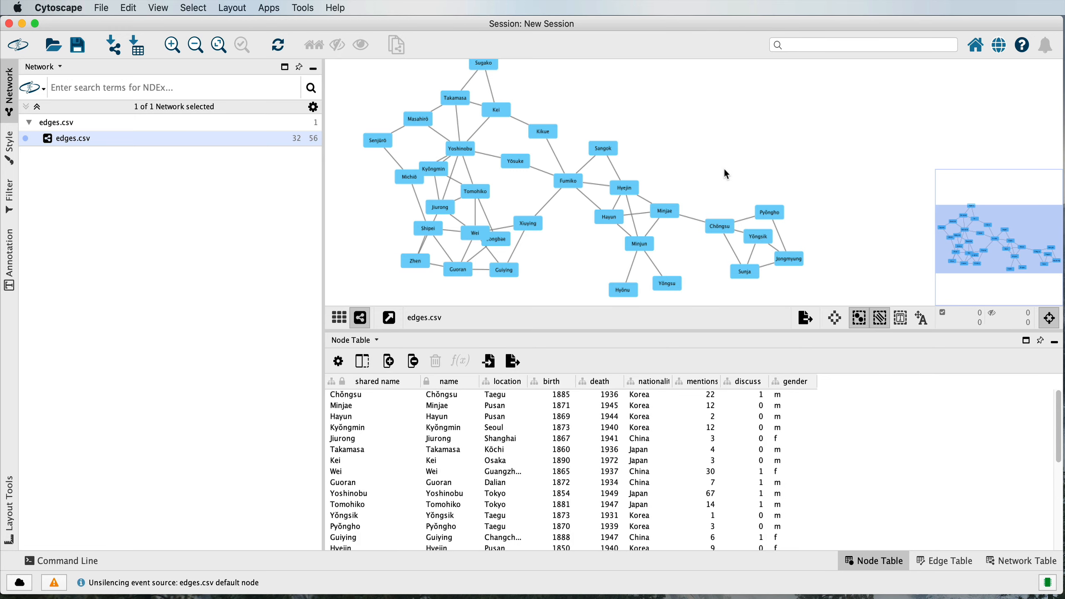
Move the five-node cluster containing the Taegu nodes upward as a group, and deselect it
mouse_move(694, 162)
mouse_down()
mouse_move(718, 193)
mouse_move(687, 162)
mouse_up()
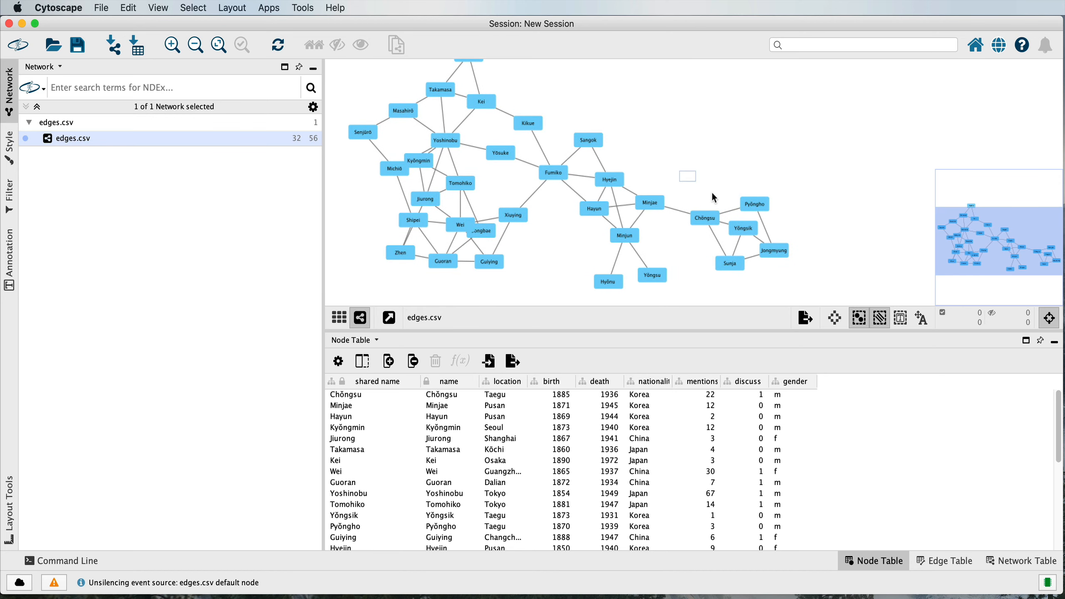
drag(714, 198, 825, 306)
drag(707, 220, 711, 169)
click(640, 127)
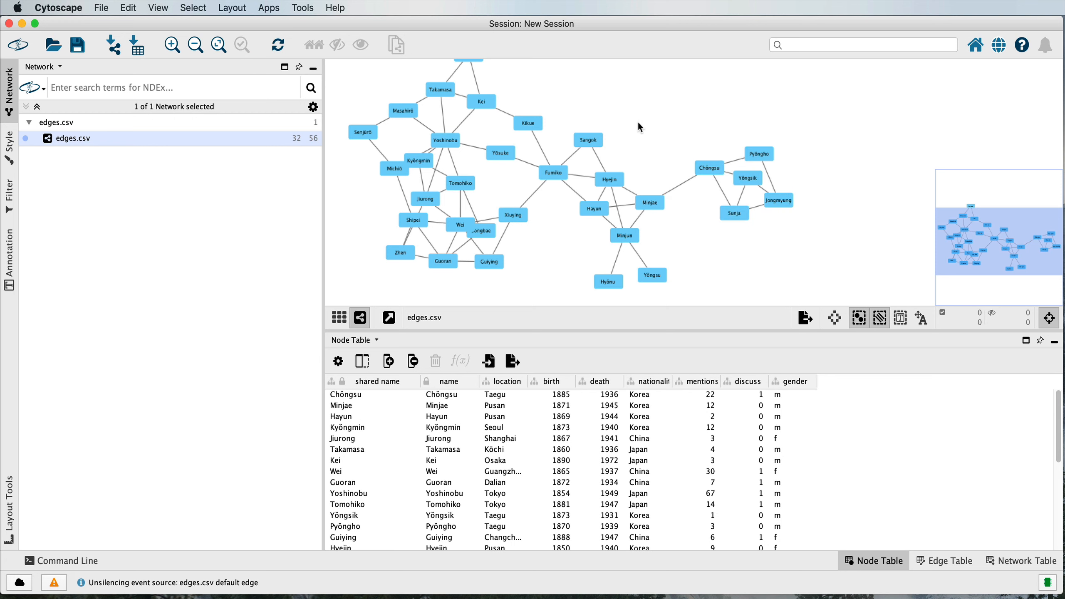
drag(641, 127, 697, 167)
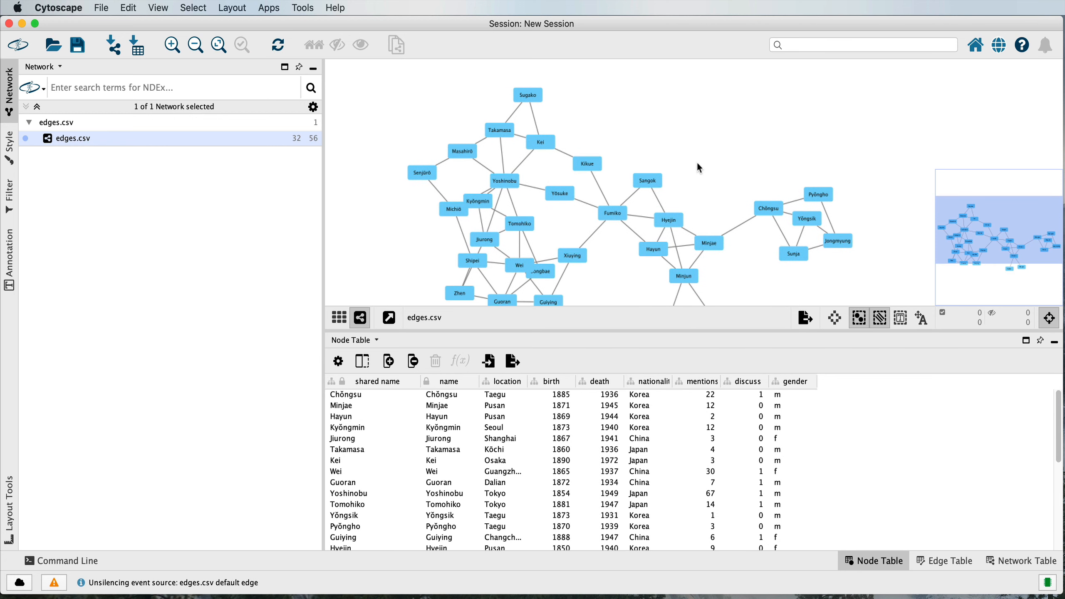
click(235, 10)
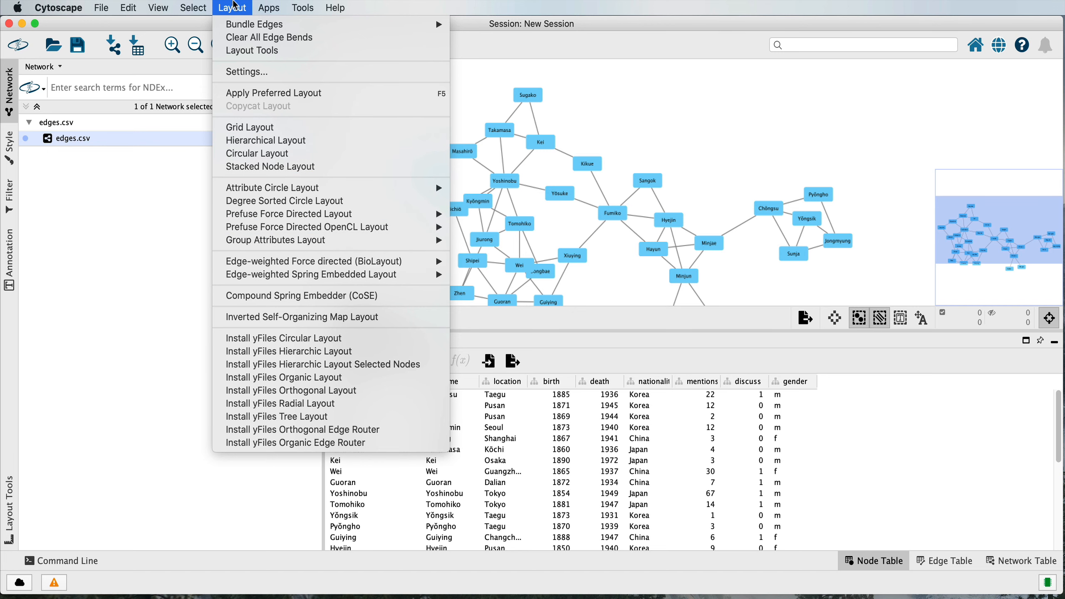
click(232, 7)
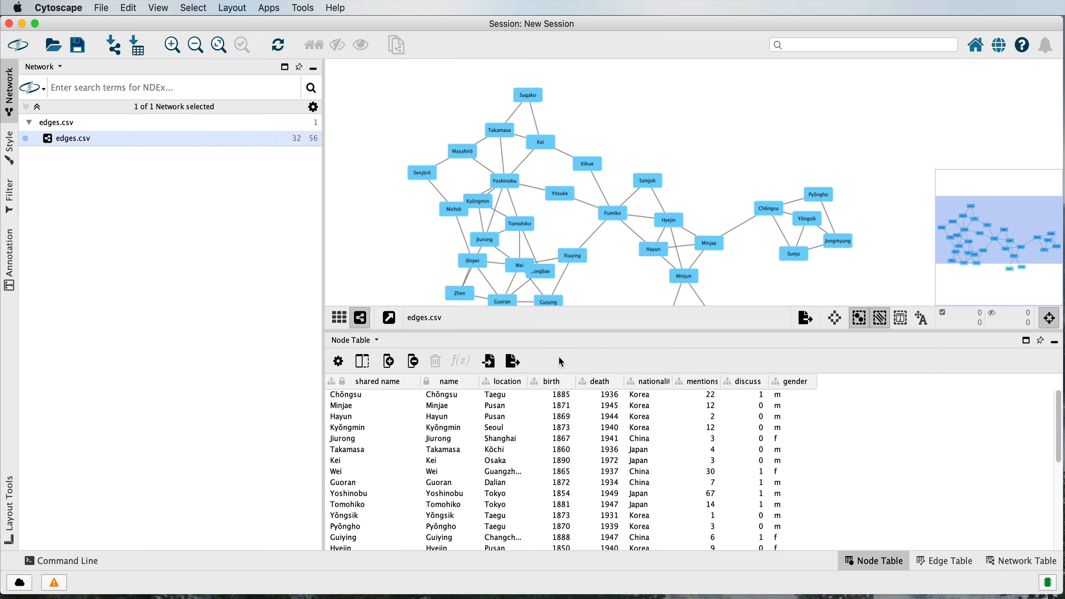
Set the default node shape of the network style to Ellipse
drag(420, 154, 373, 128)
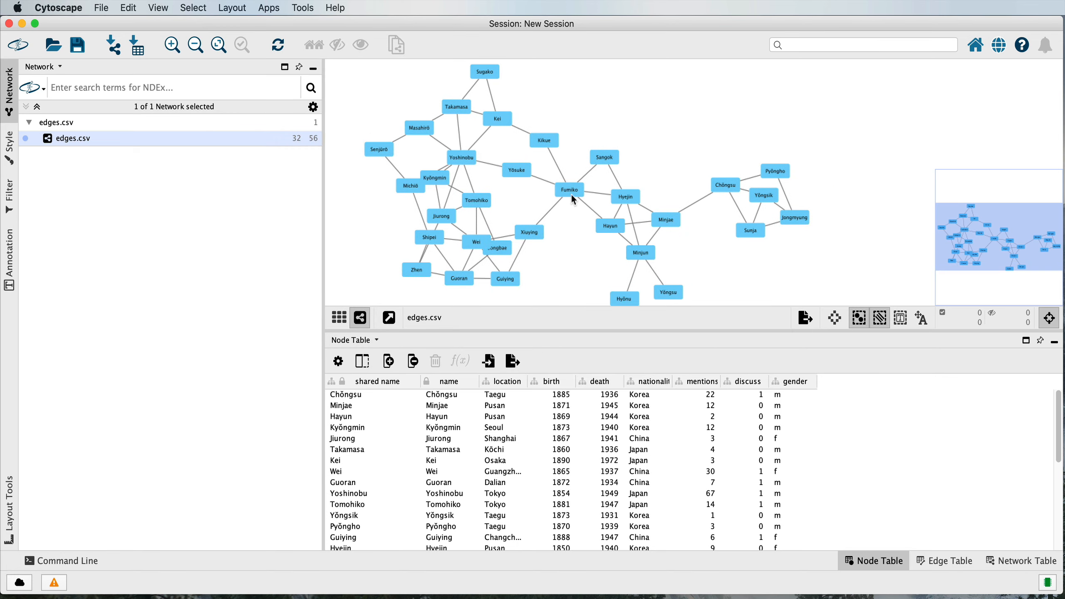
click(8, 153)
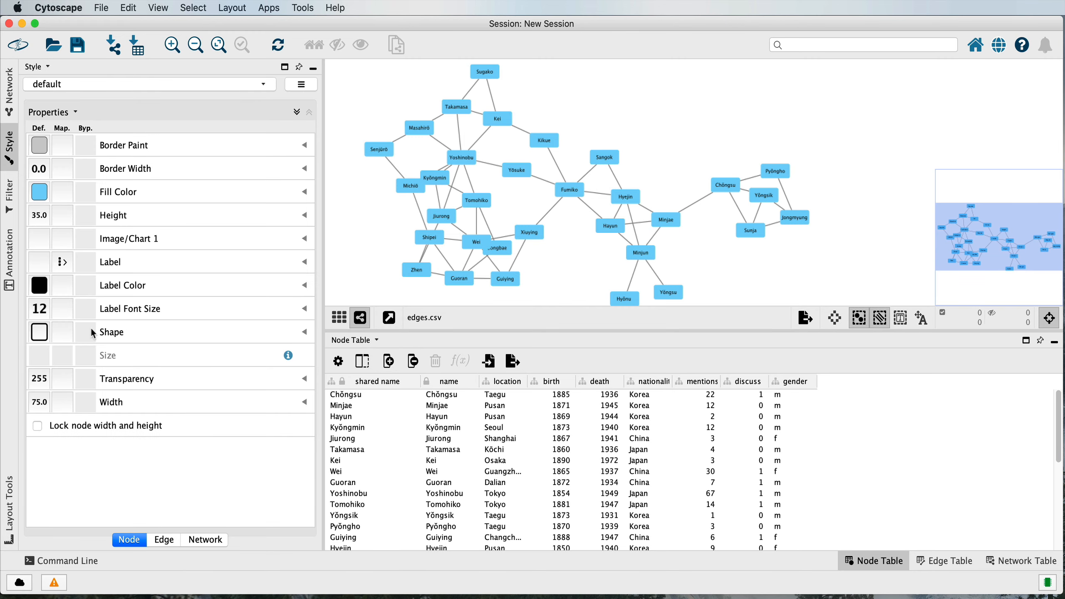
click(41, 341)
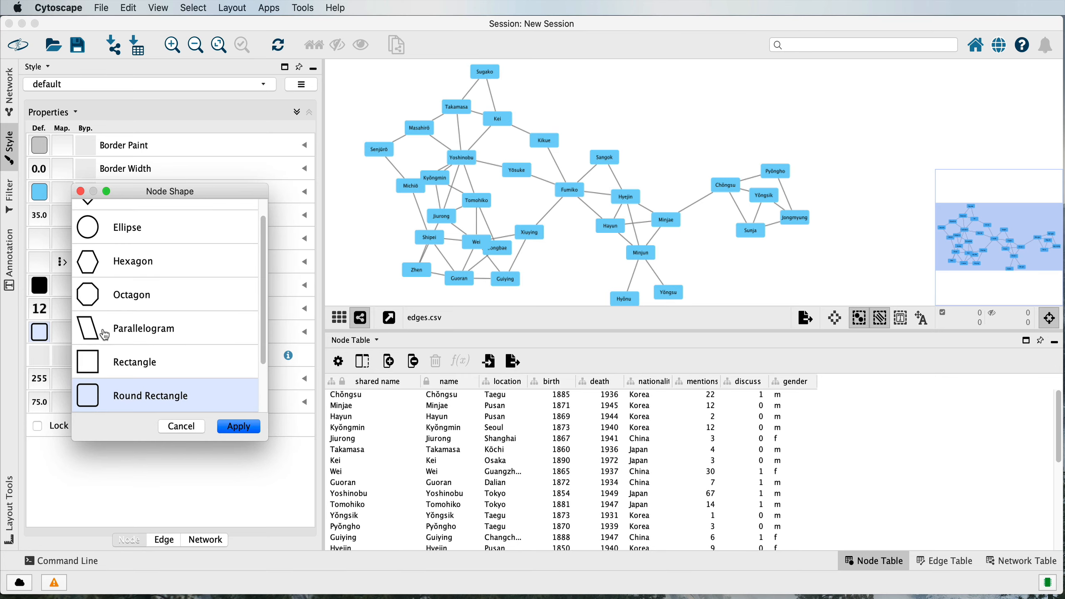
click(90, 240)
click(239, 426)
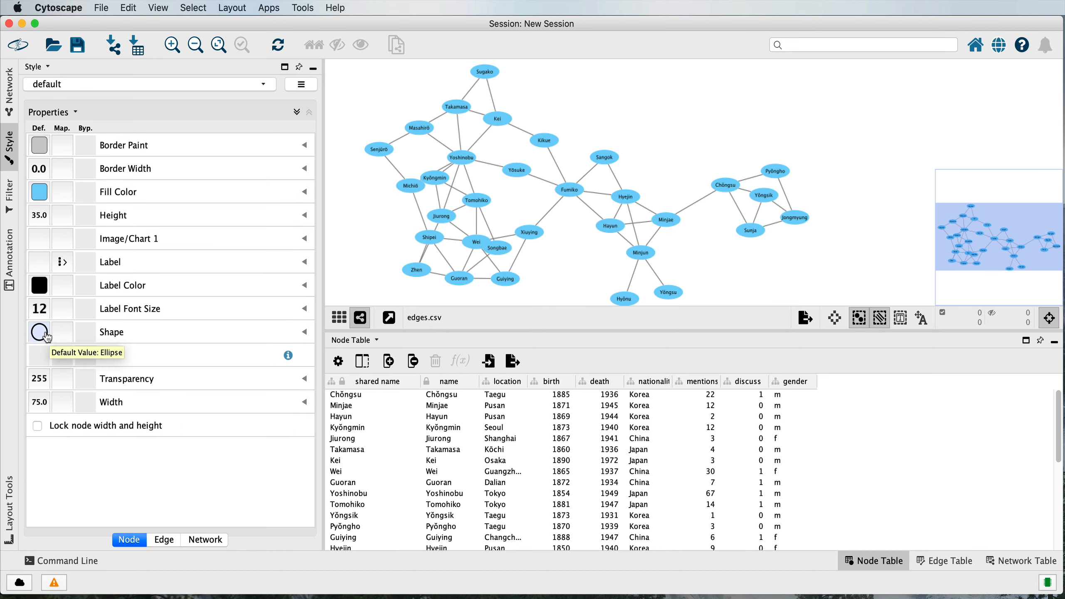
Map the node shape to the gender column using a Discrete Mapping
click(306, 335)
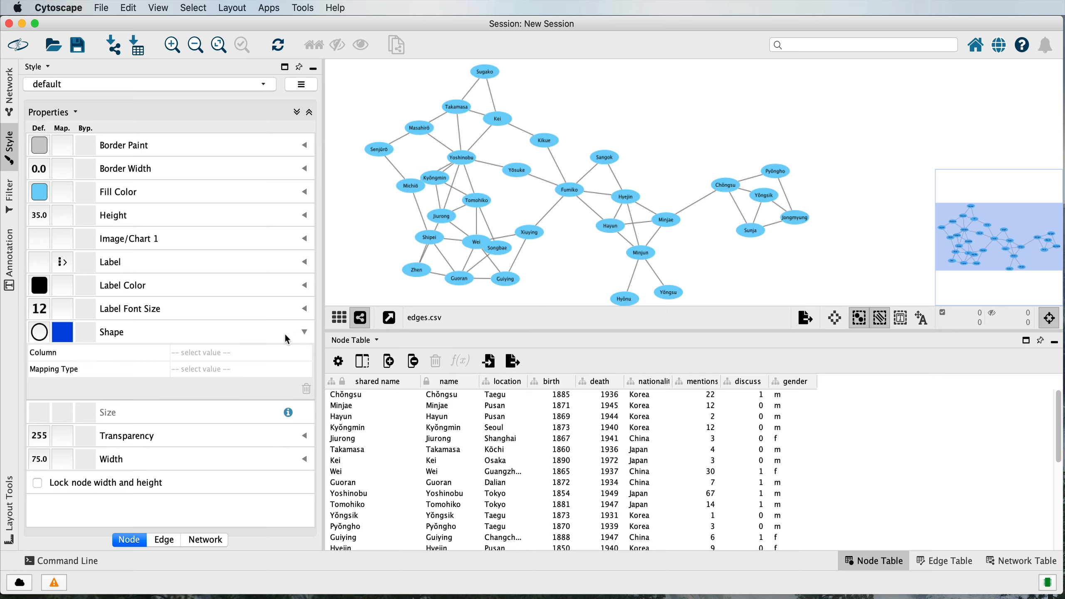
click(198, 355)
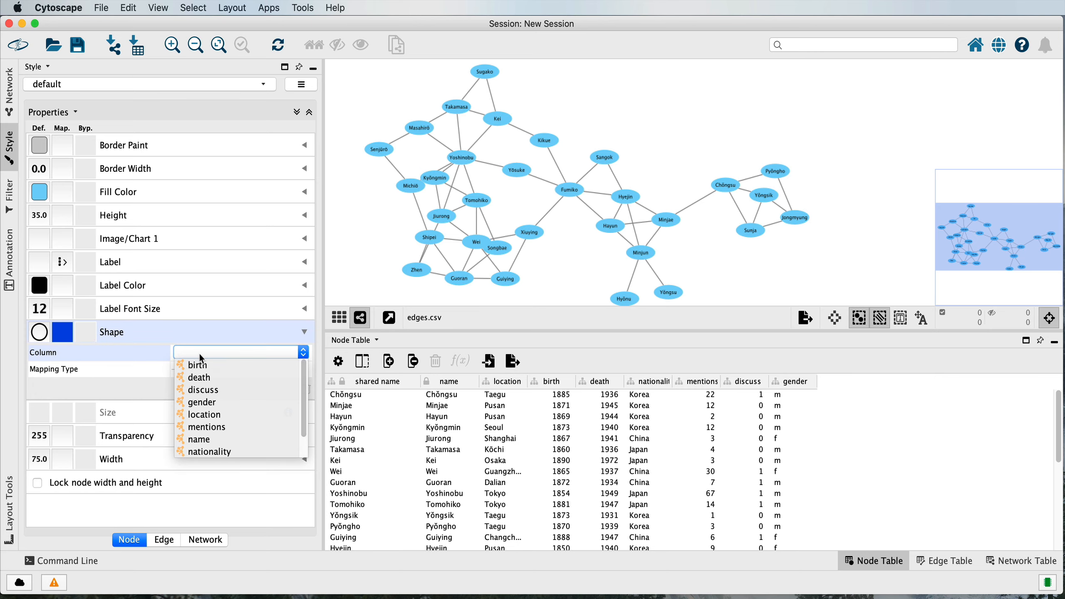
click(205, 402)
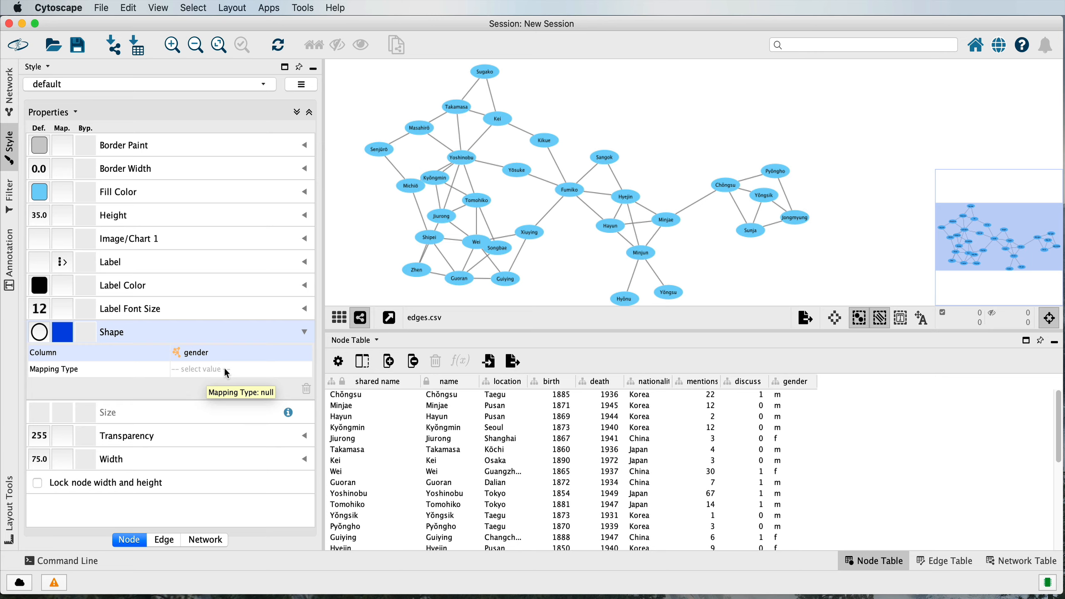
click(224, 369)
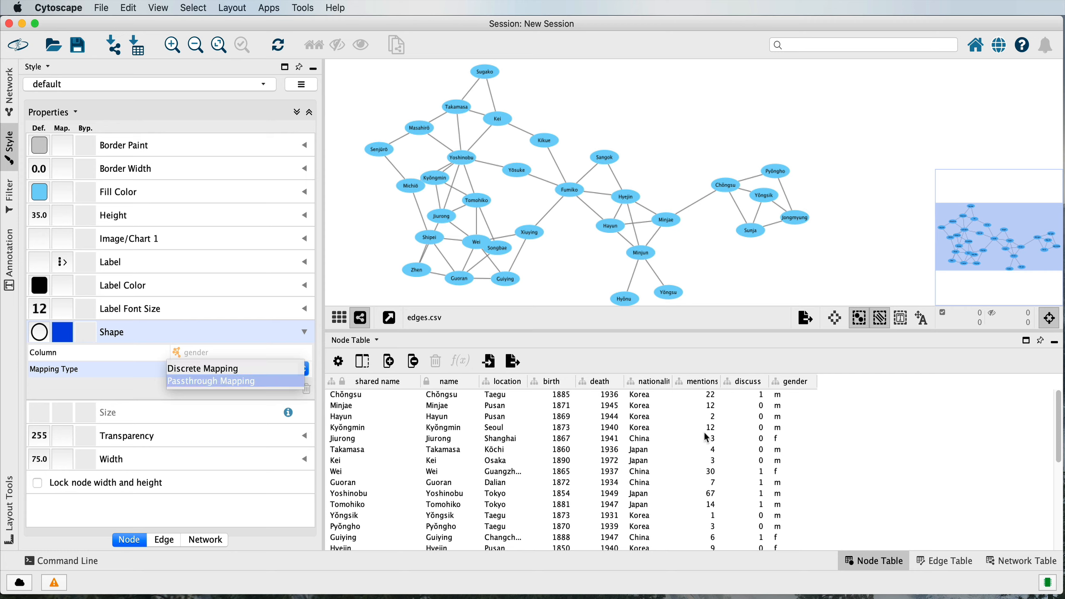
click(218, 369)
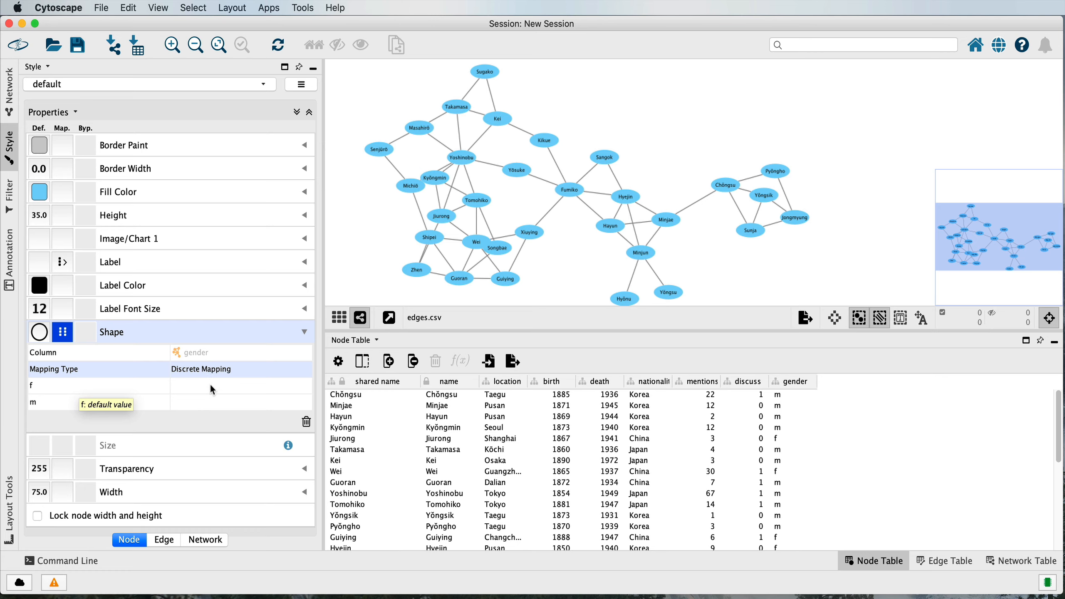
Assign the Rectangle shape to the gender value f in the node shape mapping
click(221, 388)
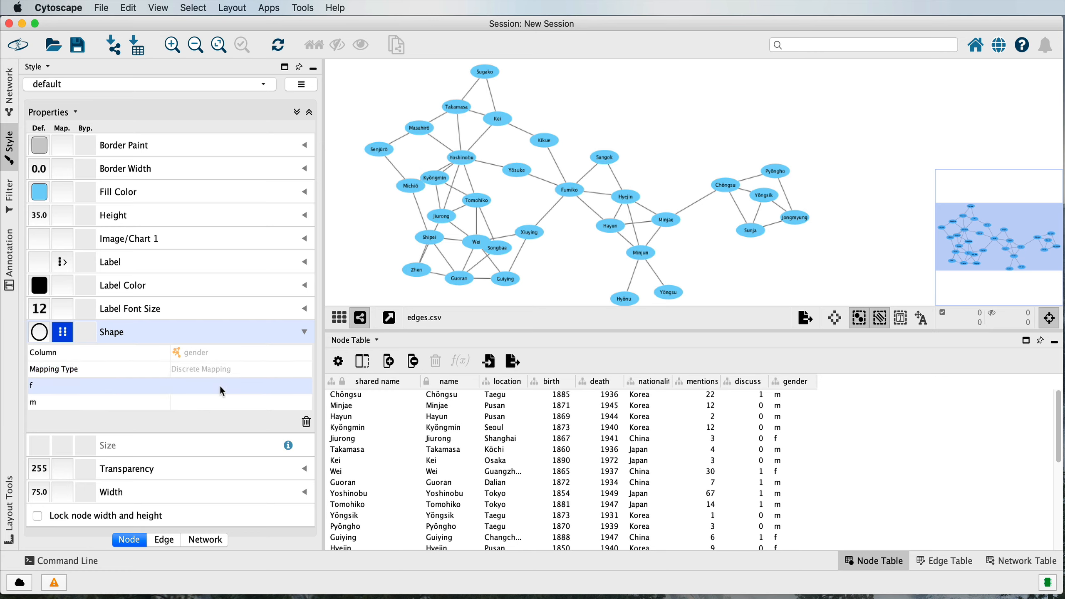
click(263, 392)
drag(780, 378, 587, 280)
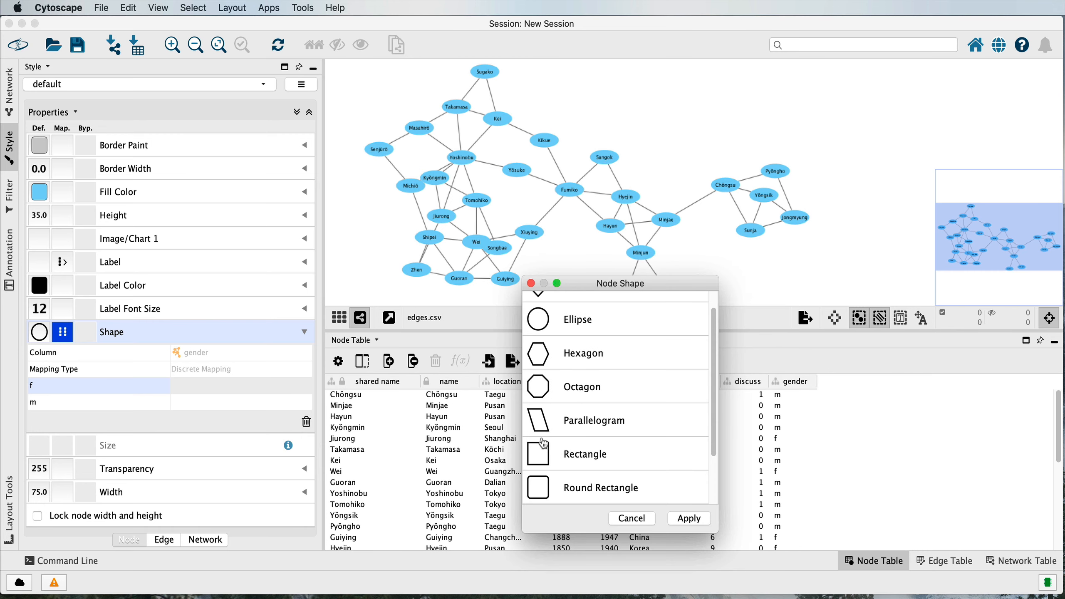
click(541, 459)
click(685, 523)
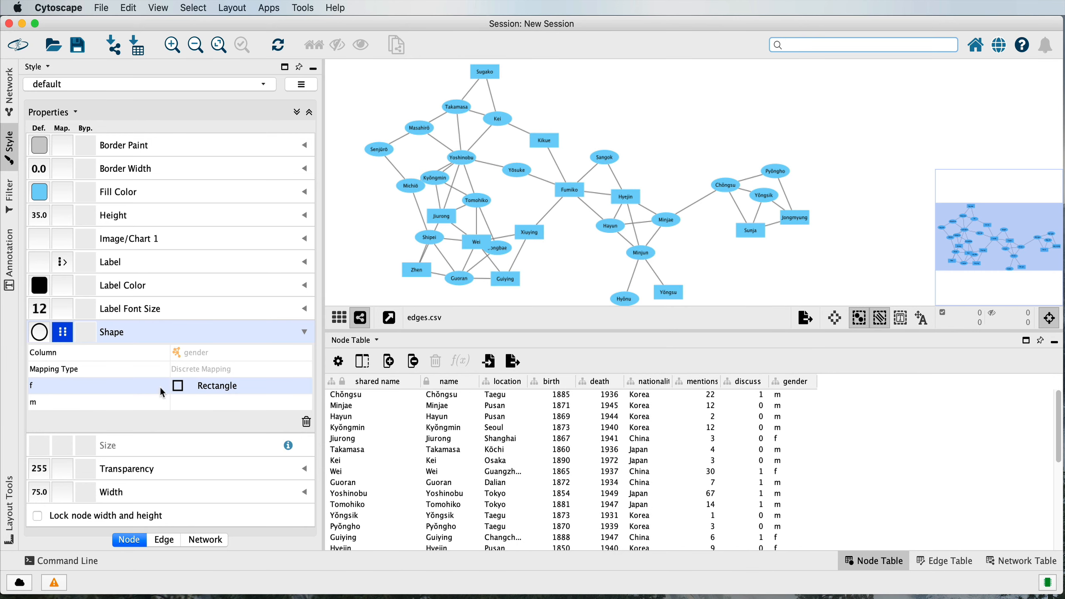
Assign the Ellipse shape to the gender value m in the node shape mapping
click(184, 404)
click(723, 409)
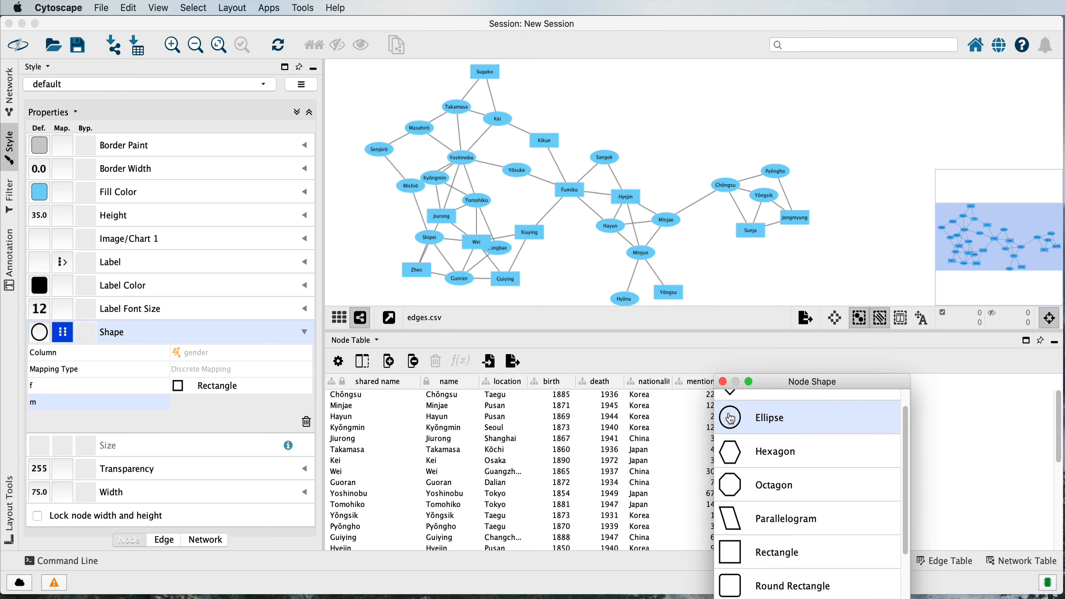
drag(753, 386, 591, 286)
click(718, 517)
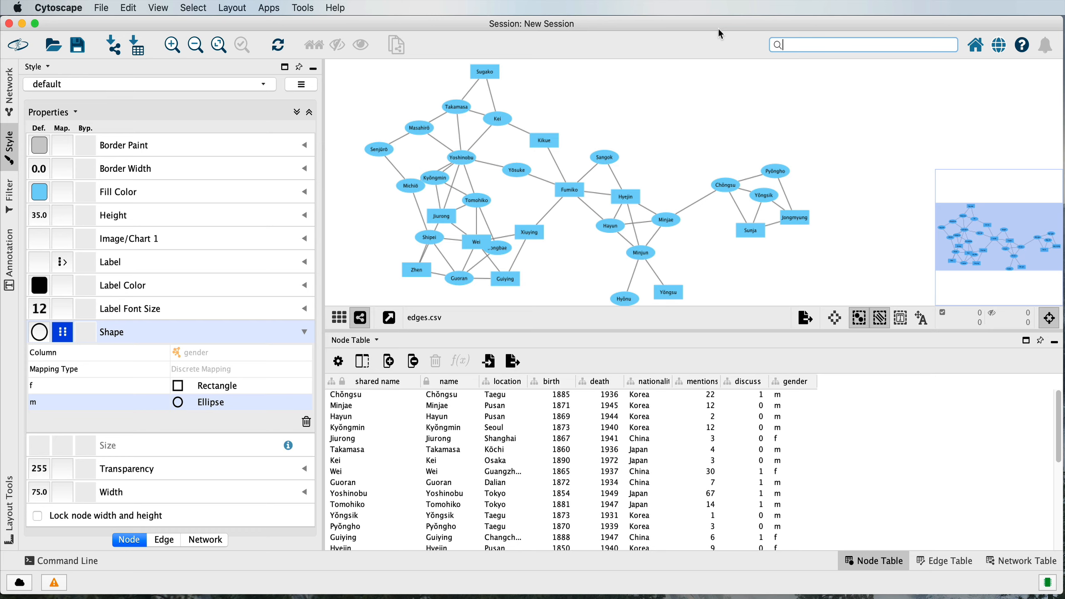
Search the network for Korea to examine the matching nodes, and clear the selection
text(Korea)
key(Return)
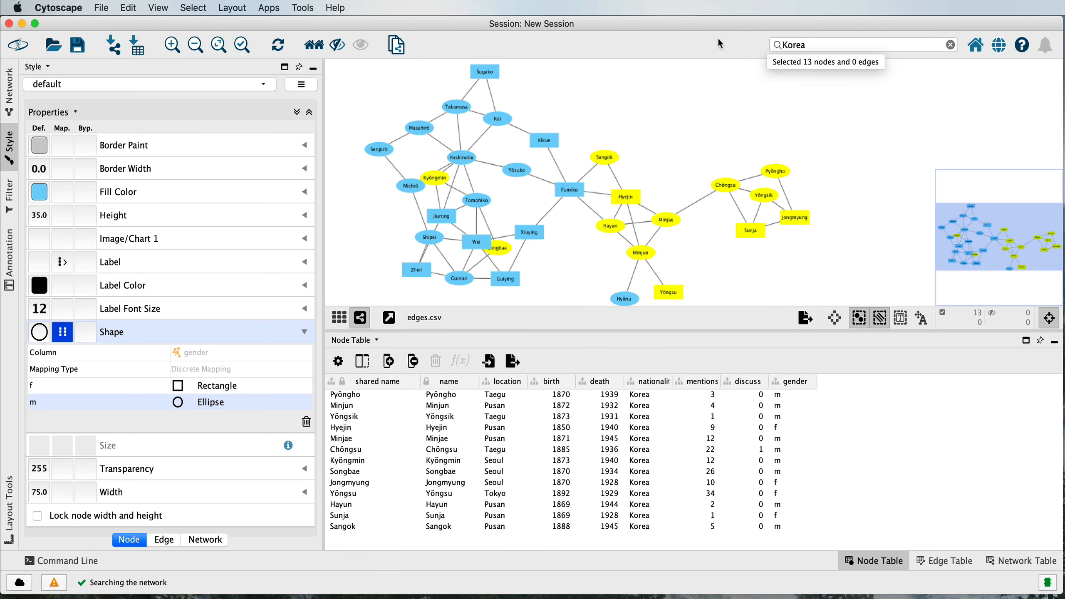
click(659, 123)
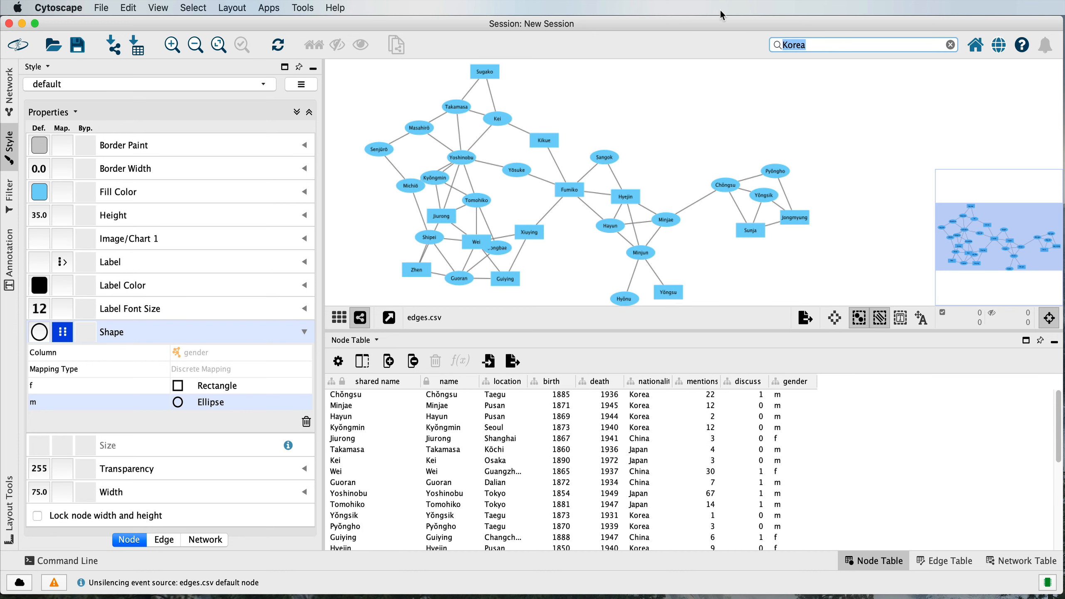
Search the network for a single person by name to examine that node and its connections, and deselect it
text(Tomohiko)
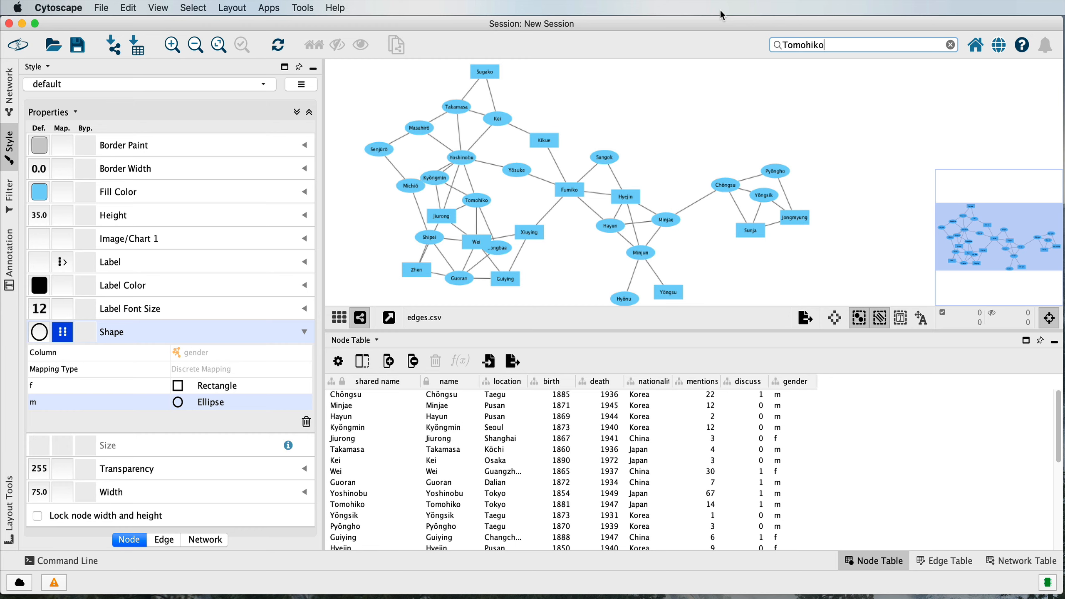
key(Return)
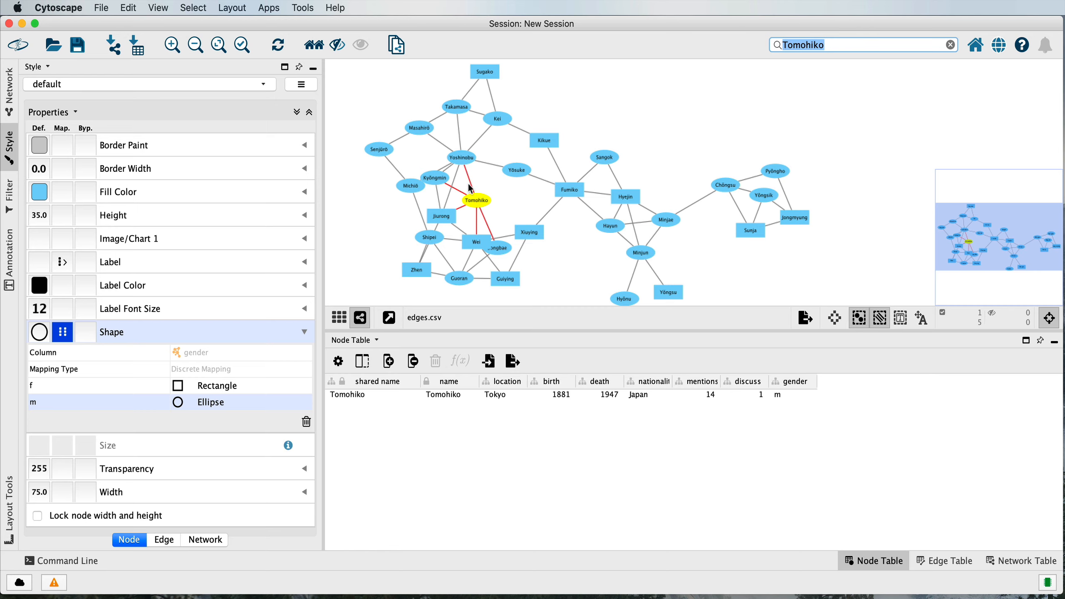
drag(626, 118, 626, 119)
click(706, 131)
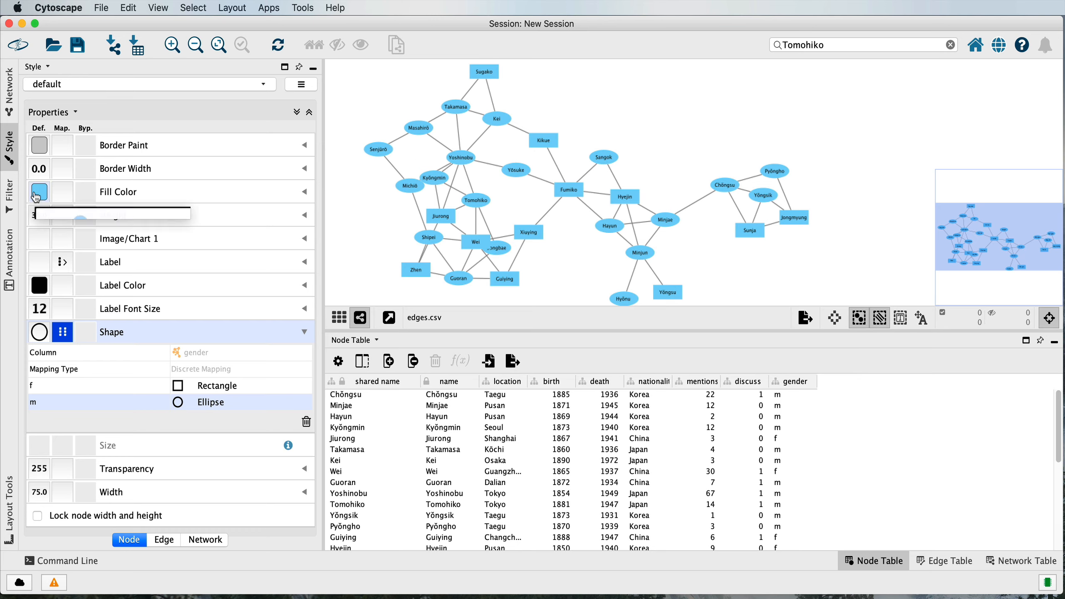
Map the node fill color to the nationality column using a Discrete Mapping
click(304, 192)
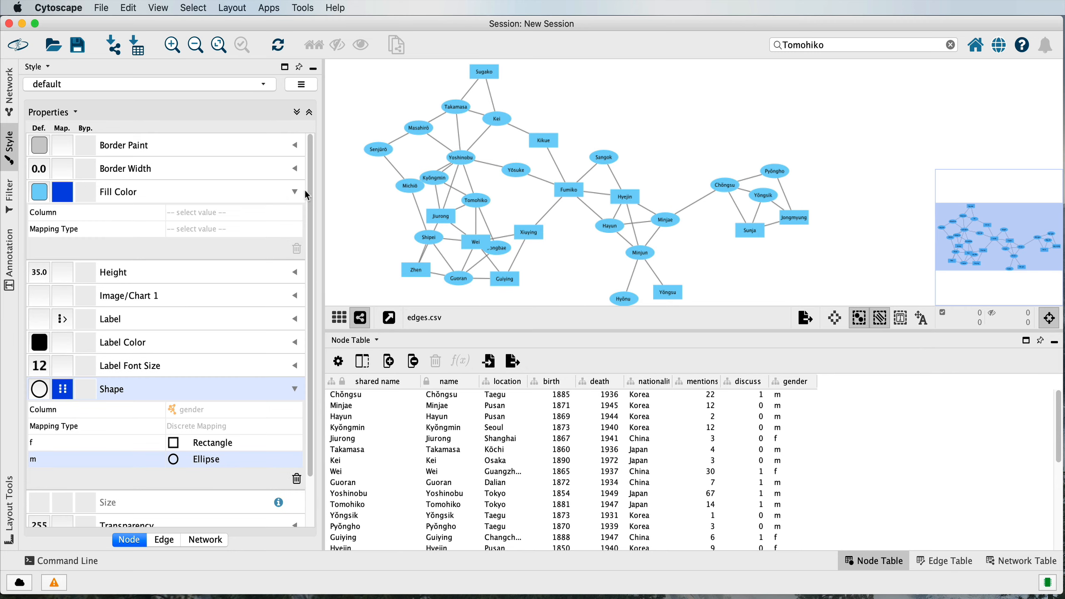
click(227, 210)
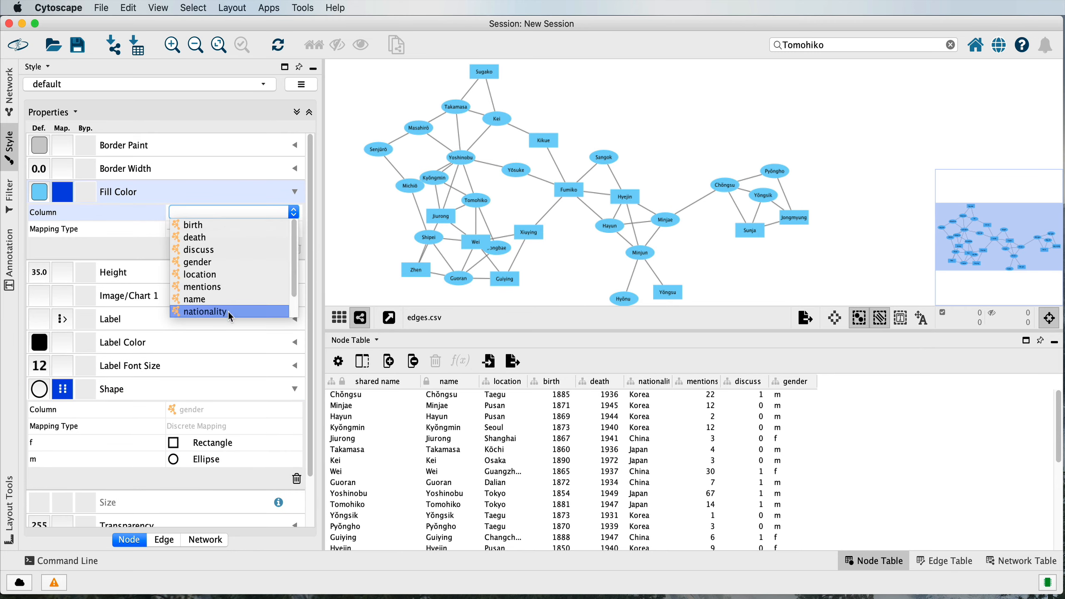
click(228, 311)
click(230, 229)
click(224, 231)
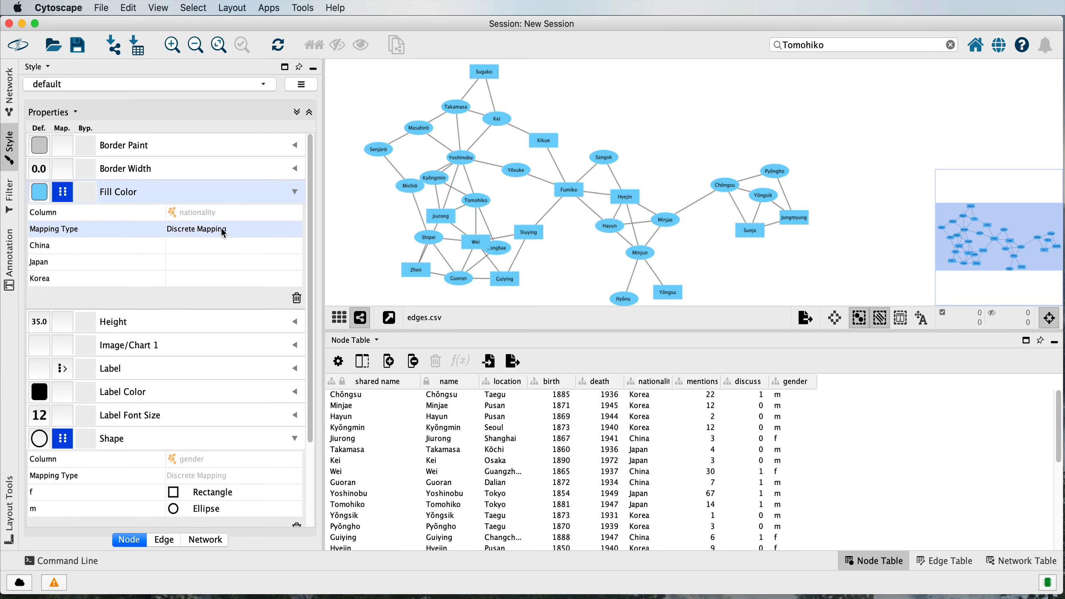
Assign the green fill color #99FF33 to nodes with nationality China
click(228, 251)
click(287, 247)
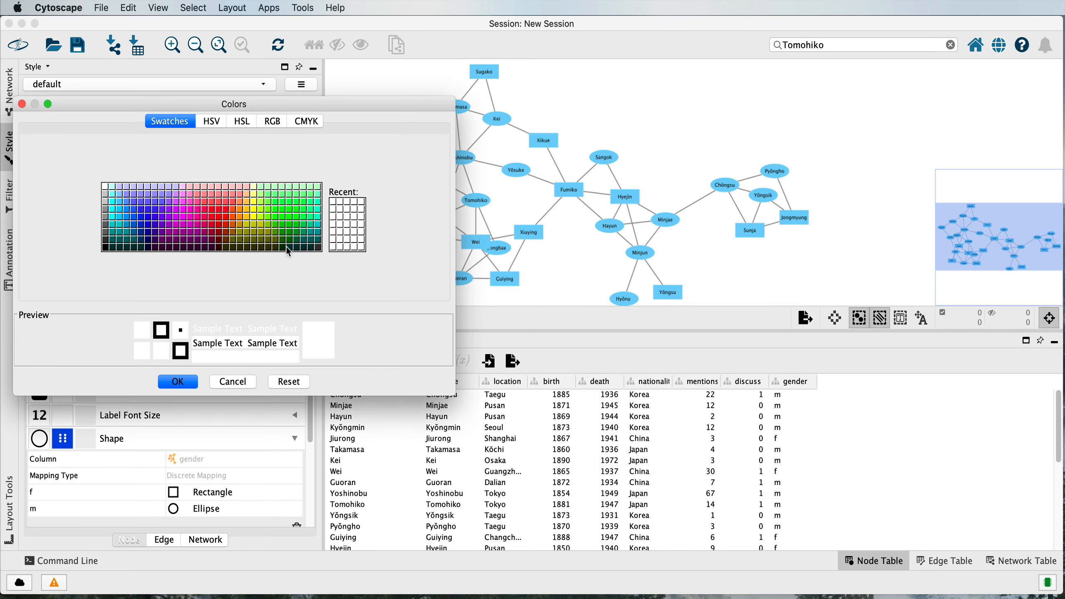
click(269, 211)
click(185, 382)
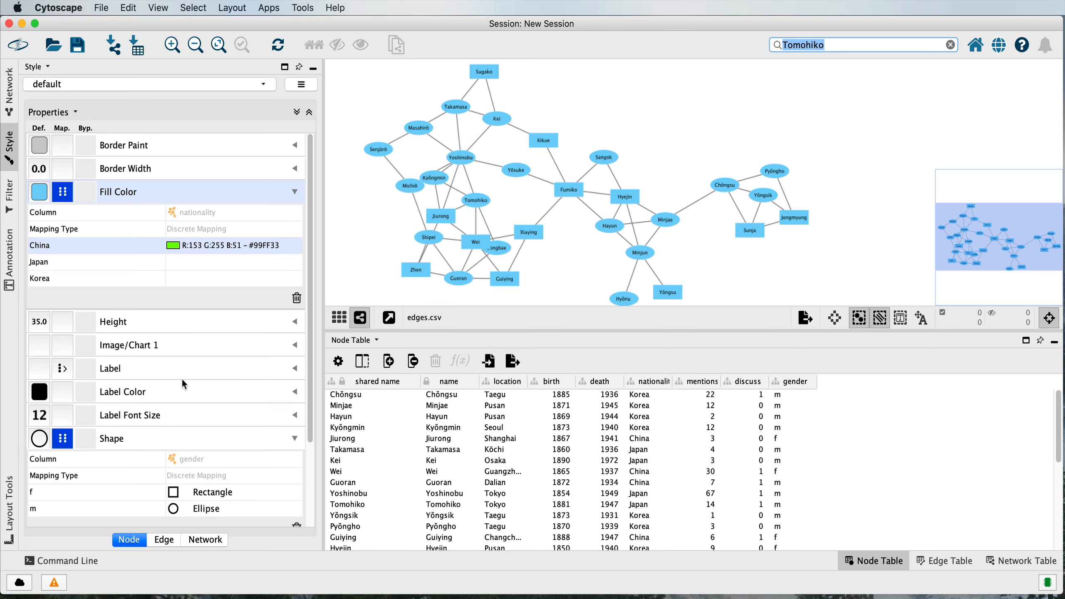
Assign the light purple fill color #9999FF to nodes with nationality Japan
click(200, 261)
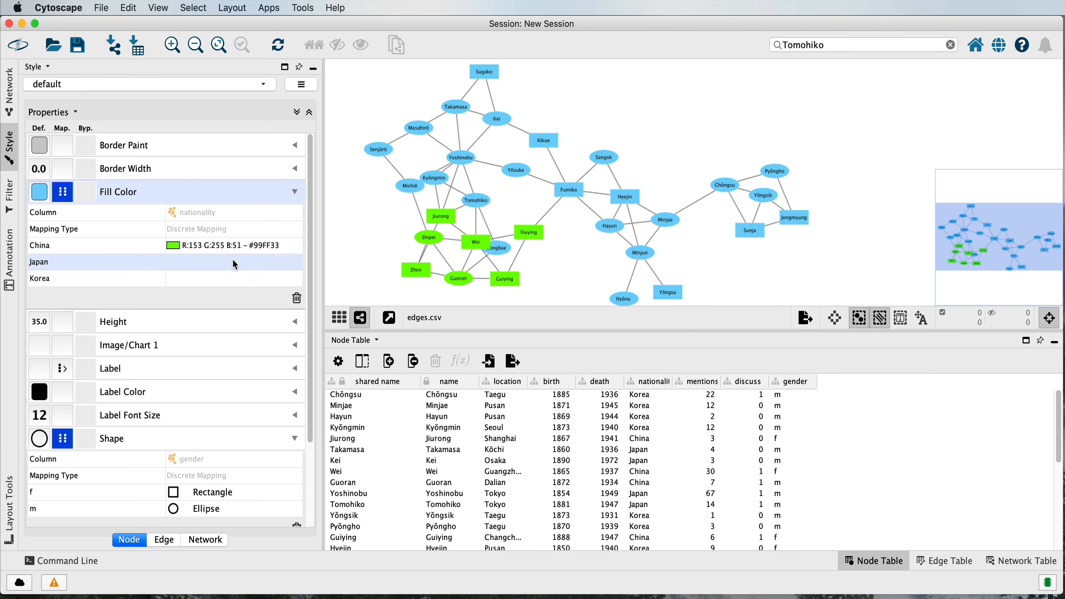
click(286, 263)
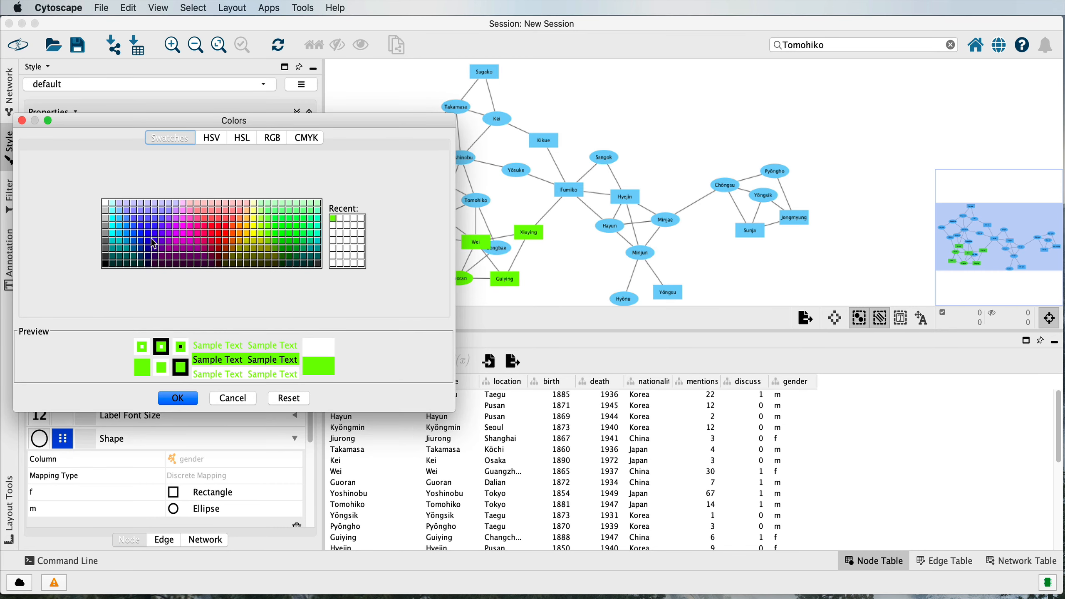
click(127, 216)
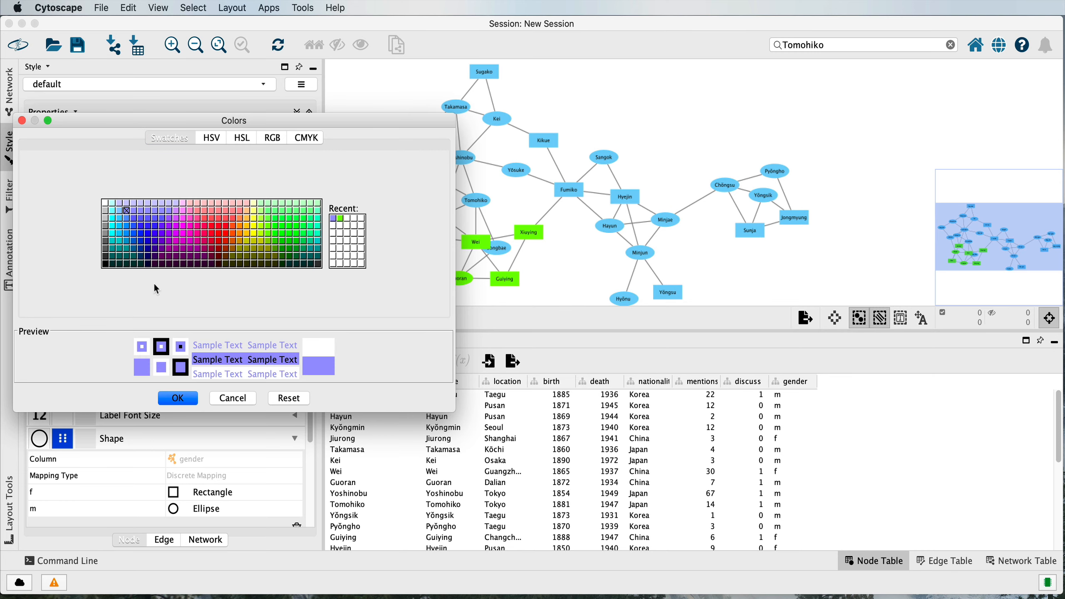
click(177, 398)
Assign the light red fill color #FF9999 to nodes with nationality Korea
click(192, 277)
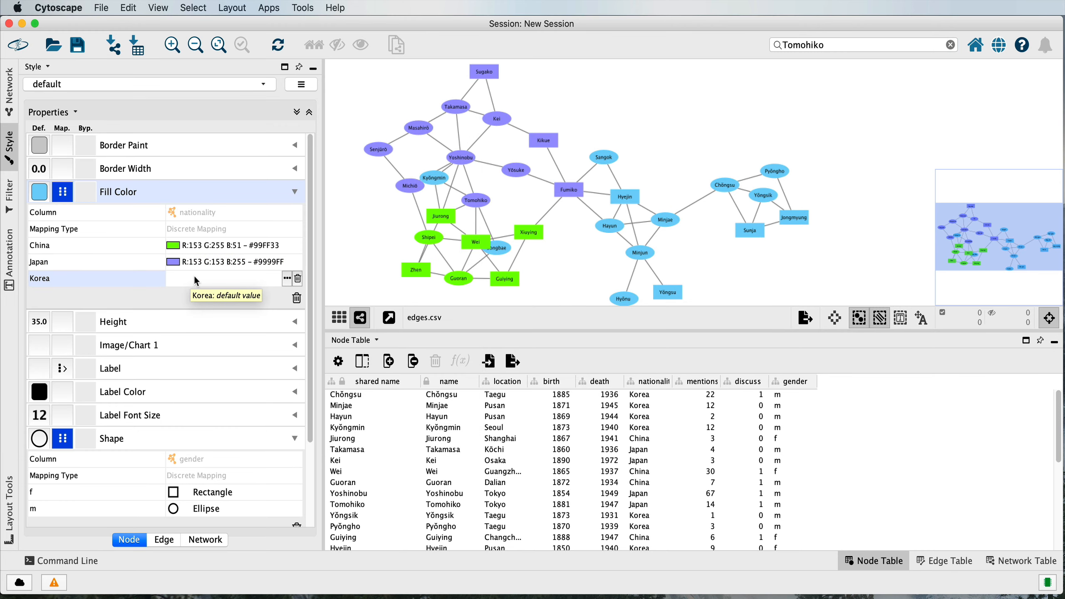
click(287, 280)
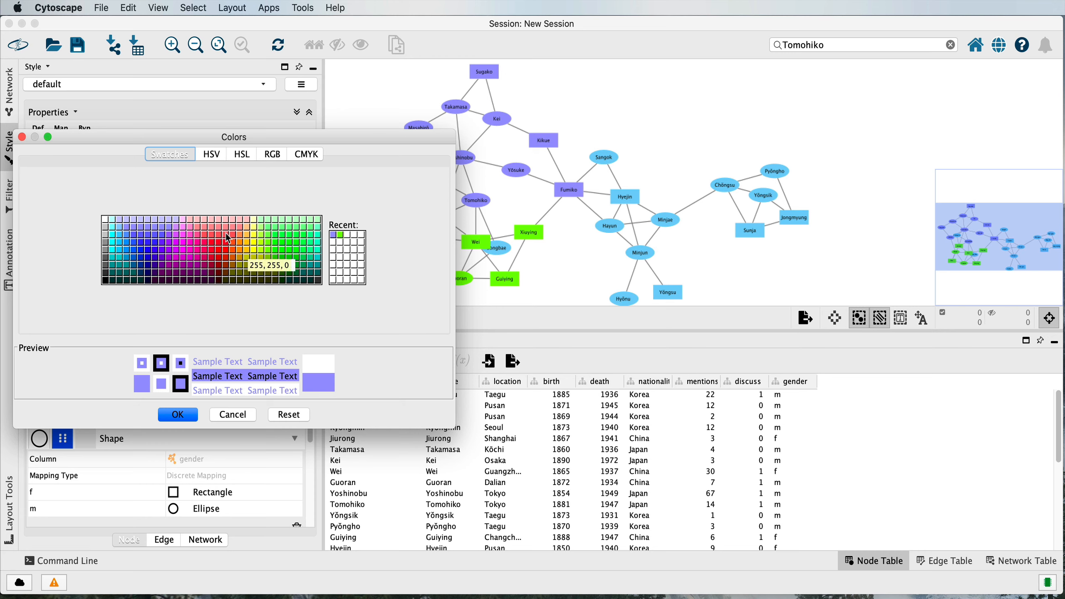
click(199, 231)
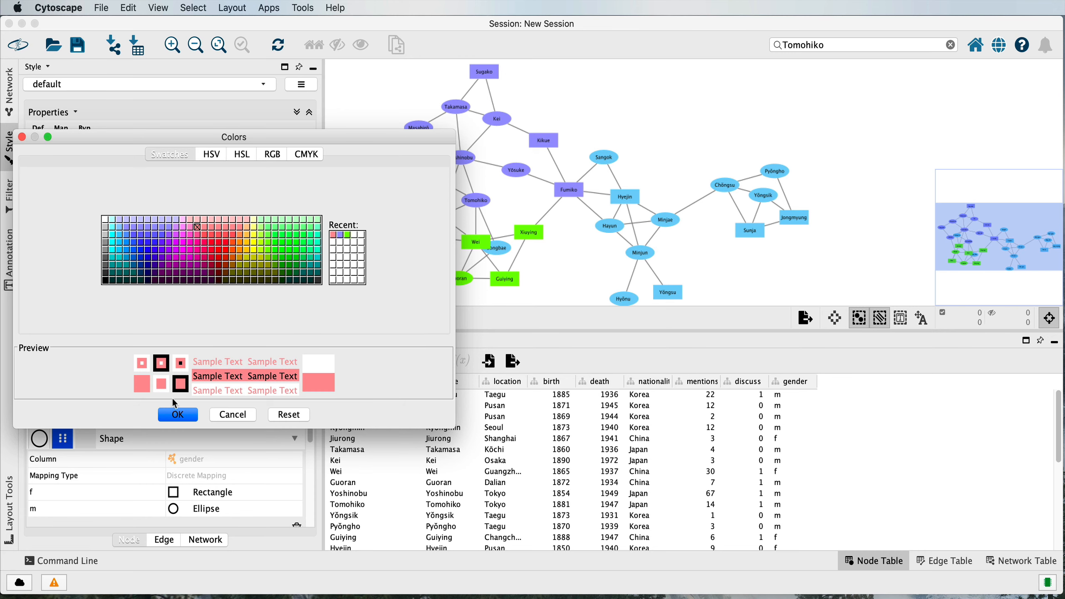
click(174, 415)
Lock node width and height together so a single Size property controls the nodes
drag(563, 251, 593, 216)
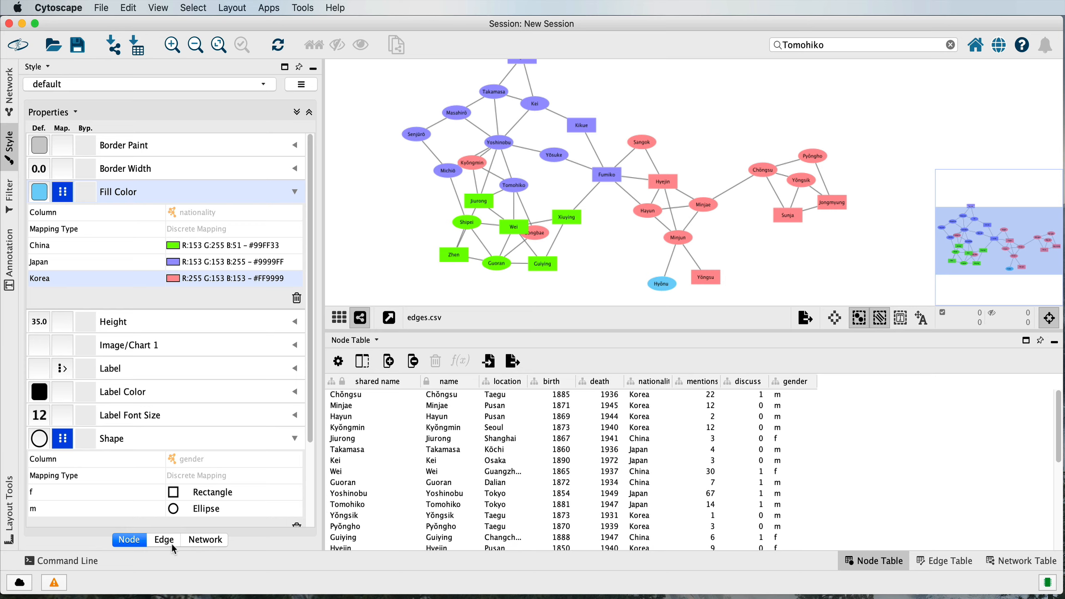
scroll(178, 334, down, 5)
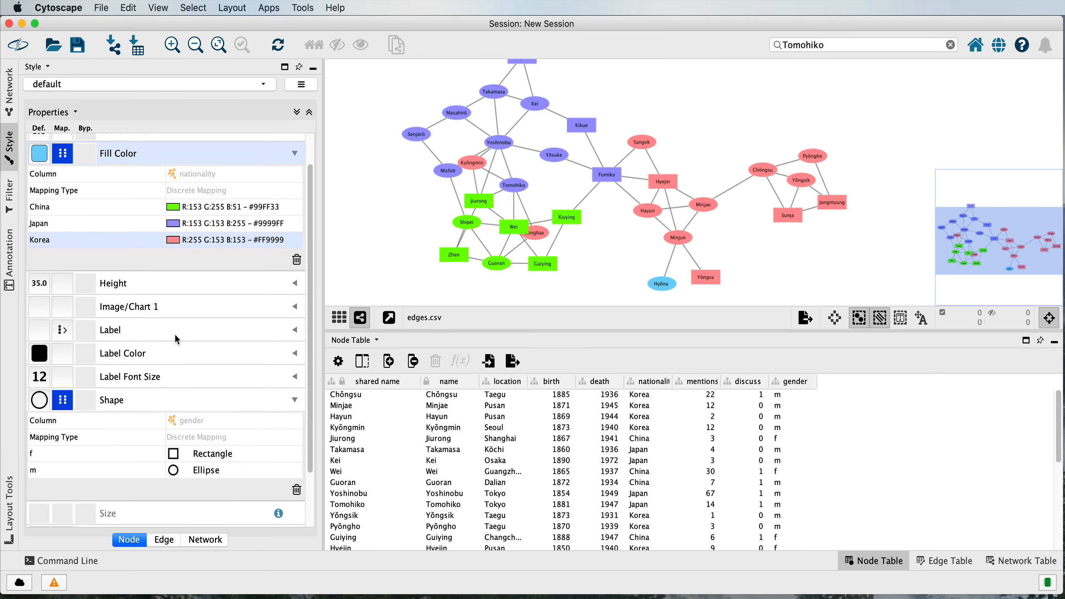
scroll(115, 493, up, 5)
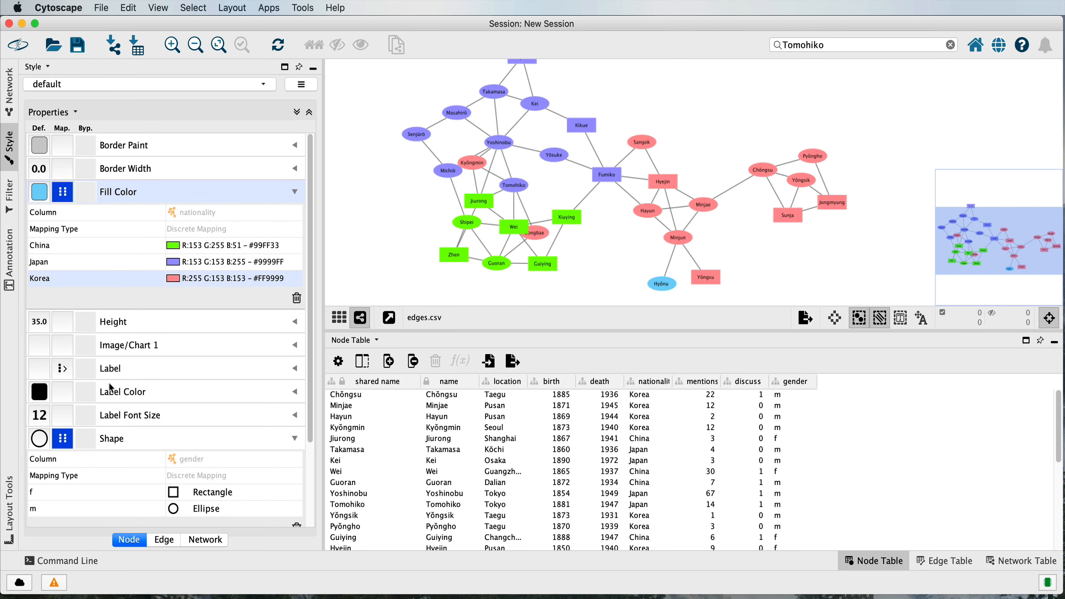
scroll(112, 383, down, 5)
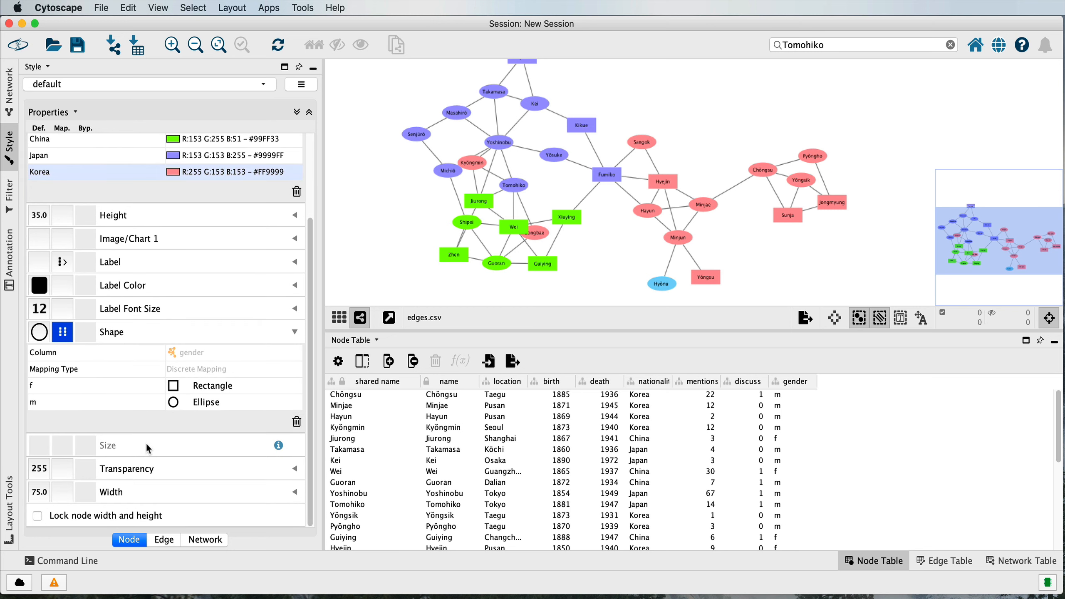
click(38, 517)
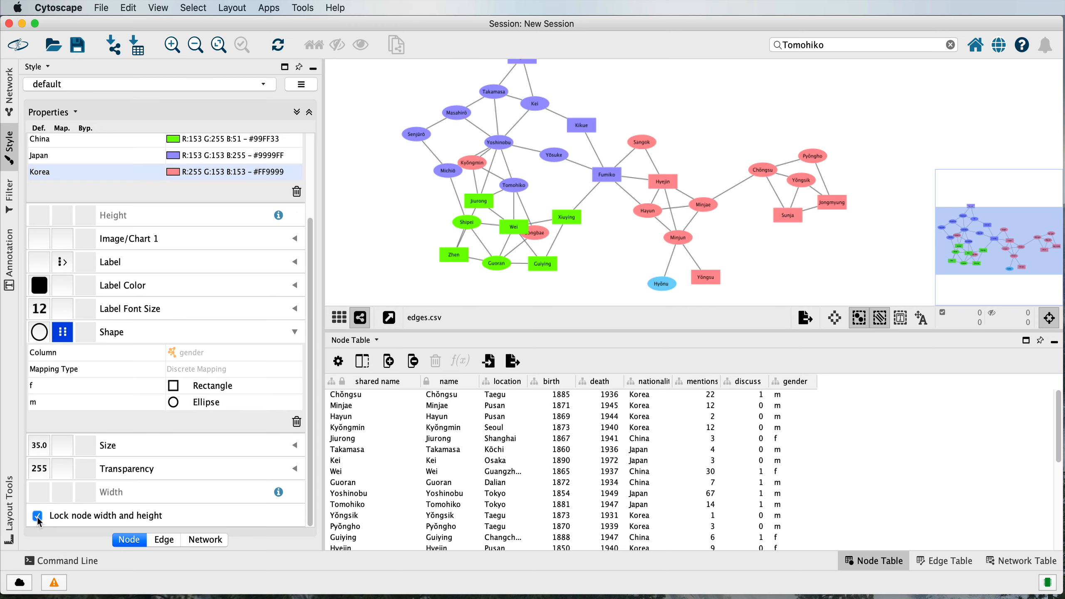
Map node size to the mentions column using a continuous mapping
click(296, 447)
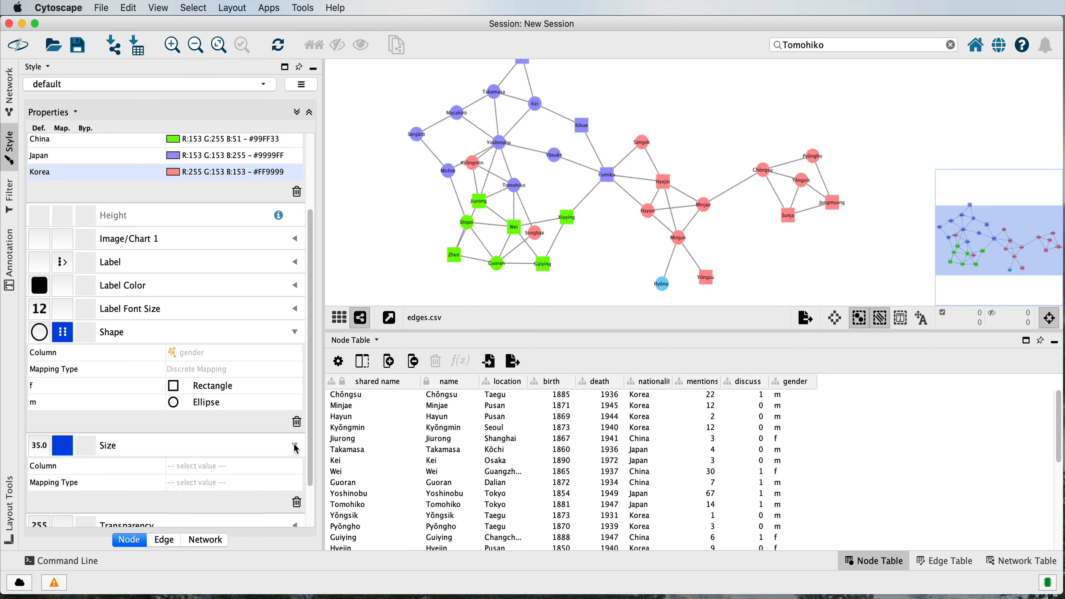
click(196, 466)
click(216, 466)
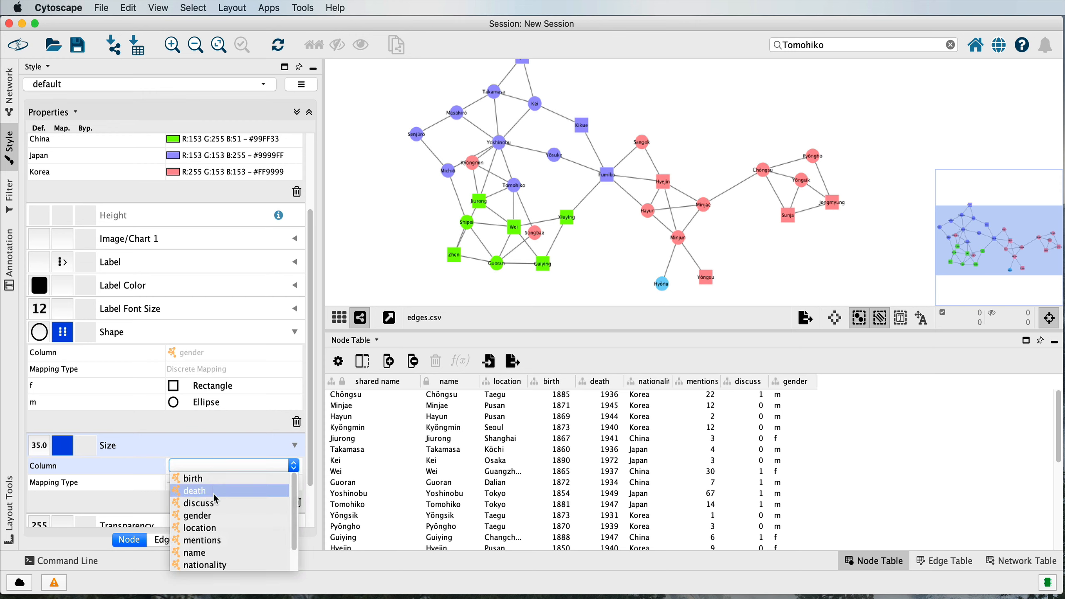
click(219, 541)
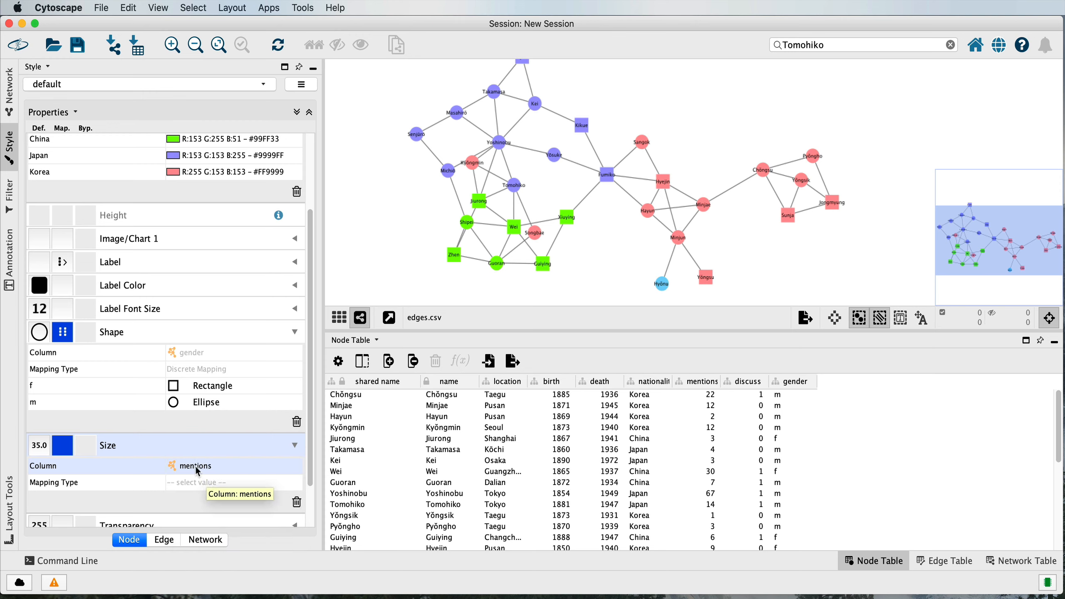
click(206, 483)
click(218, 487)
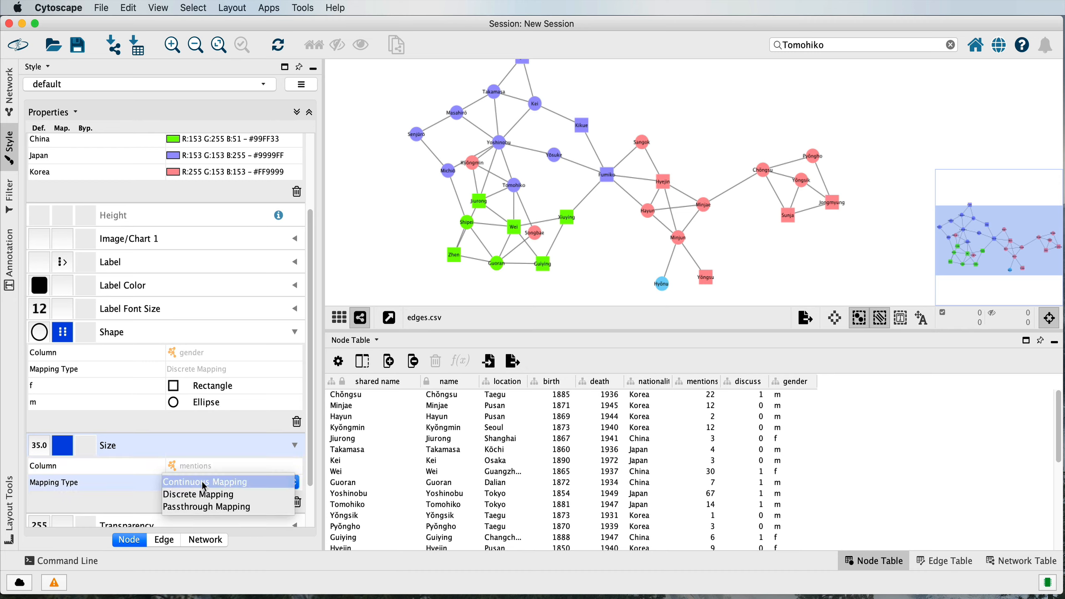
click(203, 483)
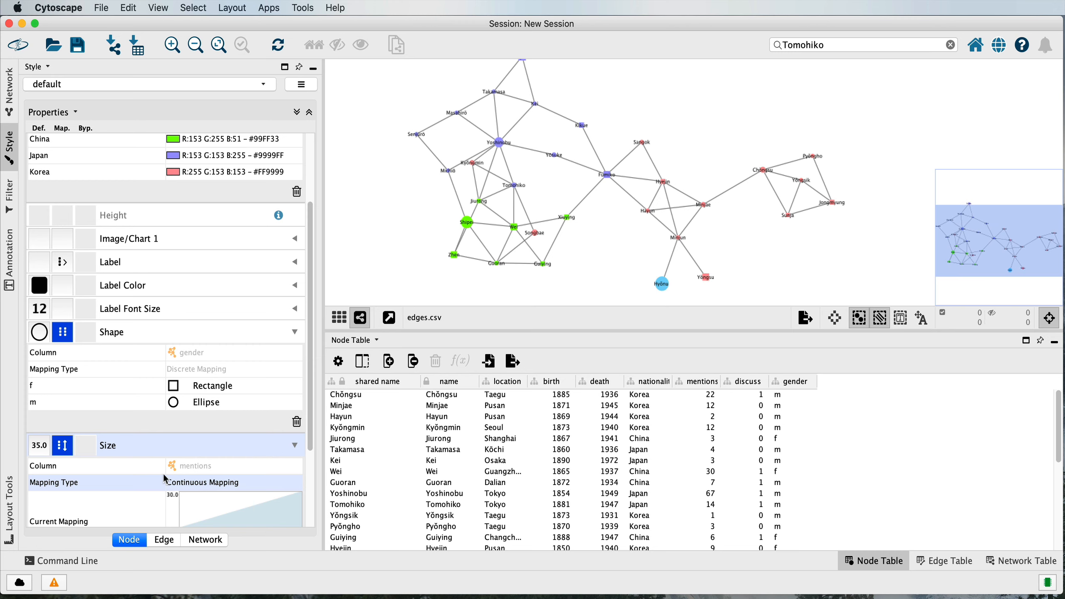
Adjust the continuous node size mapping to range from about 18.7 at the fewest mentions to about 93.7 at the most
scroll(162, 475, down, 1)
scroll(160, 476, down, 1)
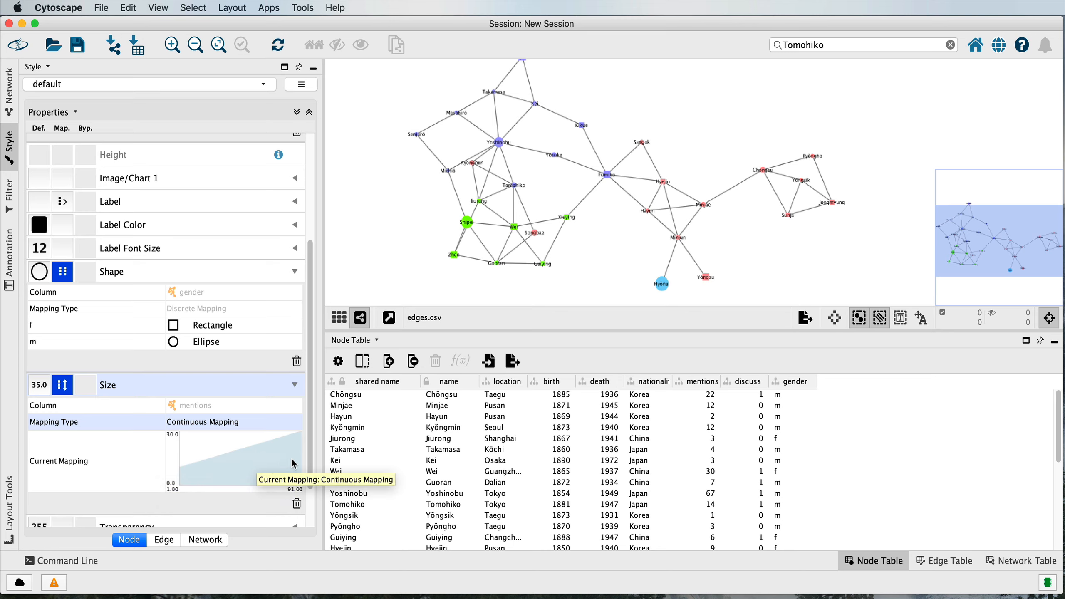
click(254, 467)
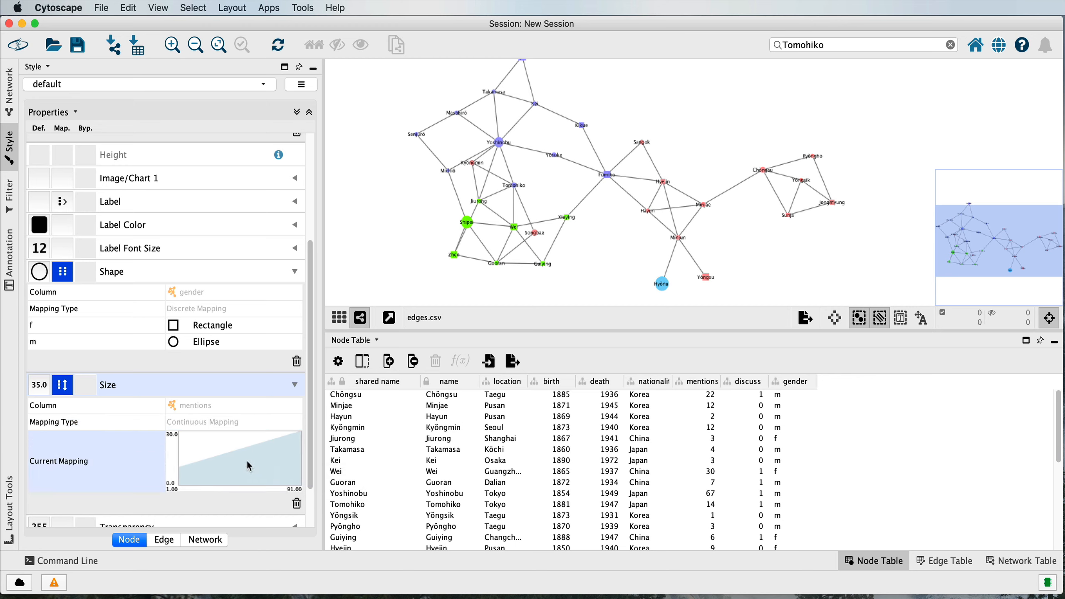
double_click(246, 465)
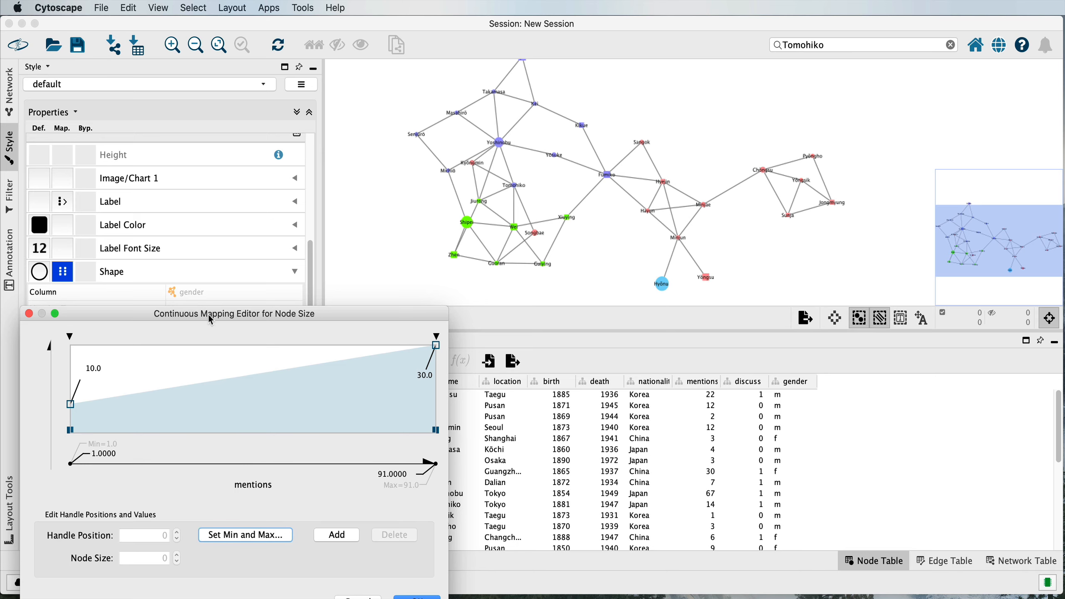
drag(208, 315, 428, 294)
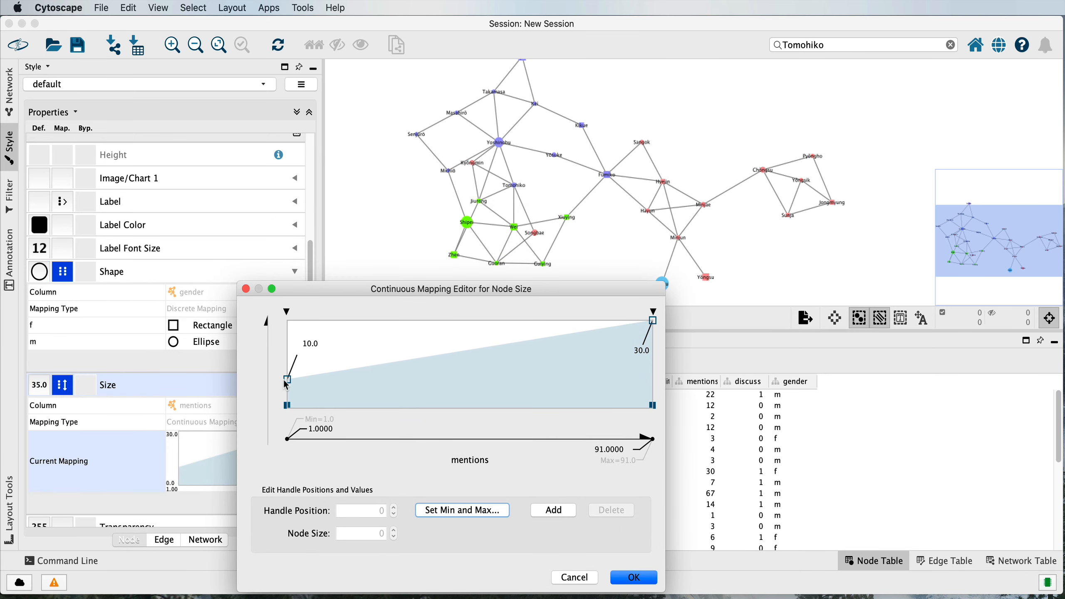
drag(287, 379, 288, 354)
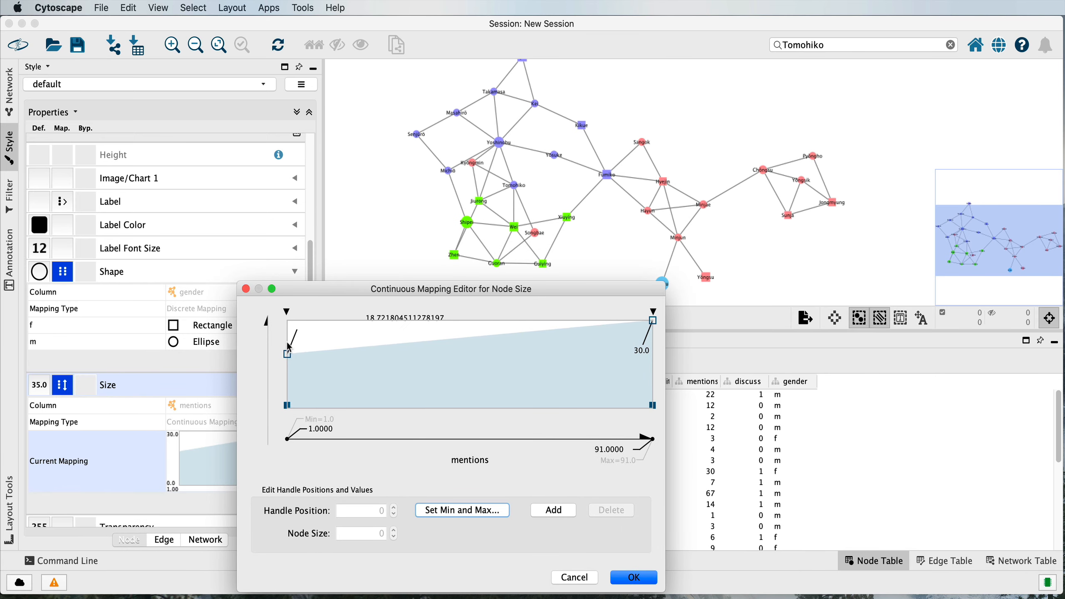
mouse_move(652, 320)
mouse_down()
mouse_move(654, 339)
mouse_move(652, 311)
mouse_up()
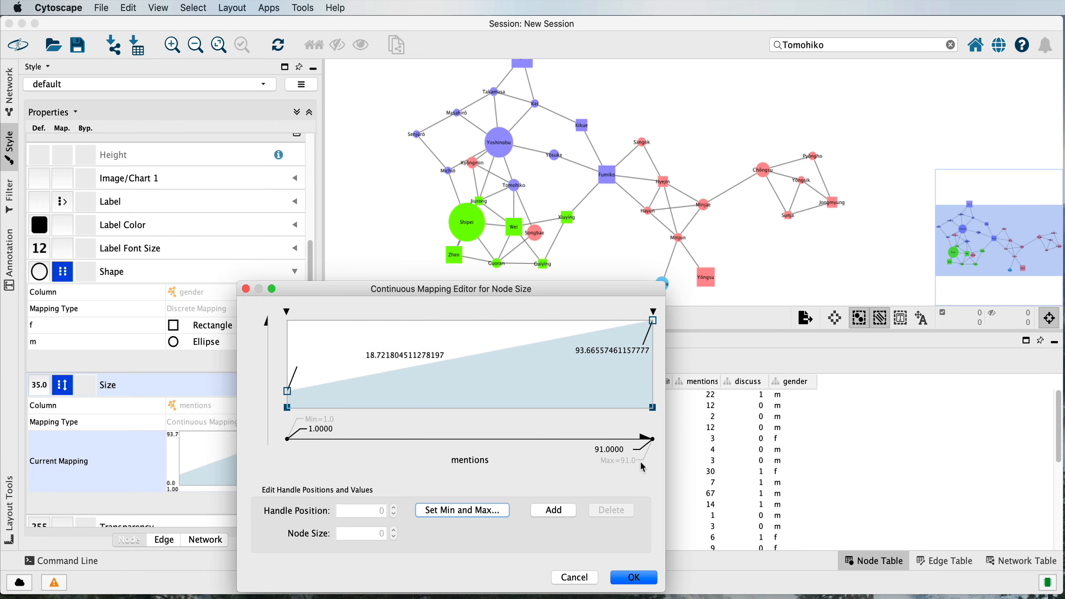
click(632, 582)
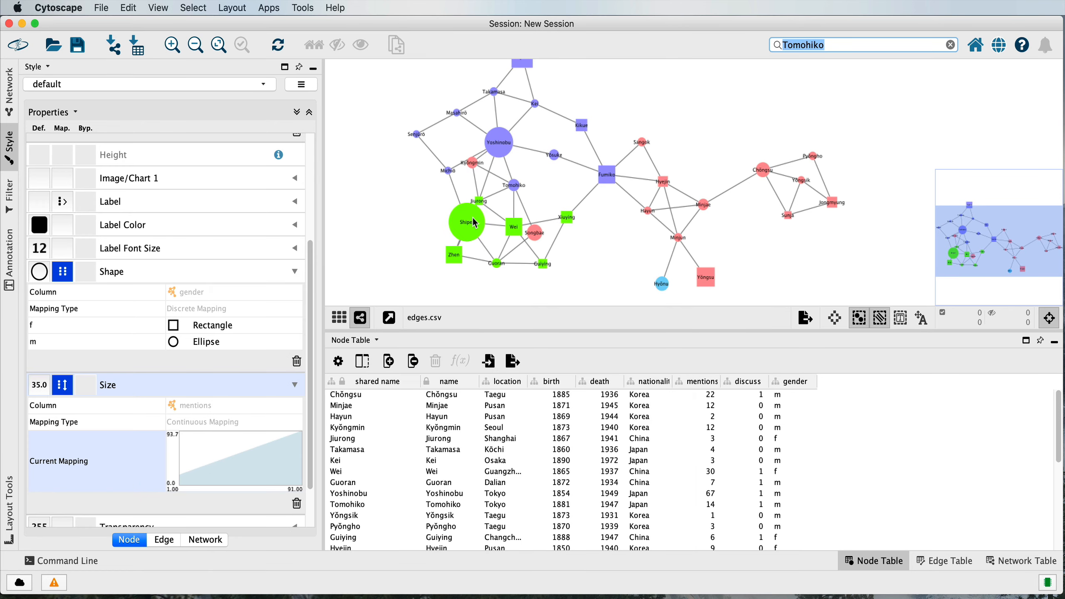
Inspect the table rows of several large and small nodes to compare their mentions with their sizes, and clear the selection
click(699, 276)
click(499, 143)
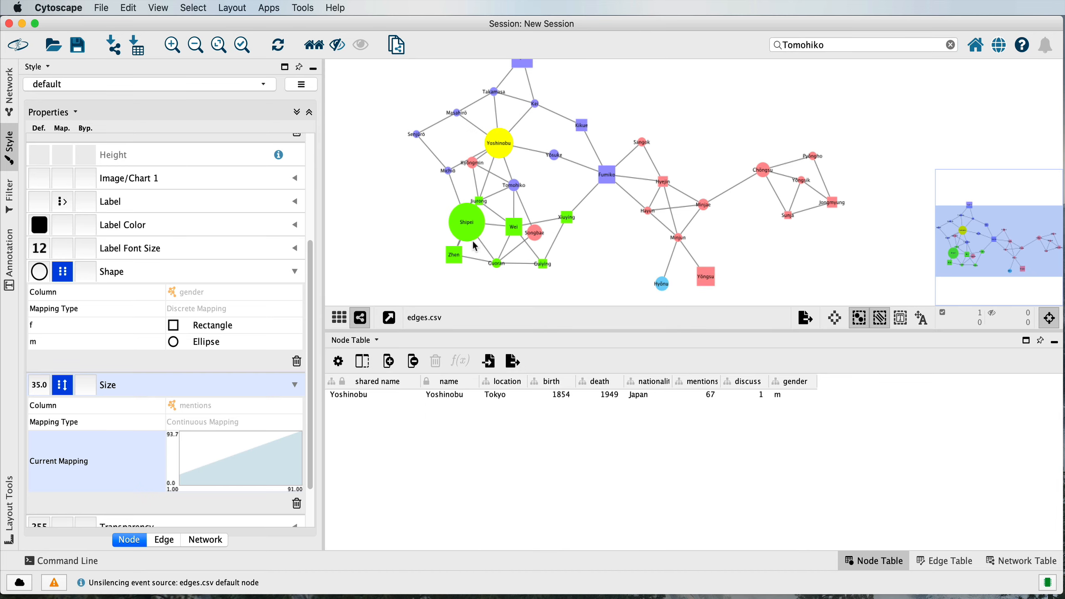
click(469, 221)
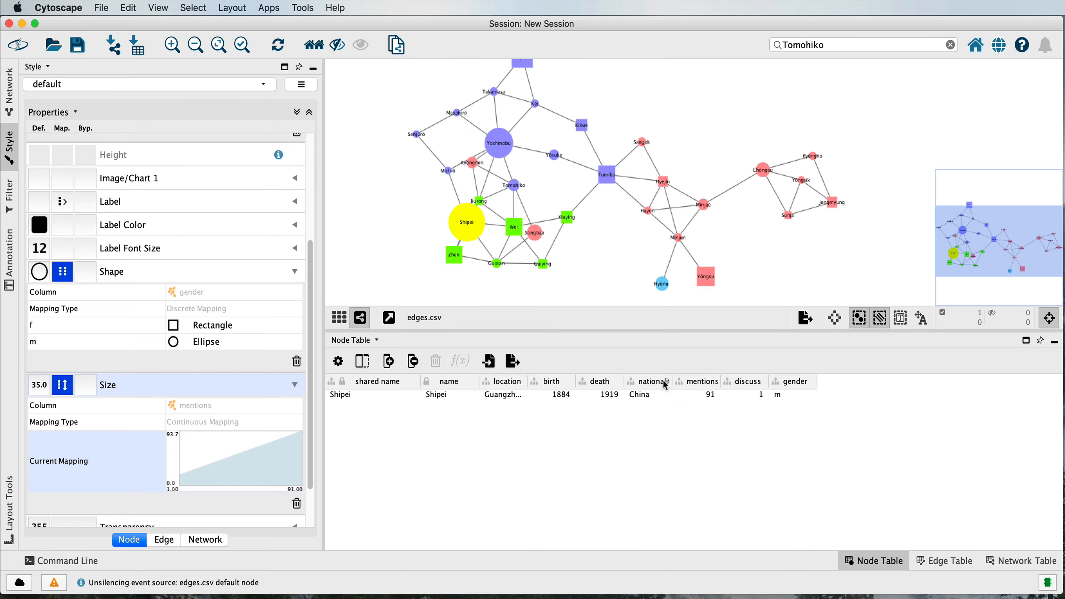
click(622, 266)
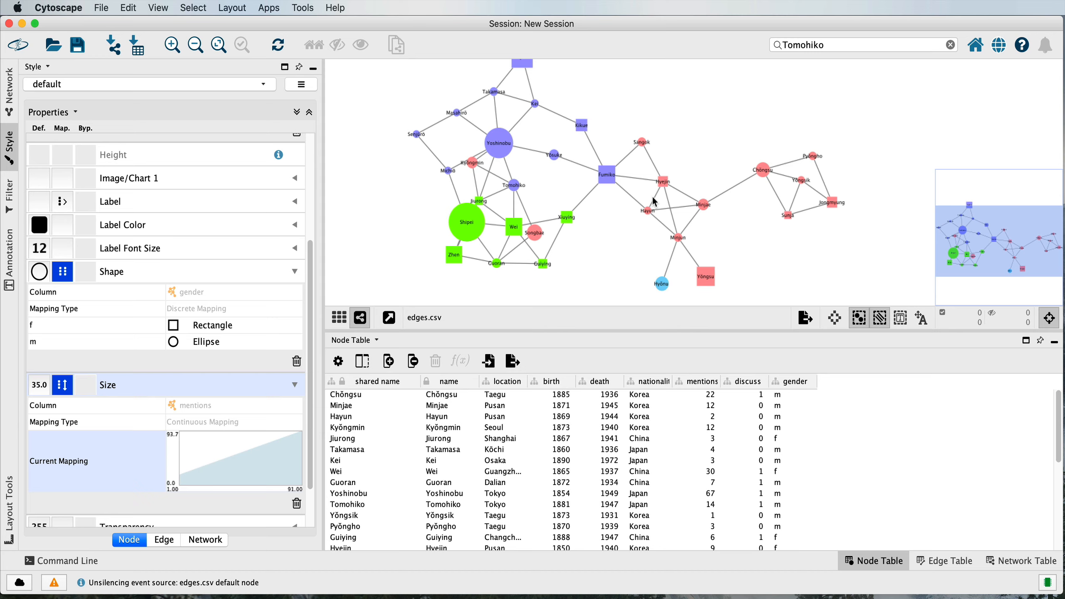
click(641, 143)
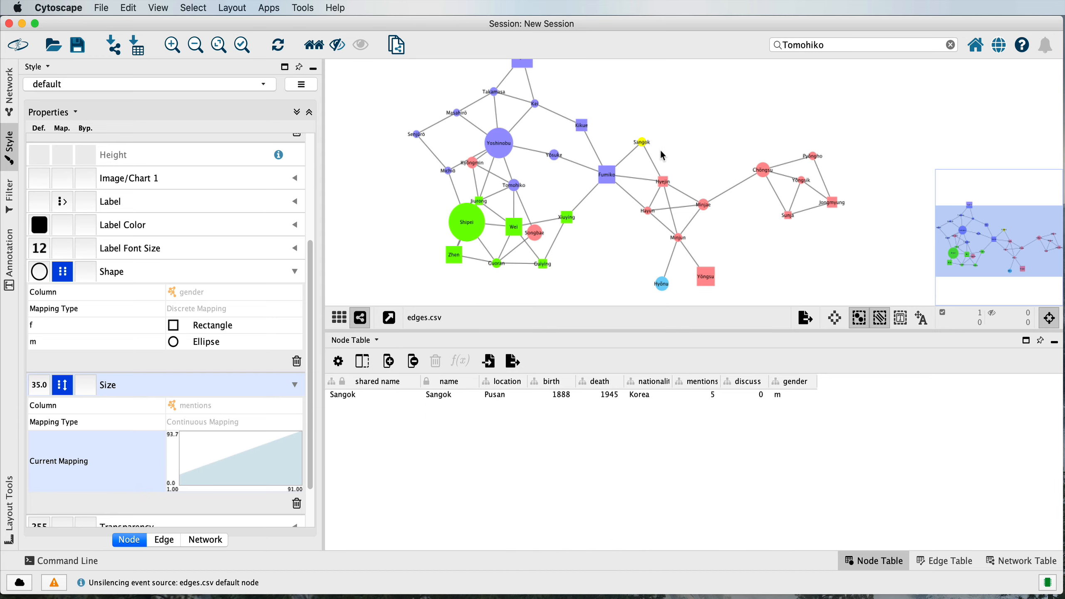
click(787, 216)
click(707, 396)
click(604, 259)
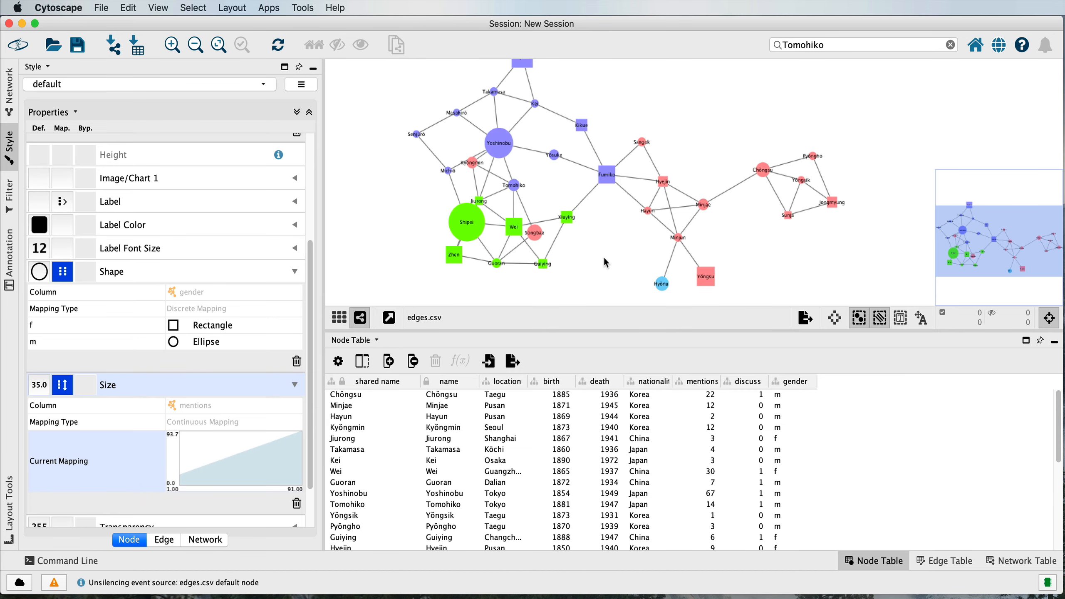
Show the edge style properties and edge table, and map edge width to the intensity column using a continuous mapping
click(164, 542)
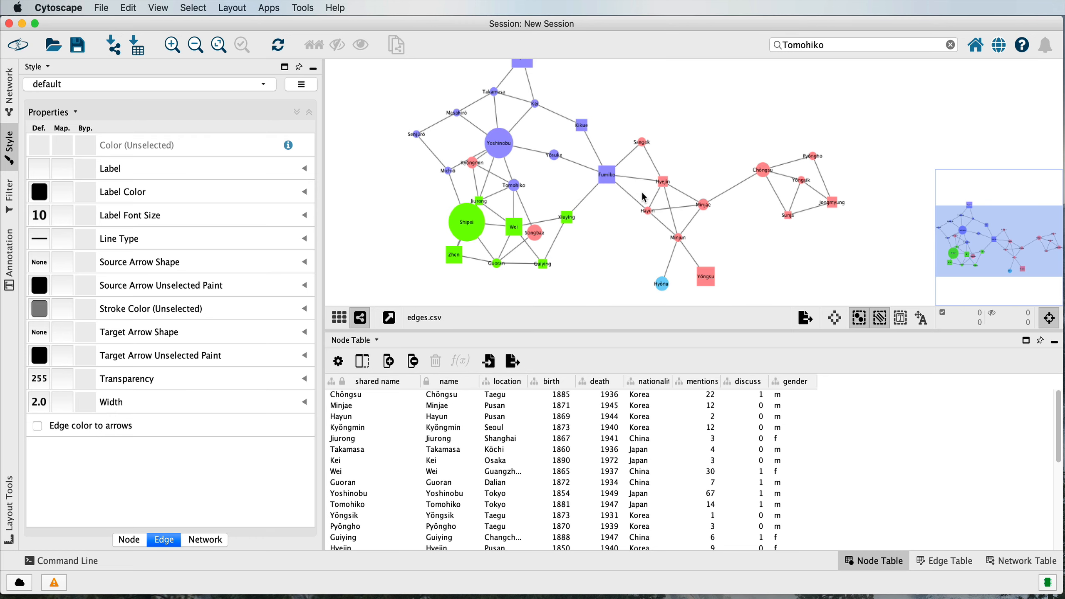
click(943, 562)
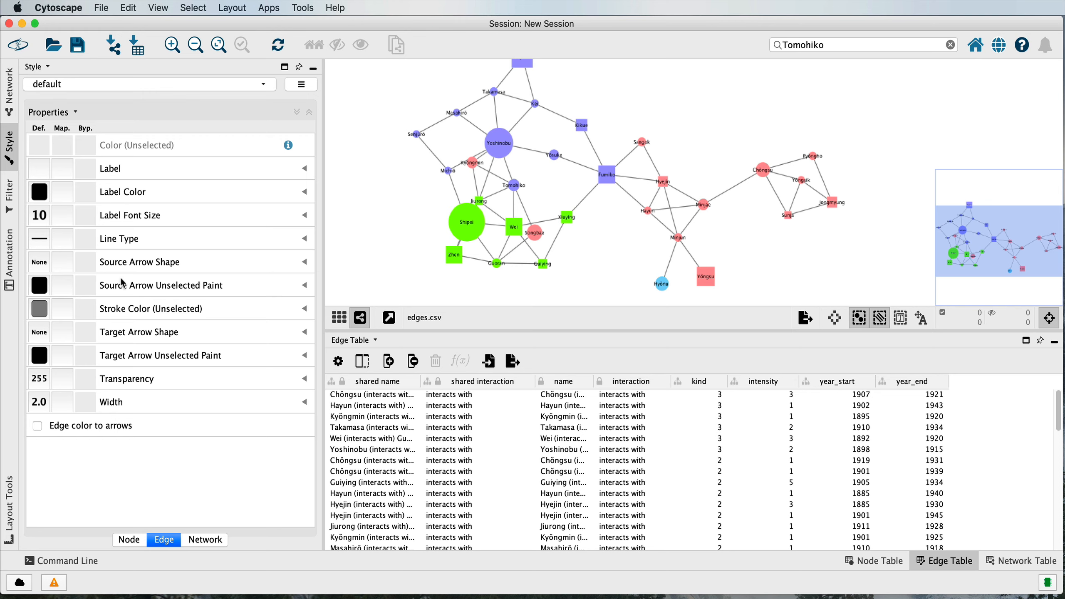
click(114, 405)
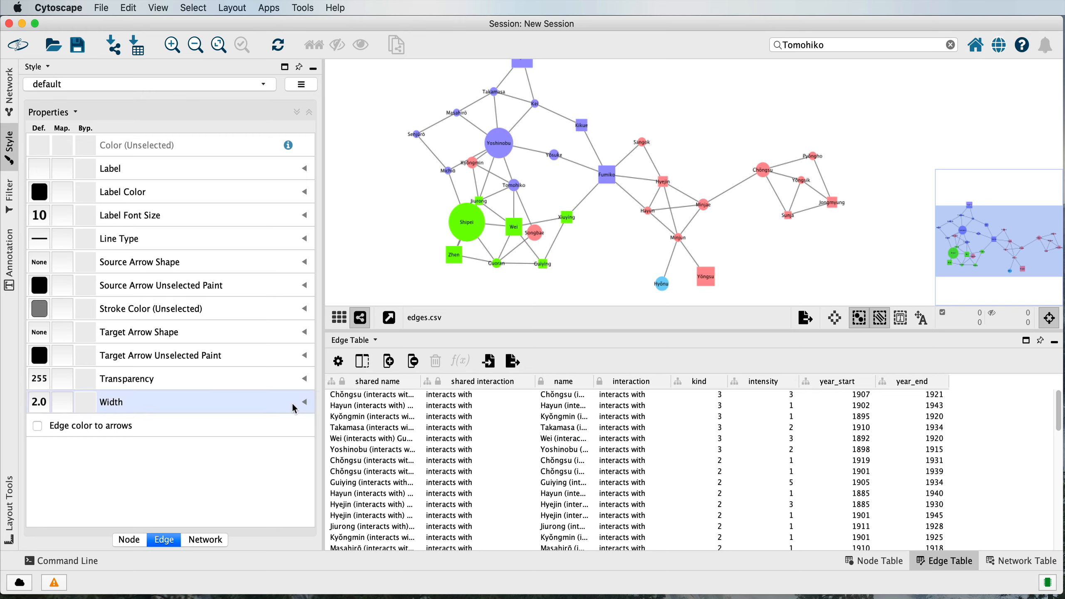
click(305, 402)
click(215, 423)
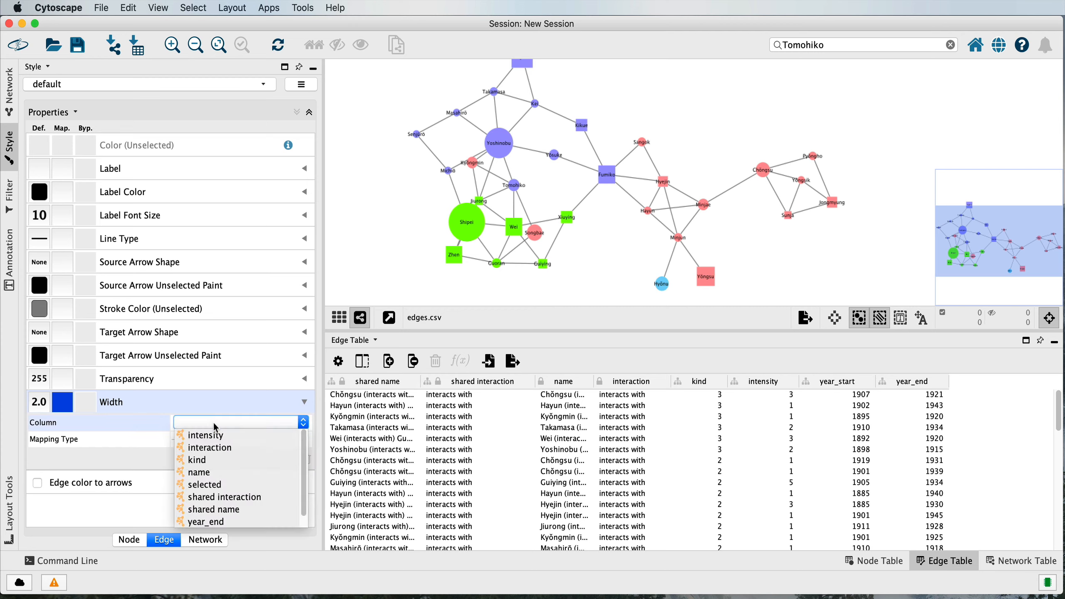
click(212, 437)
click(220, 438)
click(222, 439)
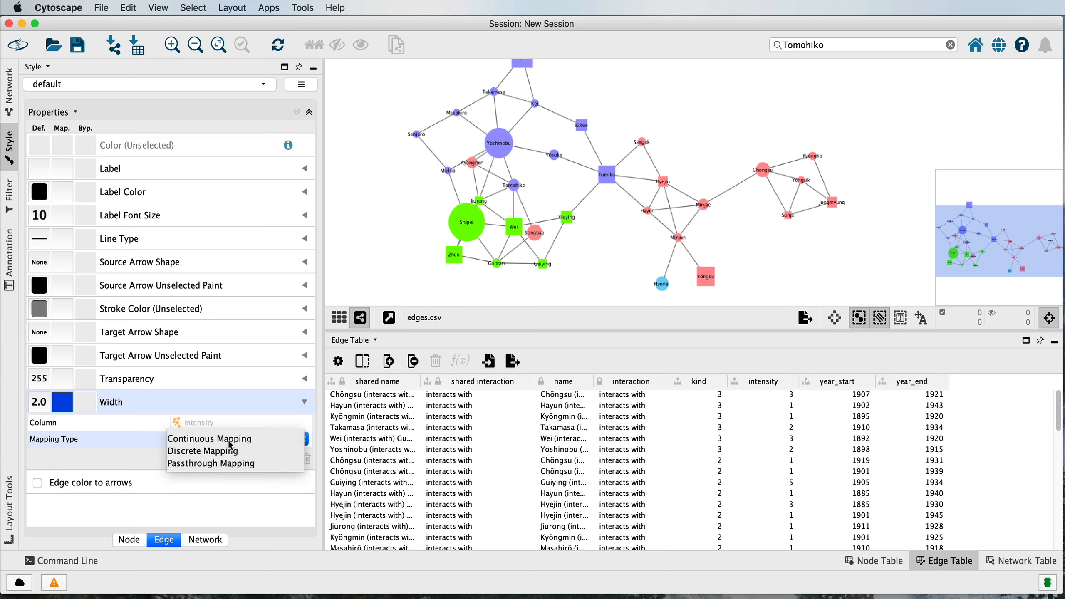
click(228, 439)
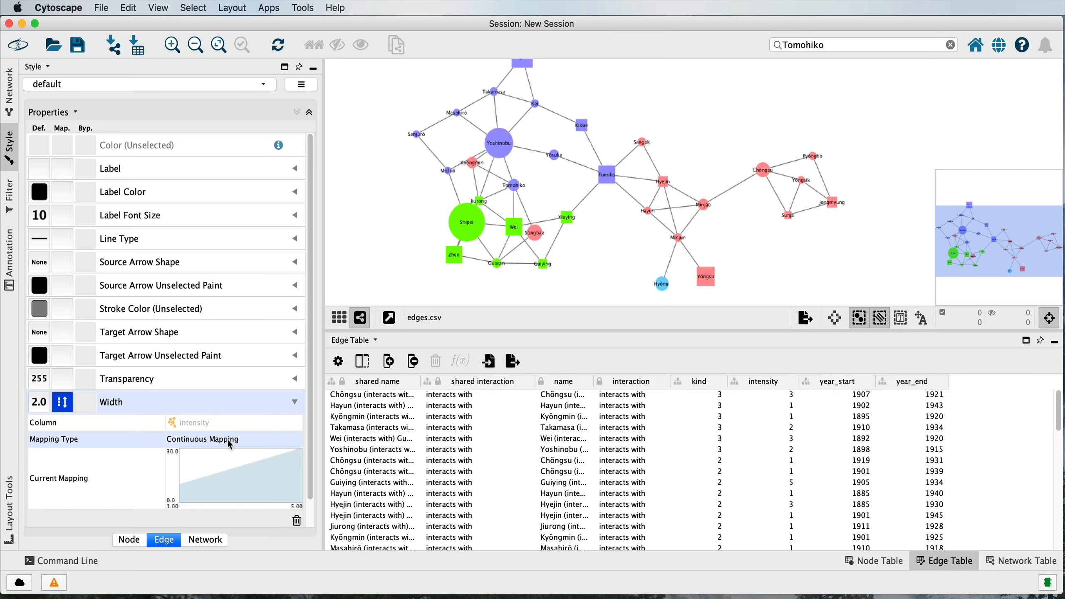
Adjust the continuous edge width mapping to range from about 2.9 at the lowest intensity to about 12.6 at the highest
click(234, 481)
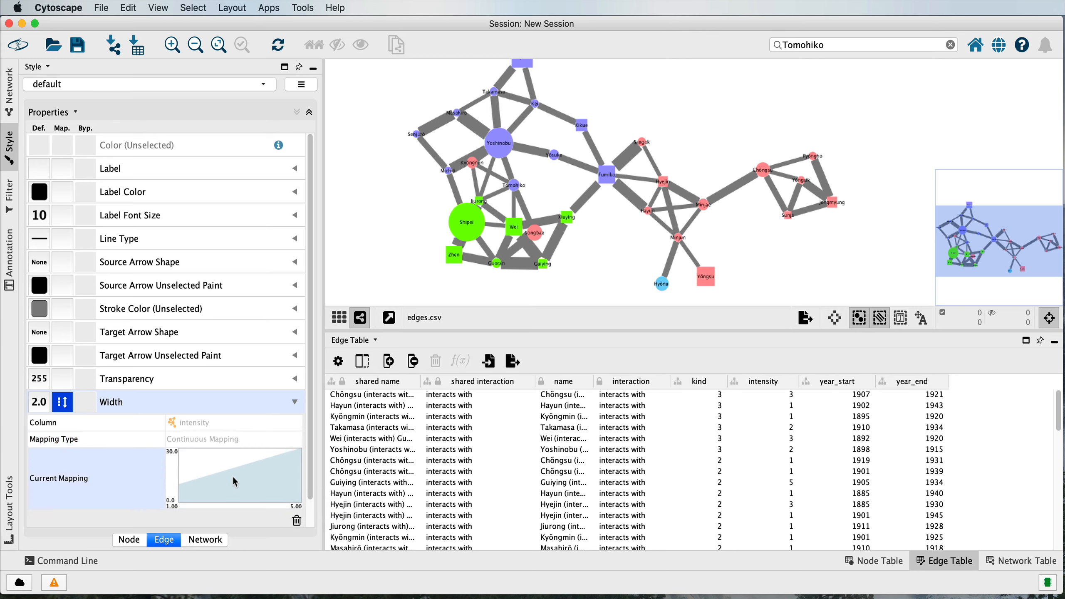
click(251, 485)
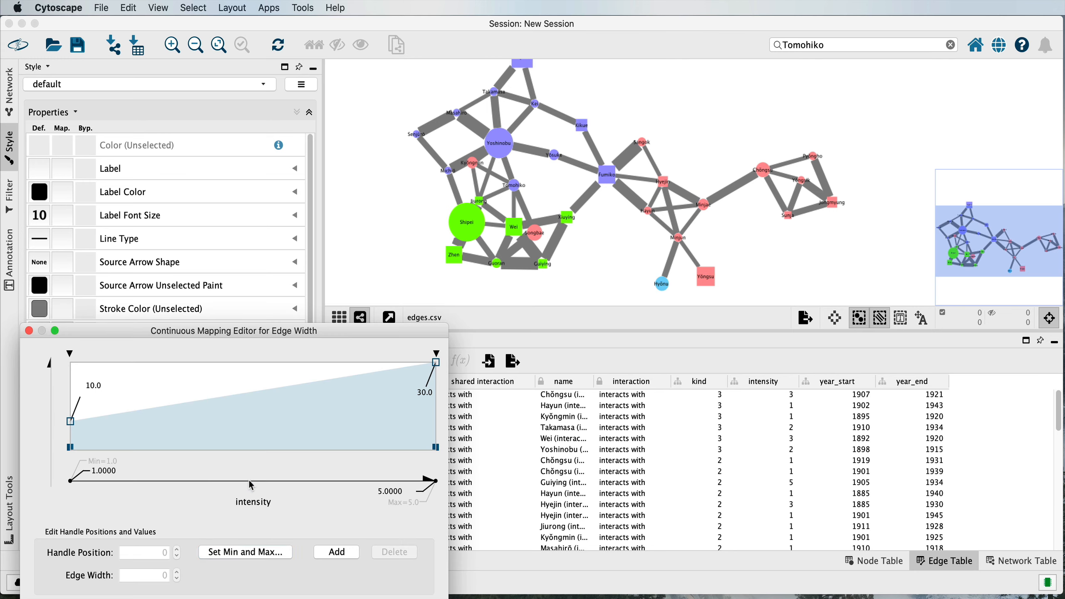
click(240, 553)
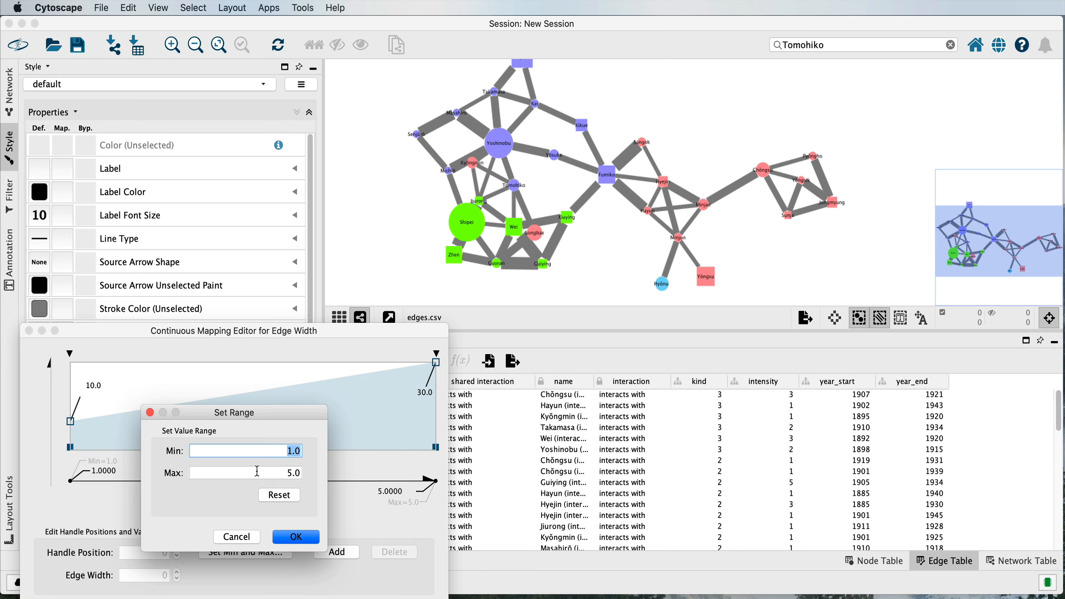
click(297, 537)
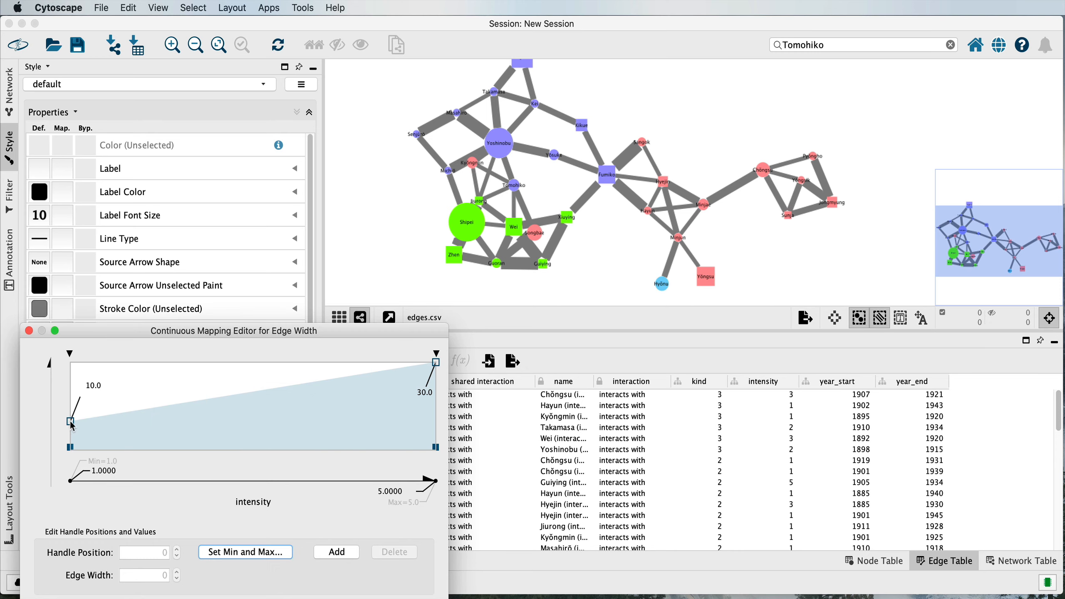
drag(72, 426, 71, 437)
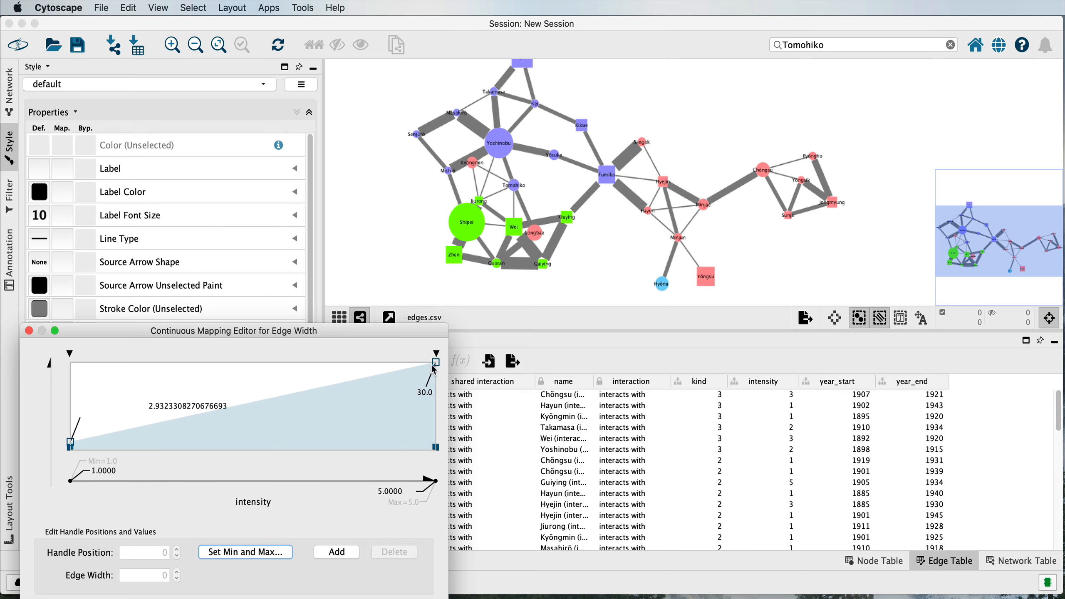
mouse_move(434, 368)
mouse_down()
mouse_move(437, 398)
mouse_move(437, 380)
mouse_up()
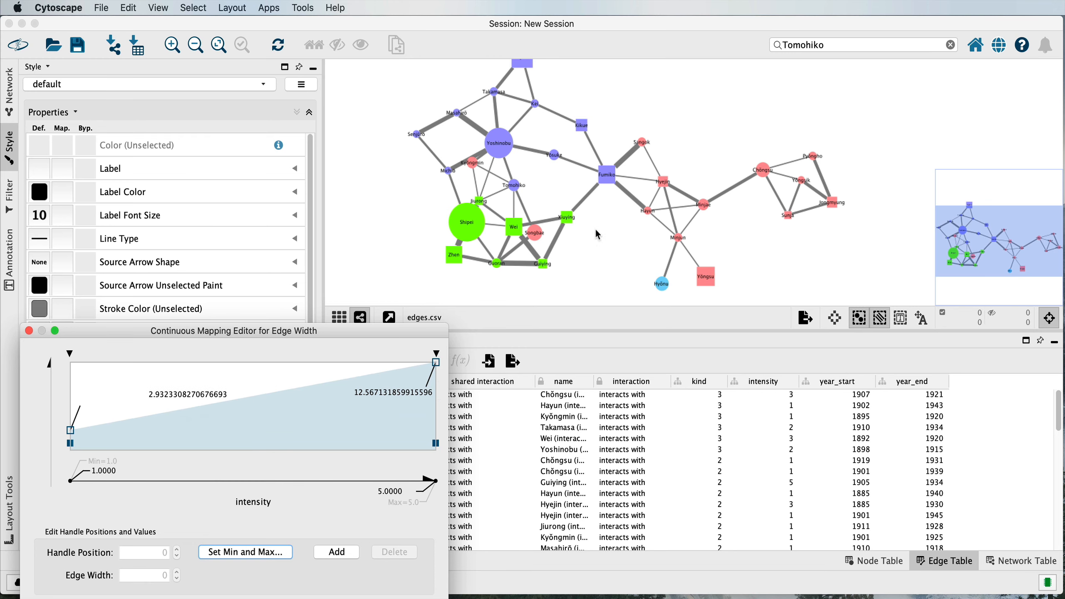
key(Return)
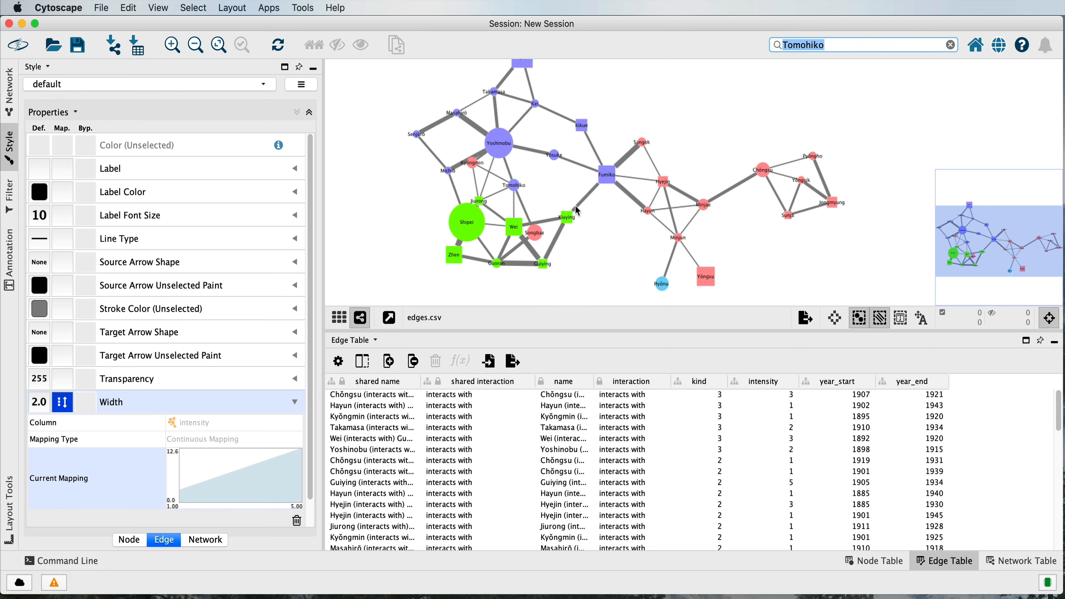
Map the unselected edge stroke color to the kind column using a discrete mapping
mouse_move(639, 239)
mouse_down()
mouse_move(624, 319)
mouse_move(640, 256)
mouse_up()
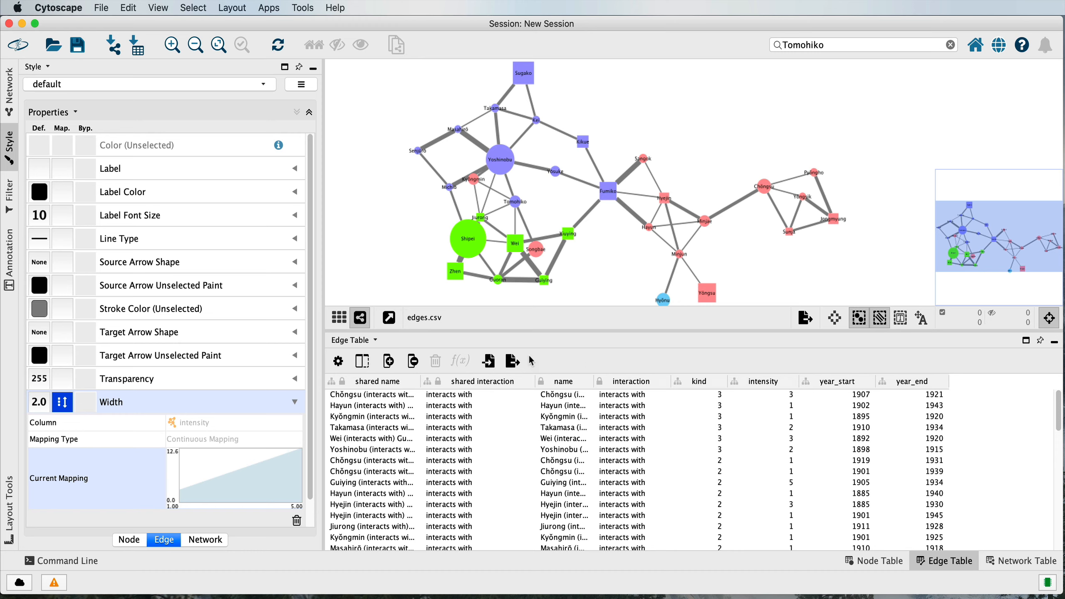
click(42, 314)
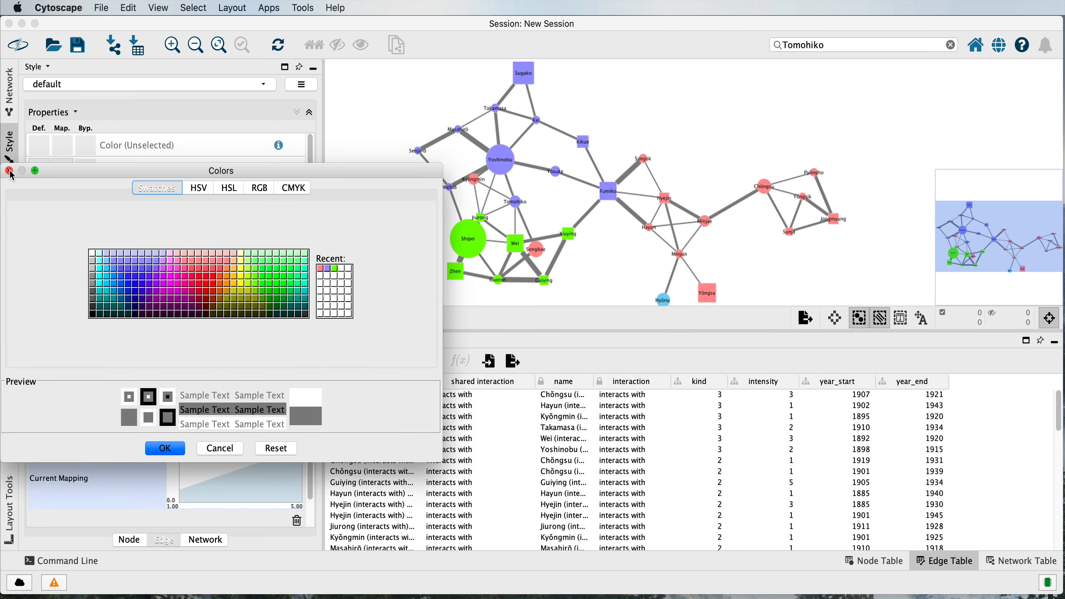
click(9, 170)
click(295, 311)
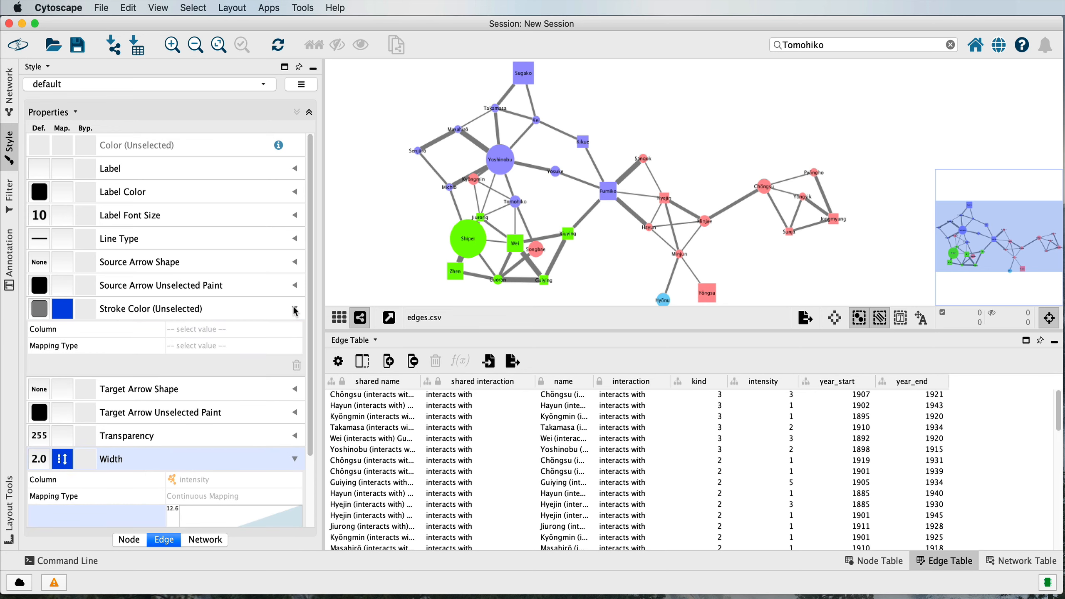
click(239, 330)
click(211, 329)
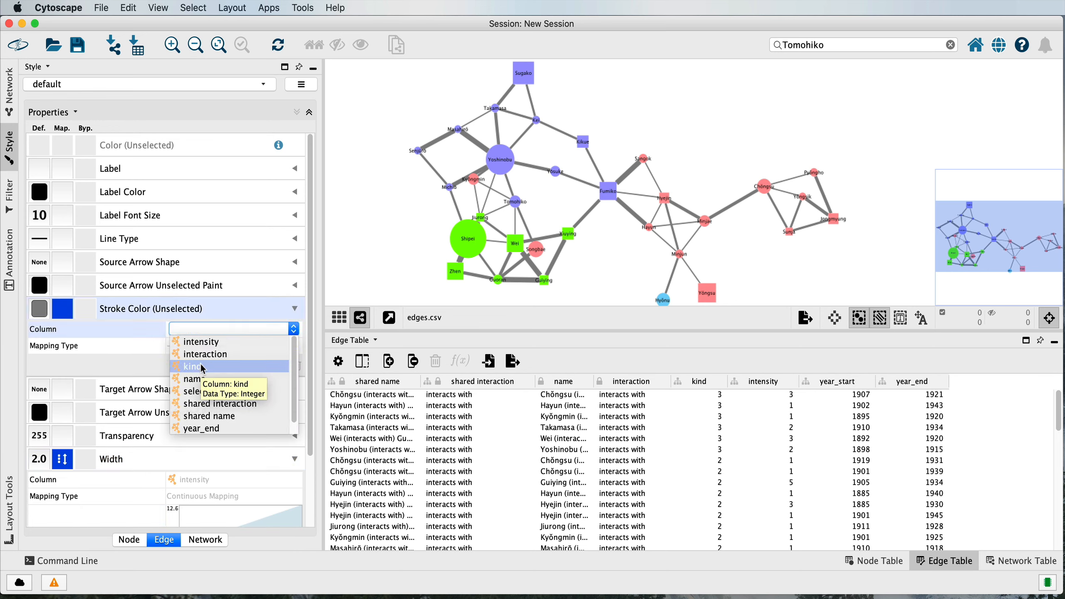
click(203, 366)
click(203, 347)
click(204, 349)
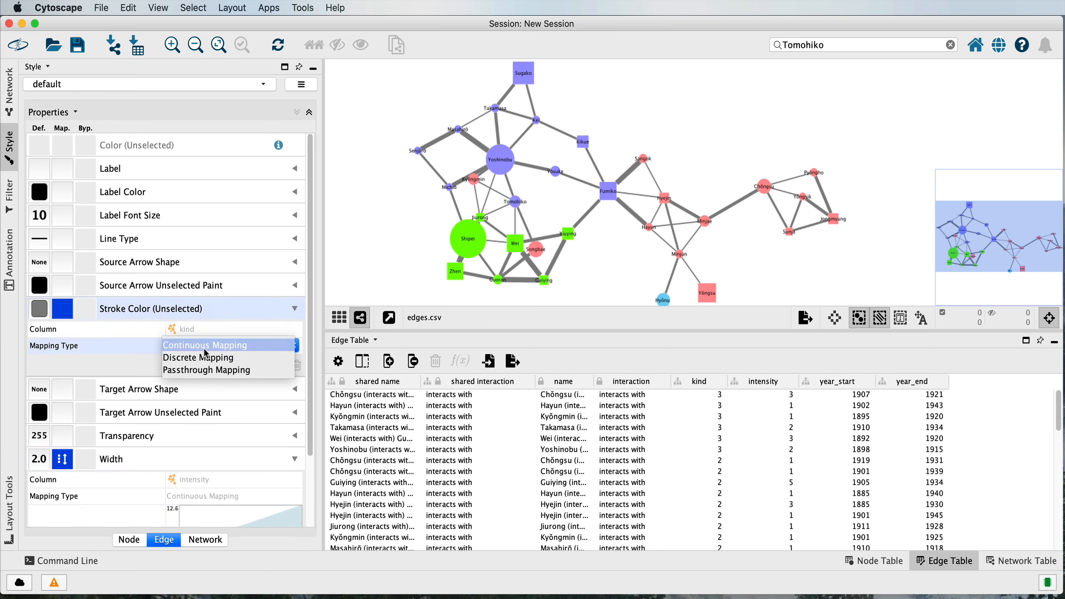
click(207, 358)
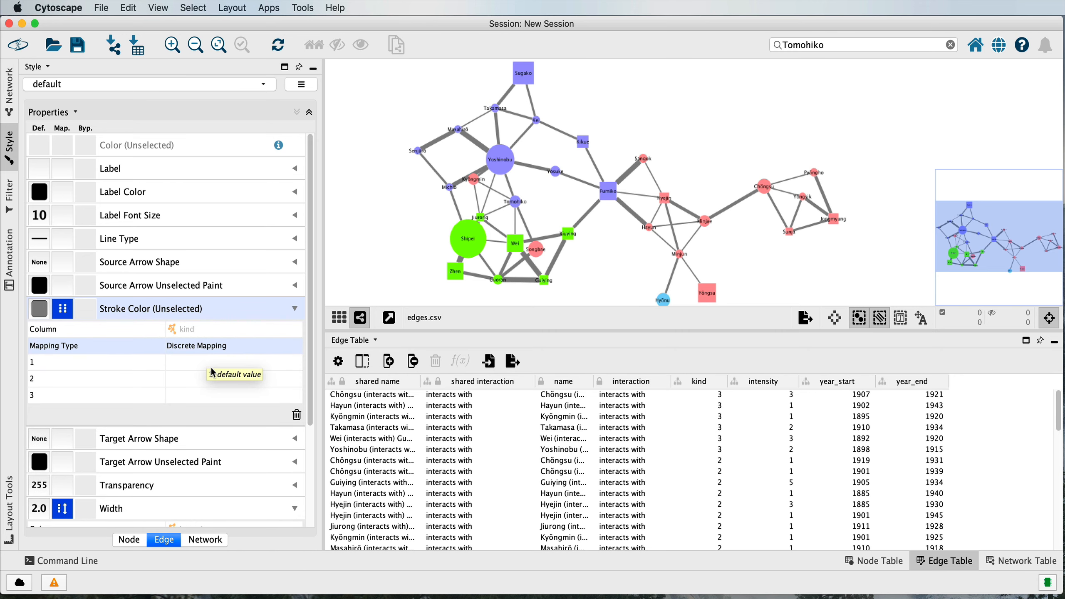
Set the stroke color of kind 1 edges to red #FF3300 and of kind 2 edges to blue #3300FF
click(213, 367)
click(285, 363)
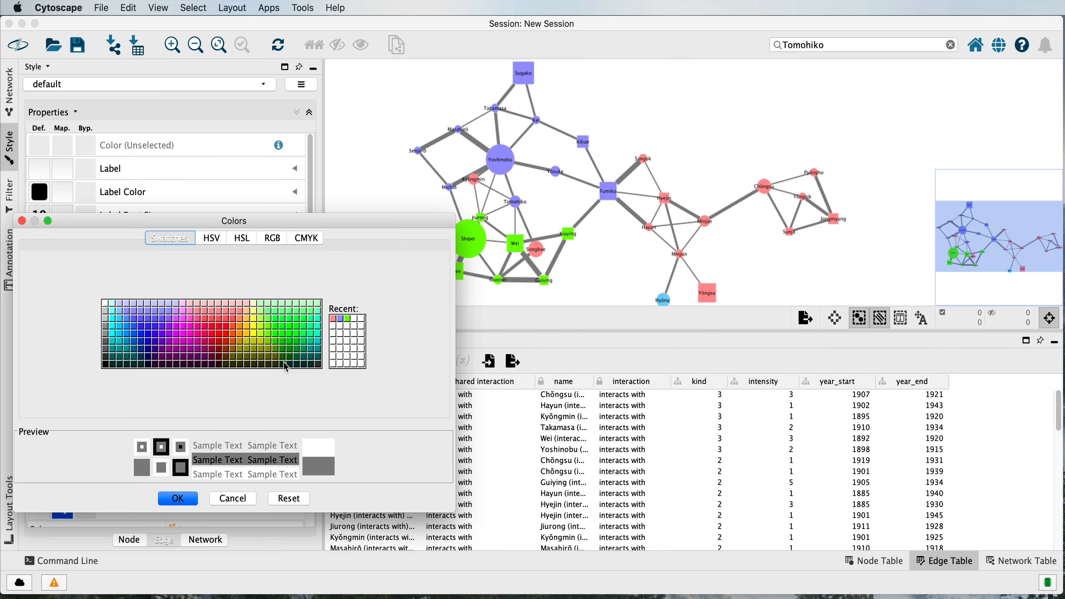
click(225, 338)
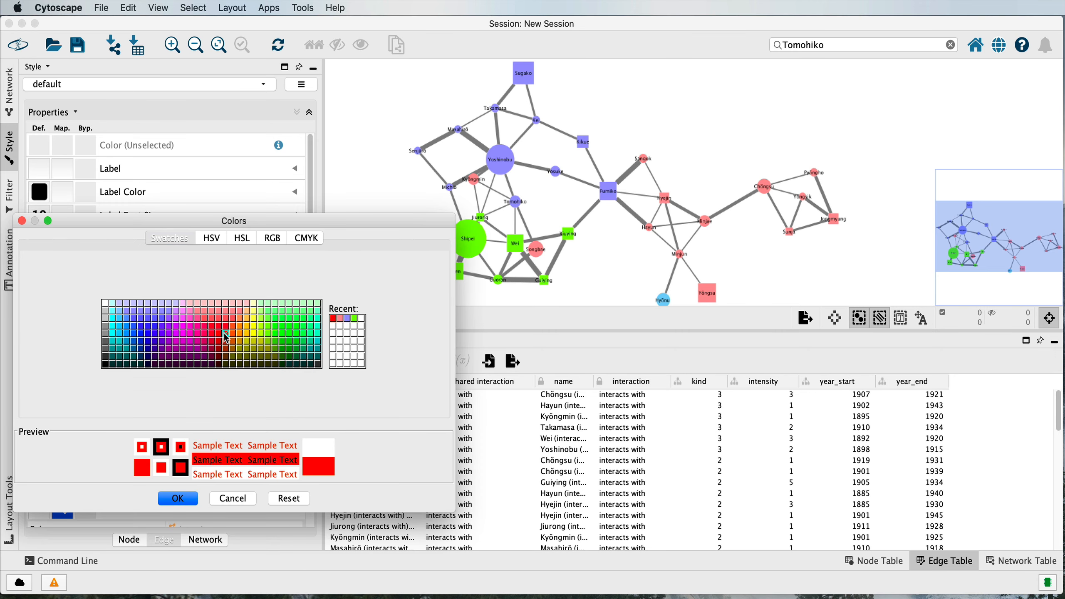
click(178, 498)
click(185, 383)
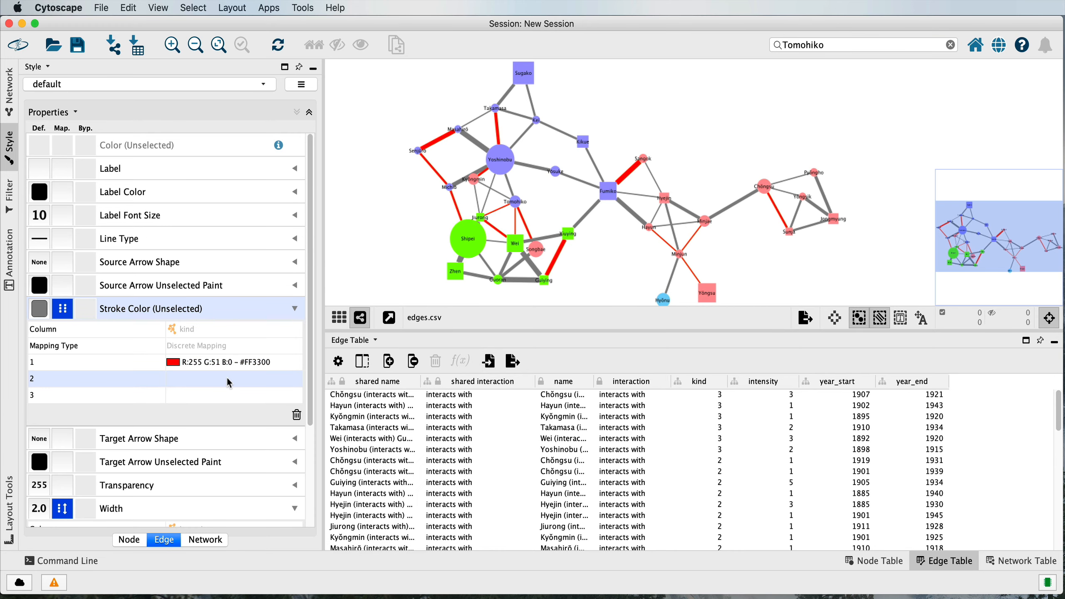
click(291, 383)
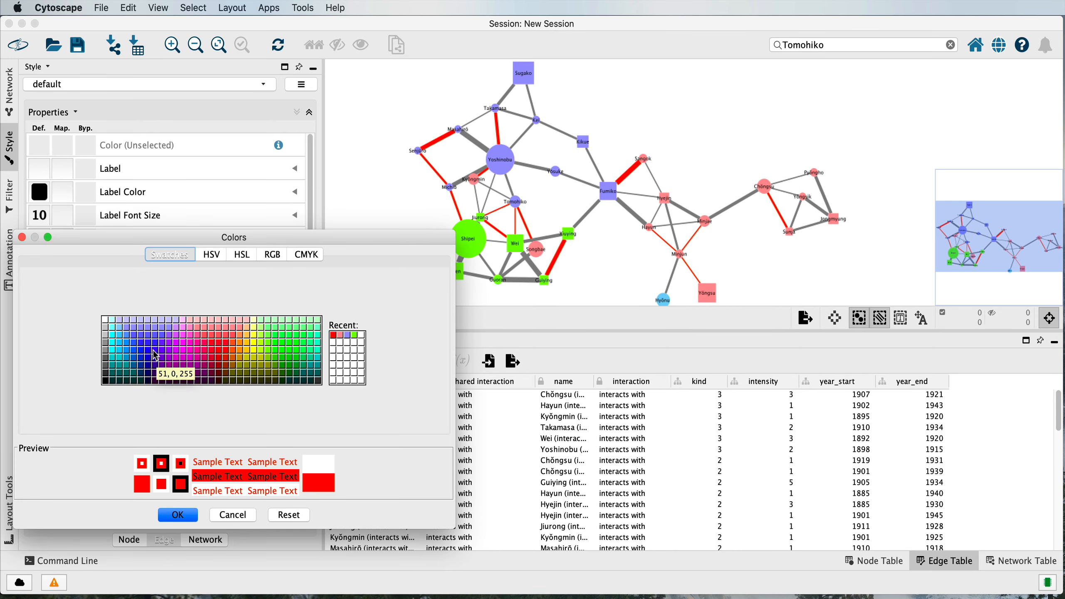
click(156, 360)
click(179, 514)
Set the stroke color of kind 3 edges to green #00FF66
click(203, 401)
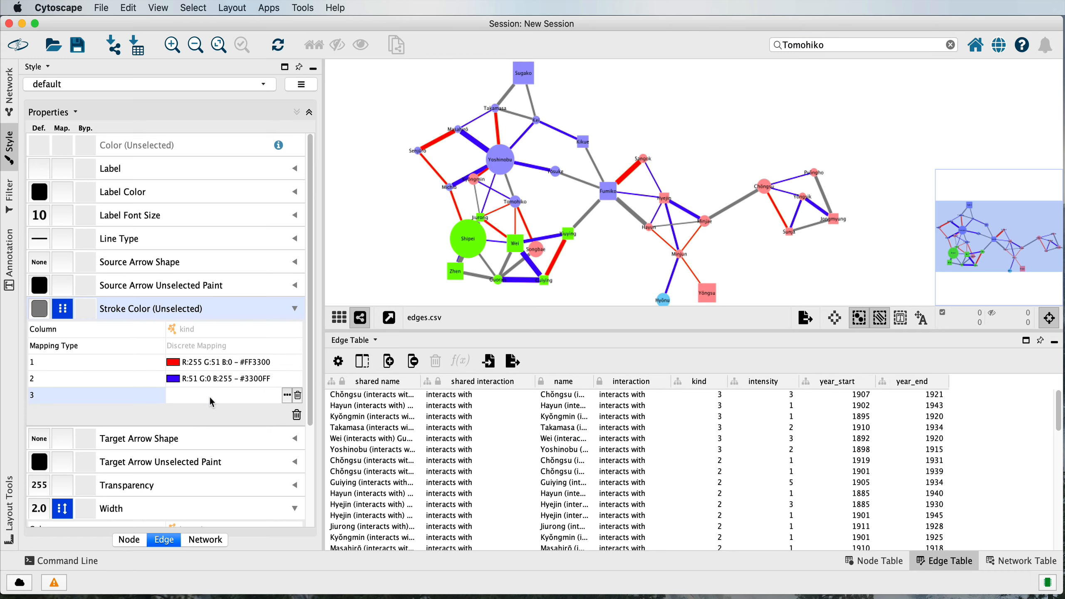
click(290, 395)
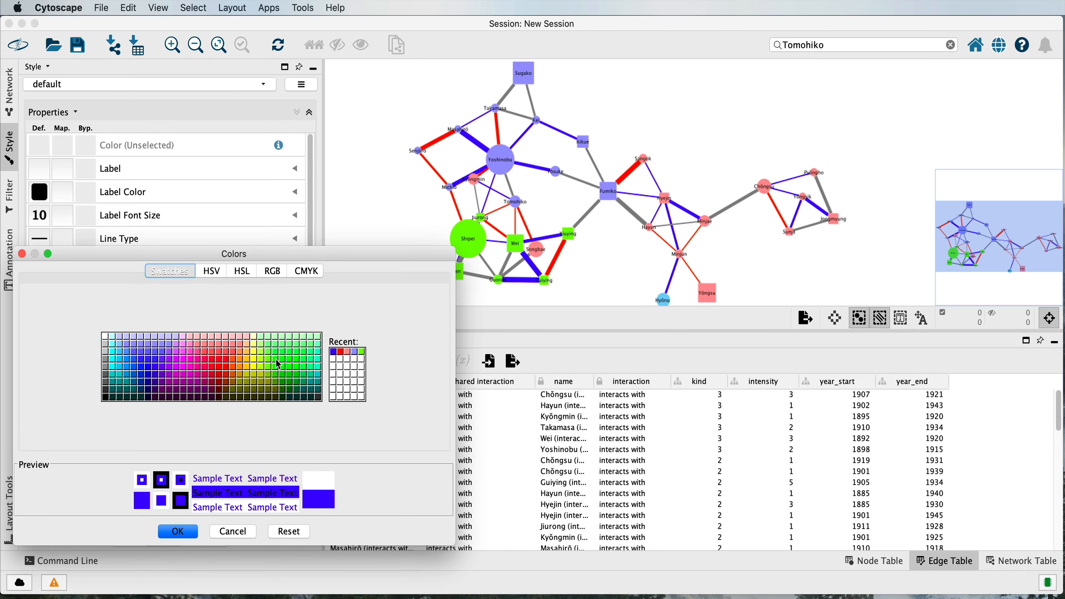
click(300, 367)
click(178, 532)
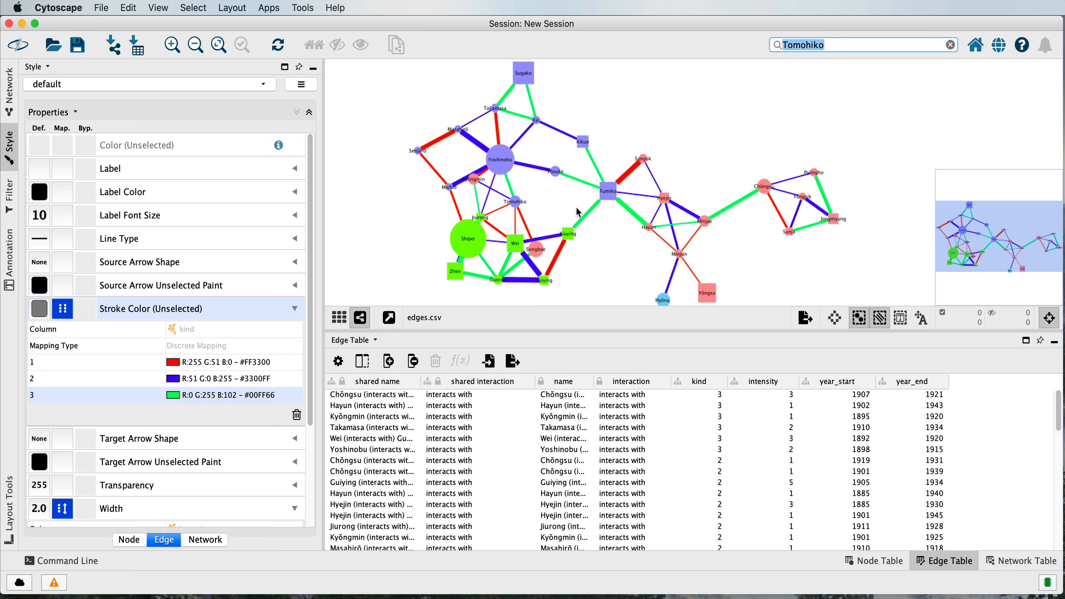
mouse_move(618, 248)
mouse_down()
mouse_move(651, 230)
mouse_move(587, 255)
mouse_move(614, 256)
mouse_up()
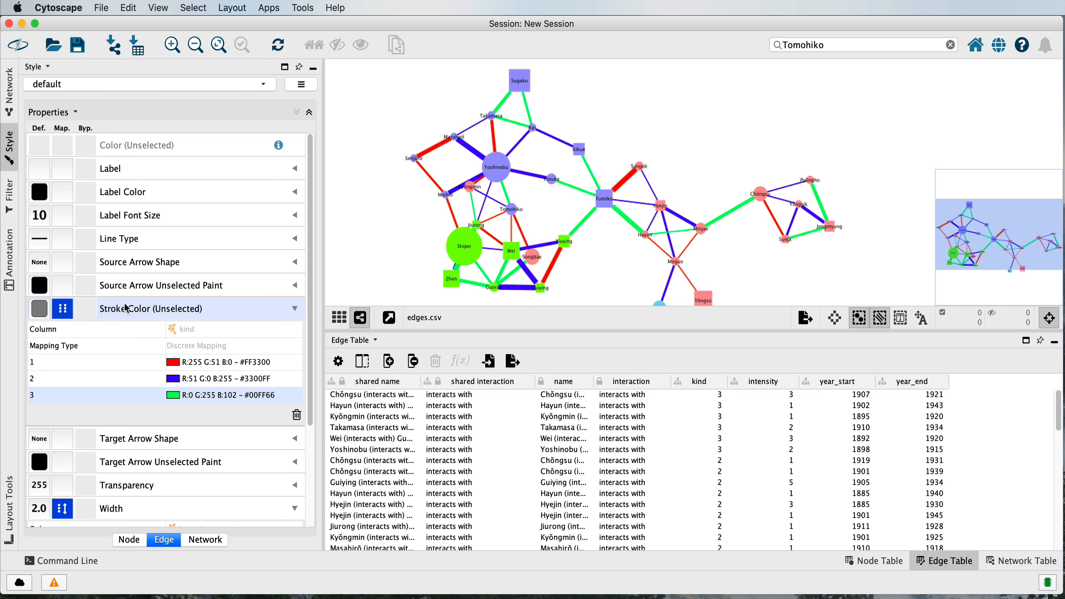
Remove the discrete mapping from the unselected edge stroke color property
right_click(40, 313)
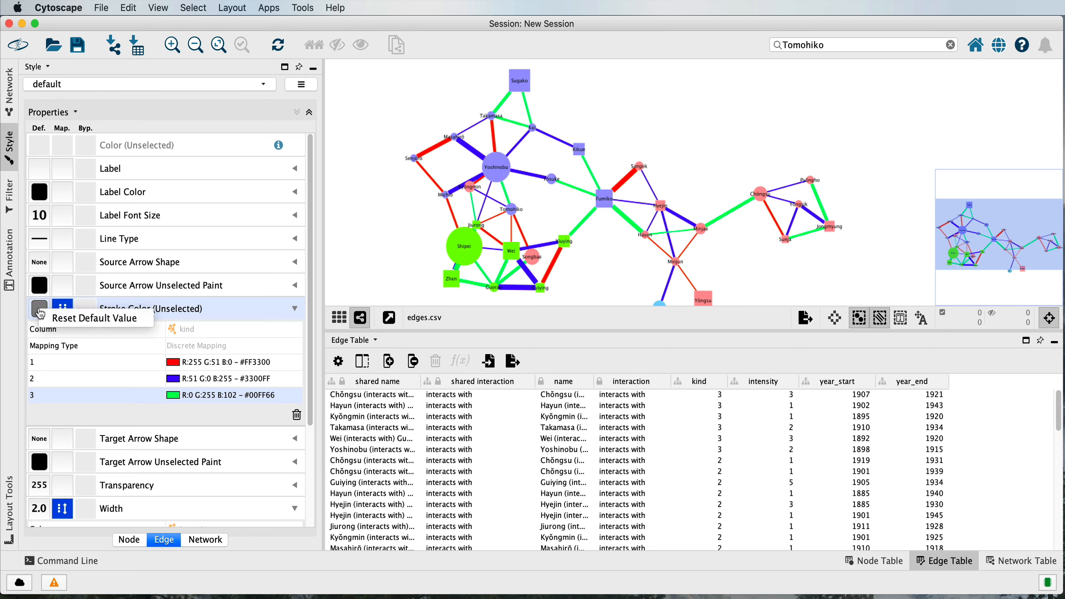
click(218, 314)
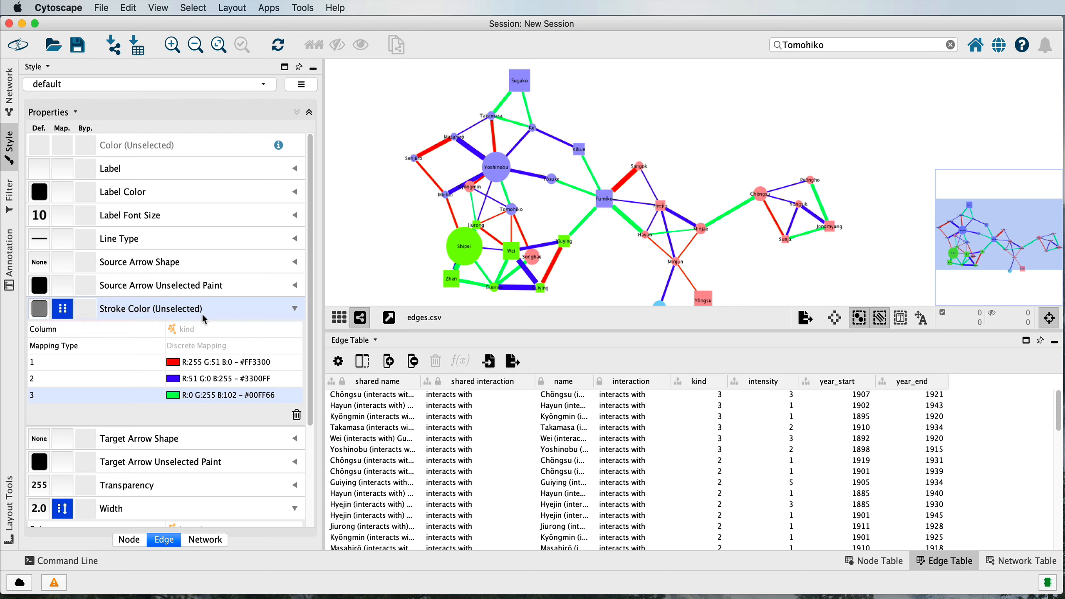
right_click(175, 311)
mouse_move(193, 326)
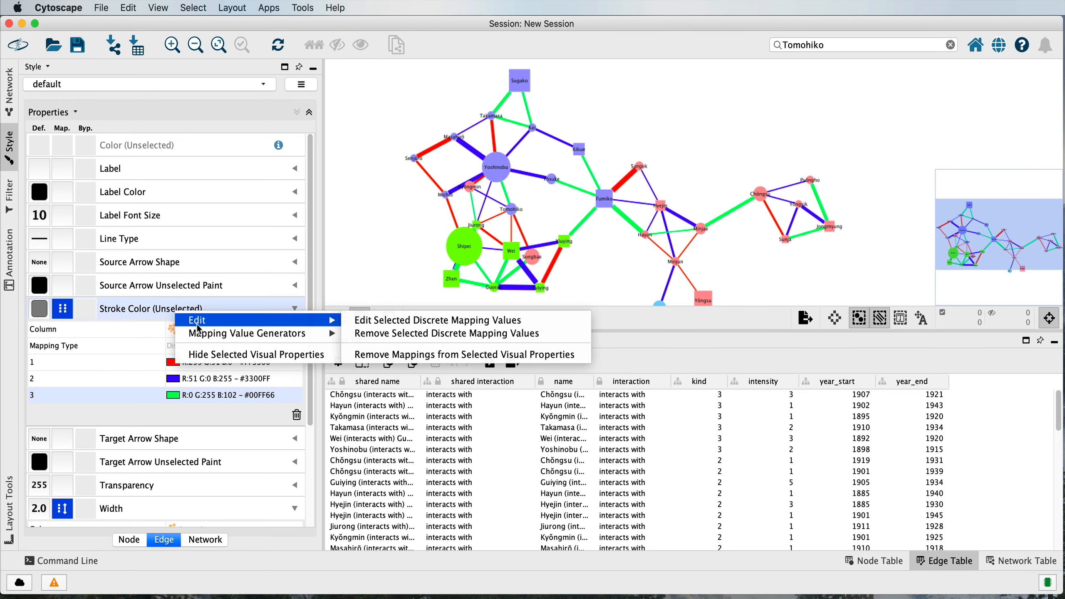
click(415, 355)
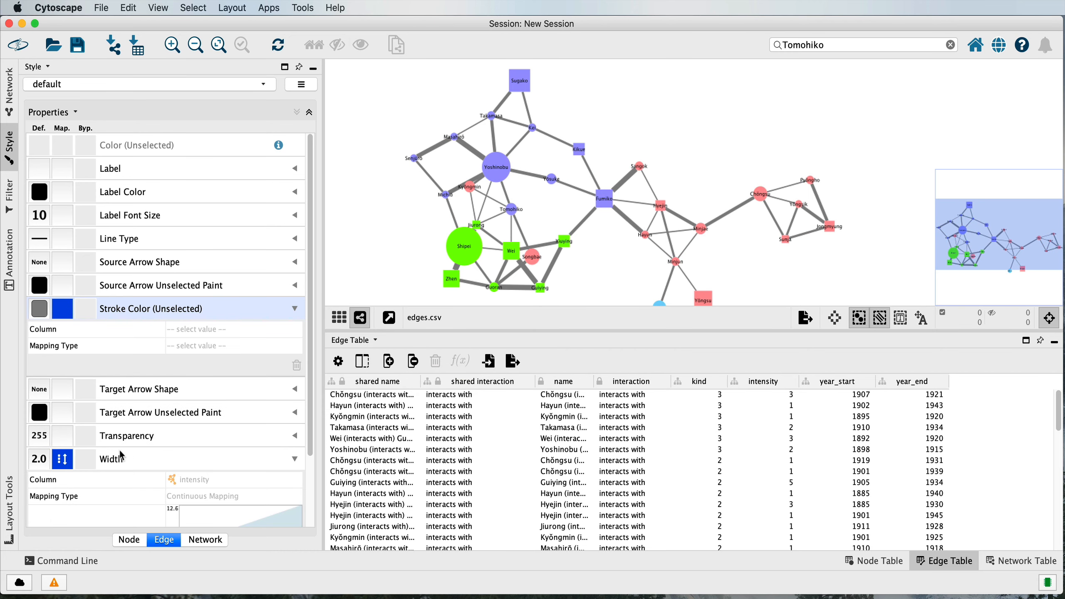
Remove the intensity mapping from the edge width property
scroll(168, 464, down, 1)
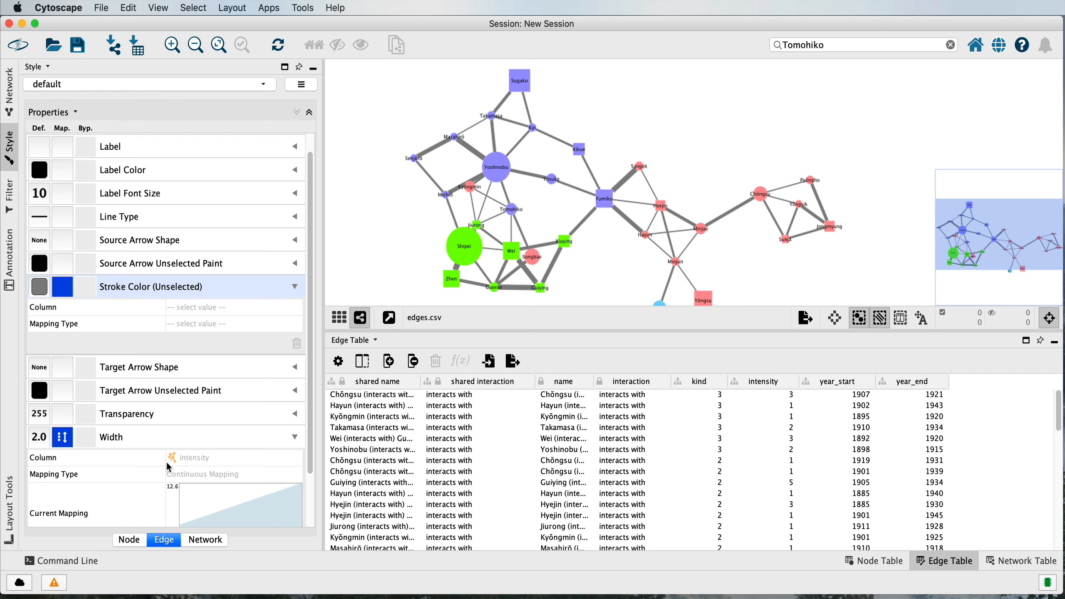
right_click(157, 438)
mouse_move(302, 444)
click(382, 479)
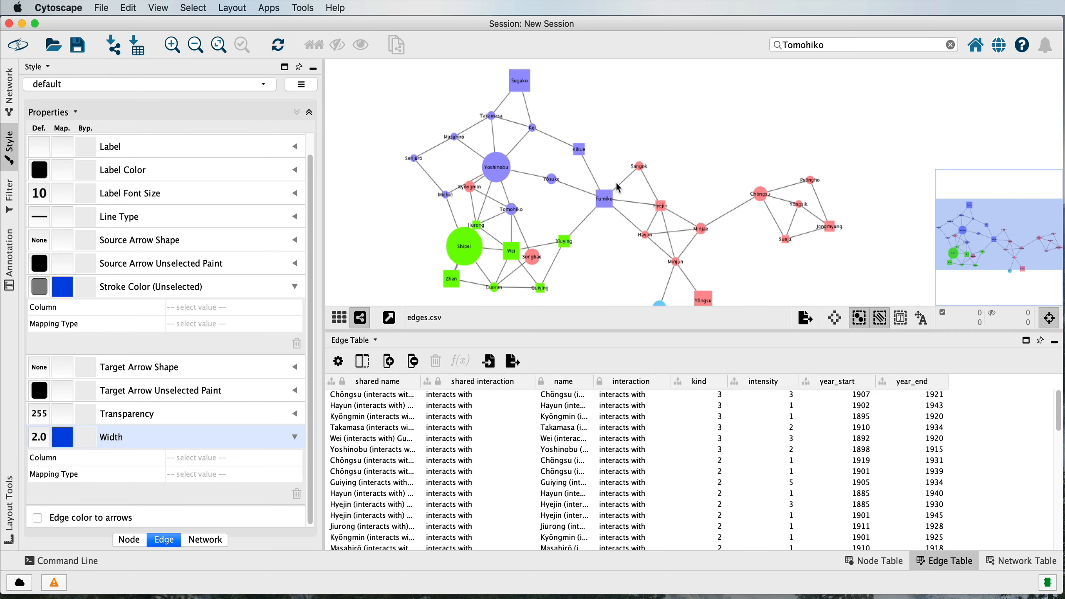
Show the node table, analyze the network as an undirected graph, and examine the computed statistics columns
click(882, 567)
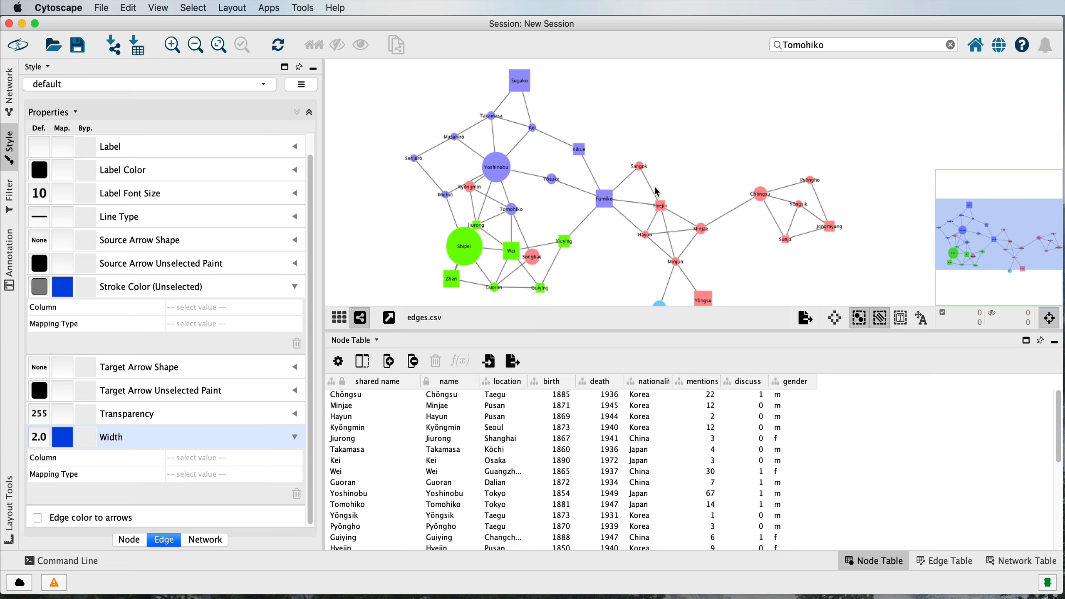
click(302, 7)
click(312, 77)
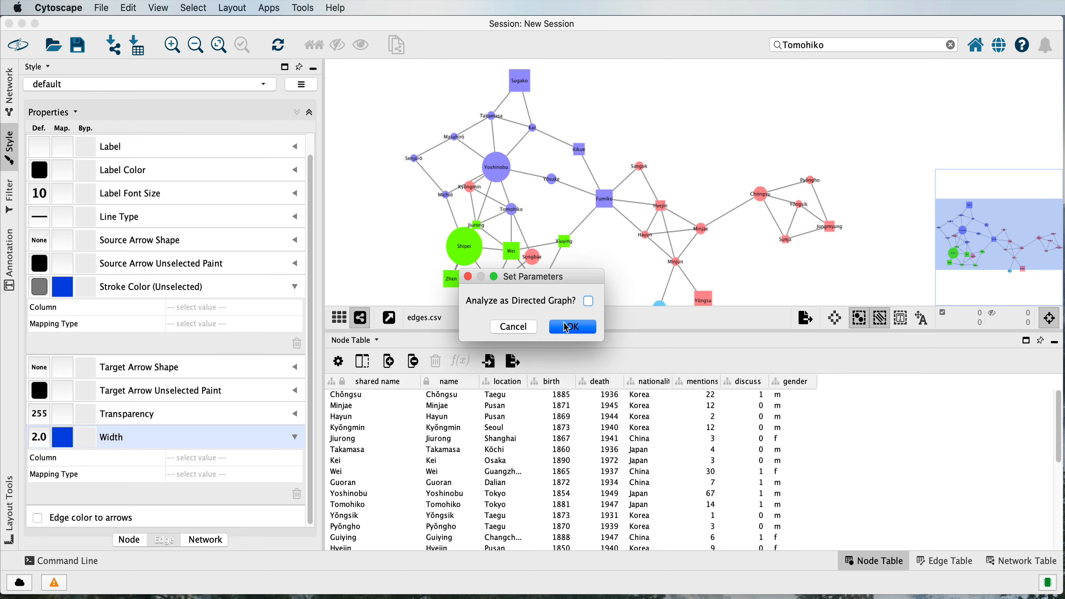
click(572, 328)
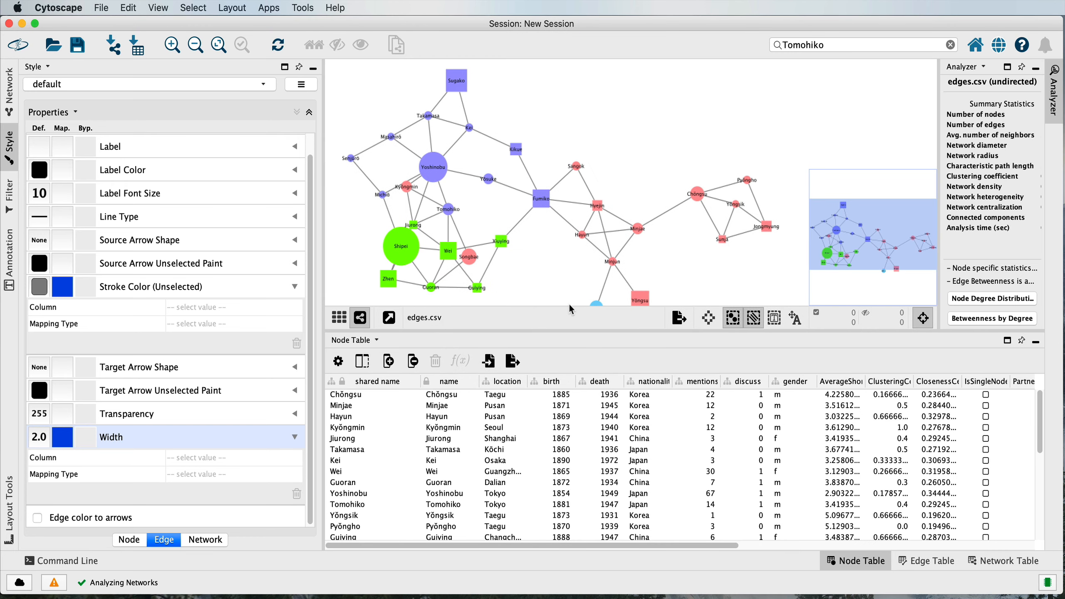
drag(564, 271, 611, 266)
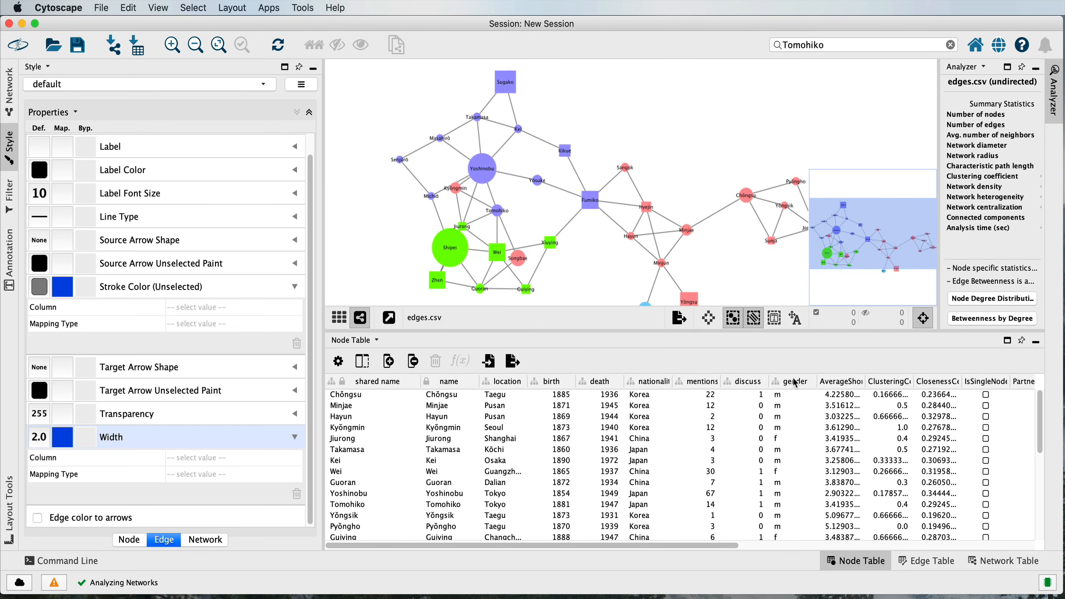
scroll(802, 543, right, 7)
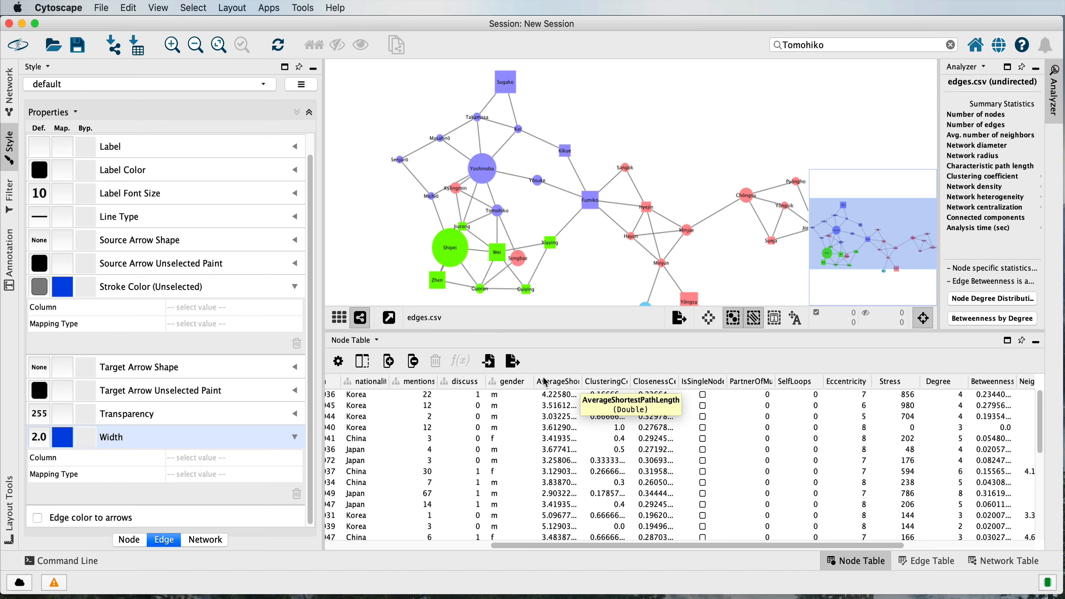
drag(679, 544, 603, 555)
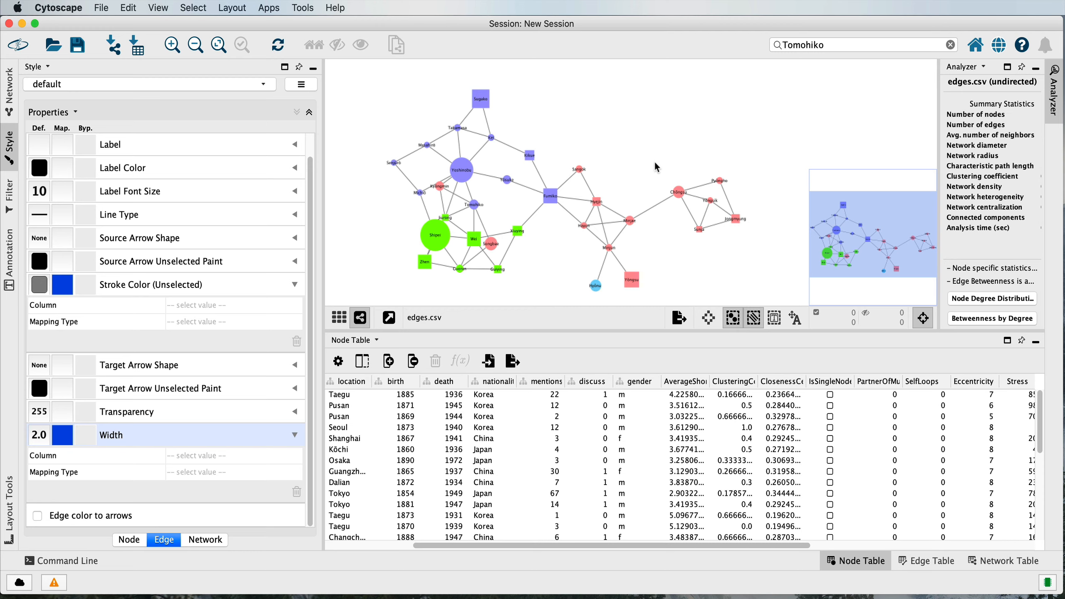
Select the rightmost five-node cluster and create a new network from the selected nodes with all edges
drag(655, 163, 762, 239)
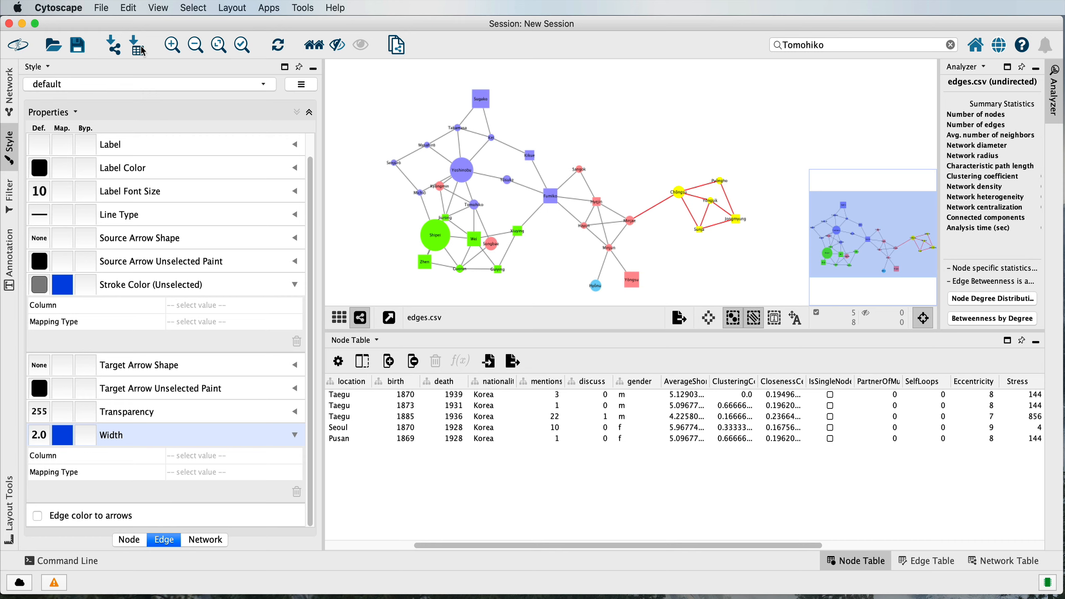
click(101, 10)
mouse_move(115, 98)
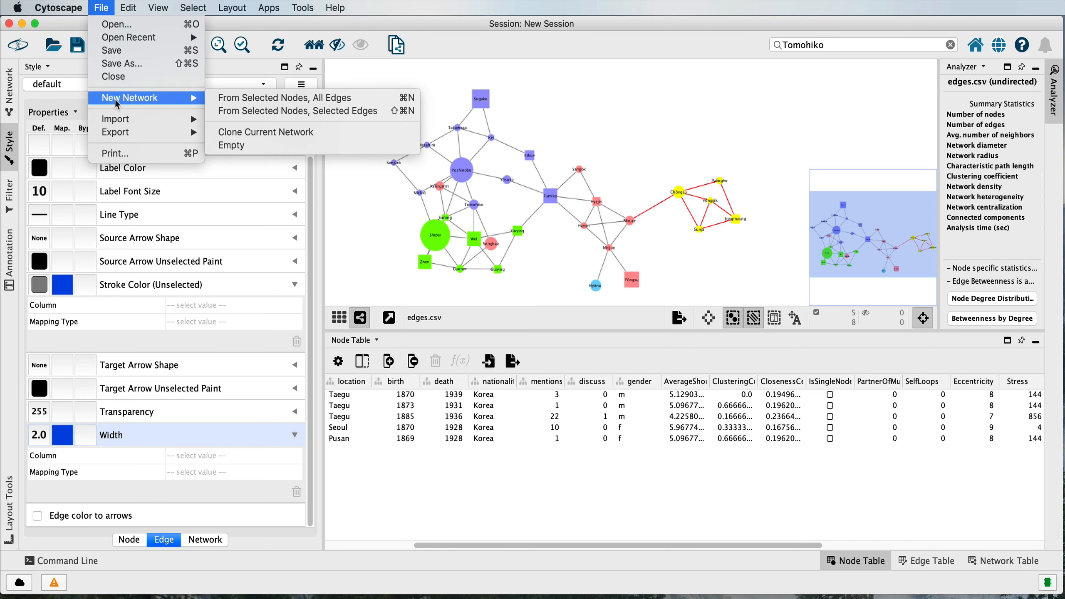
click(271, 102)
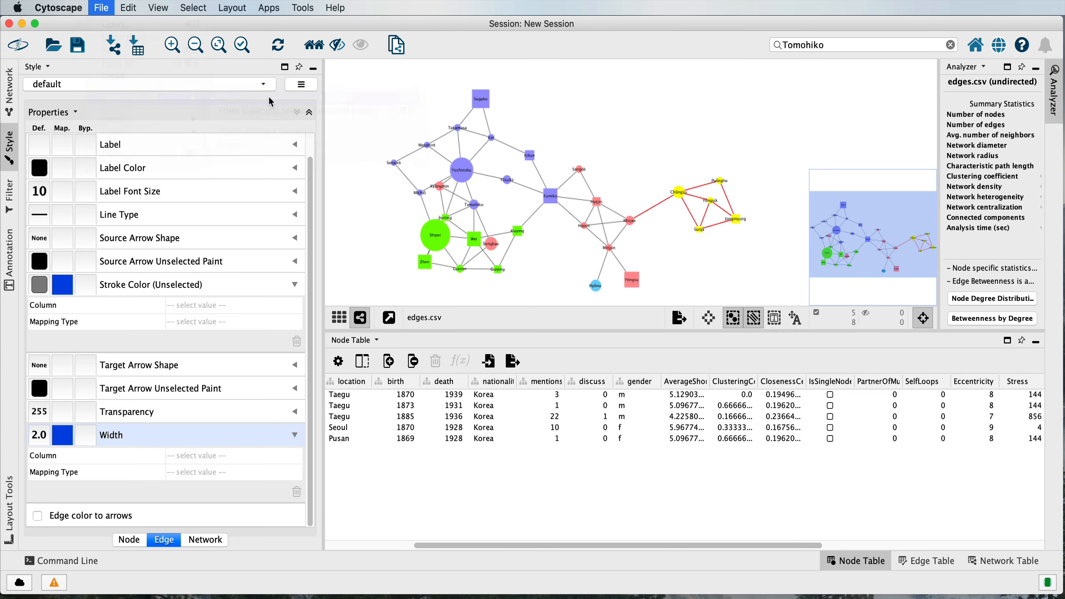
scroll(597, 185, down, 3)
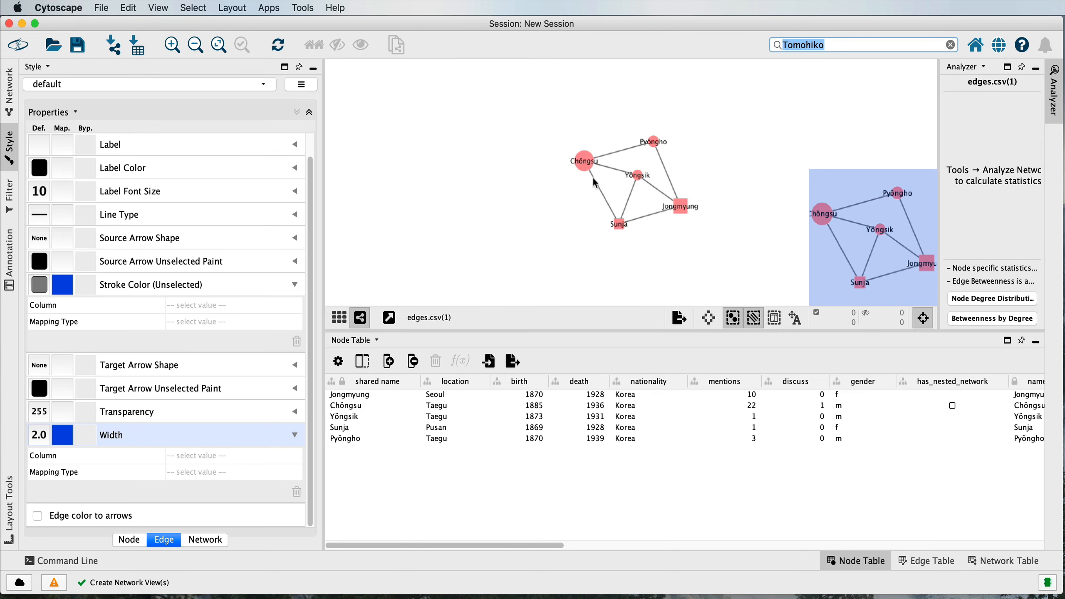
Show the network list, compare edges.csv with its subnetwork edges.csv(1), and clear the node selection in edges.csv
click(9, 88)
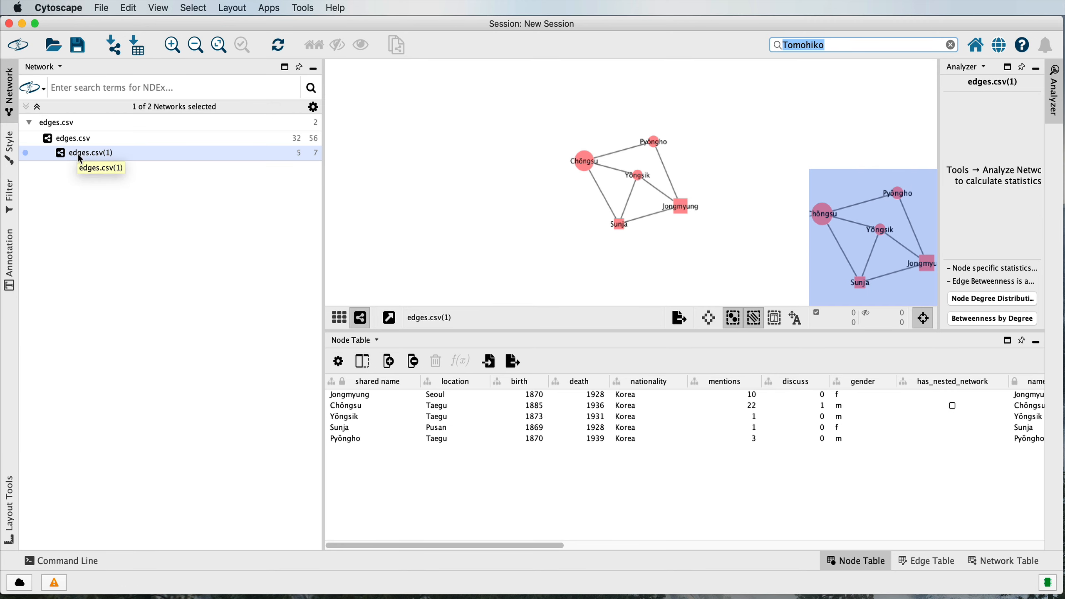
click(72, 137)
click(91, 154)
click(86, 139)
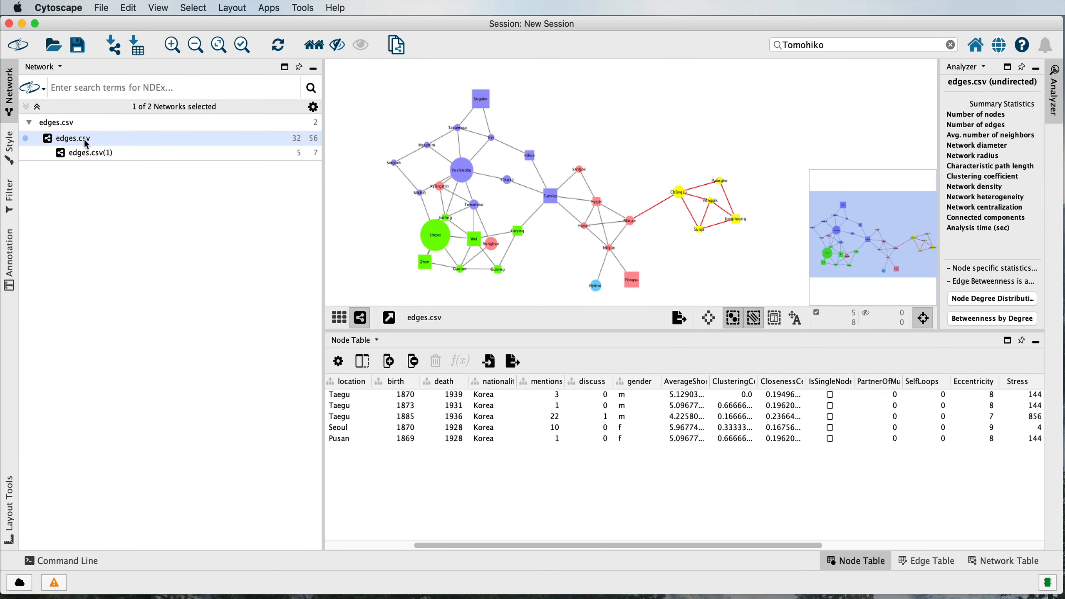
click(89, 153)
click(83, 142)
click(628, 176)
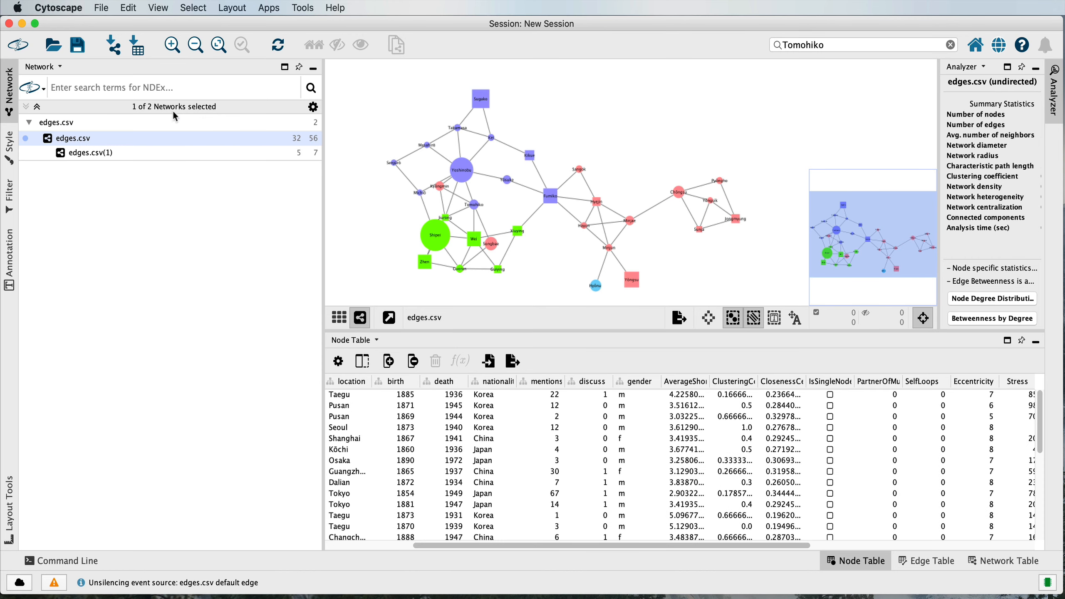
Destroy the subnetwork edges.csv(1) and confirm the deletion
click(148, 153)
right_click(146, 152)
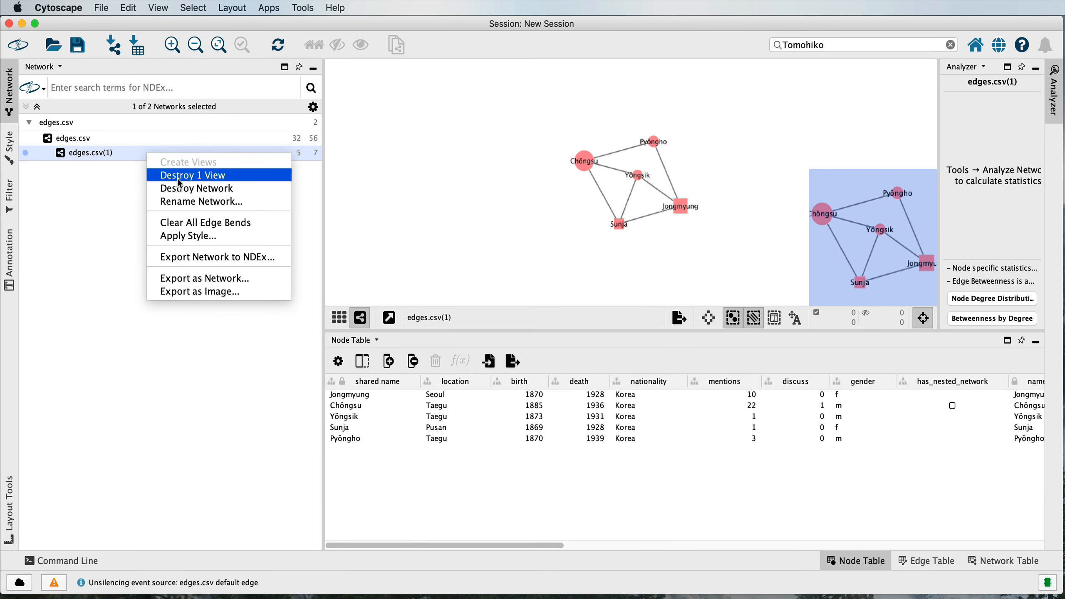
click(184, 190)
click(571, 325)
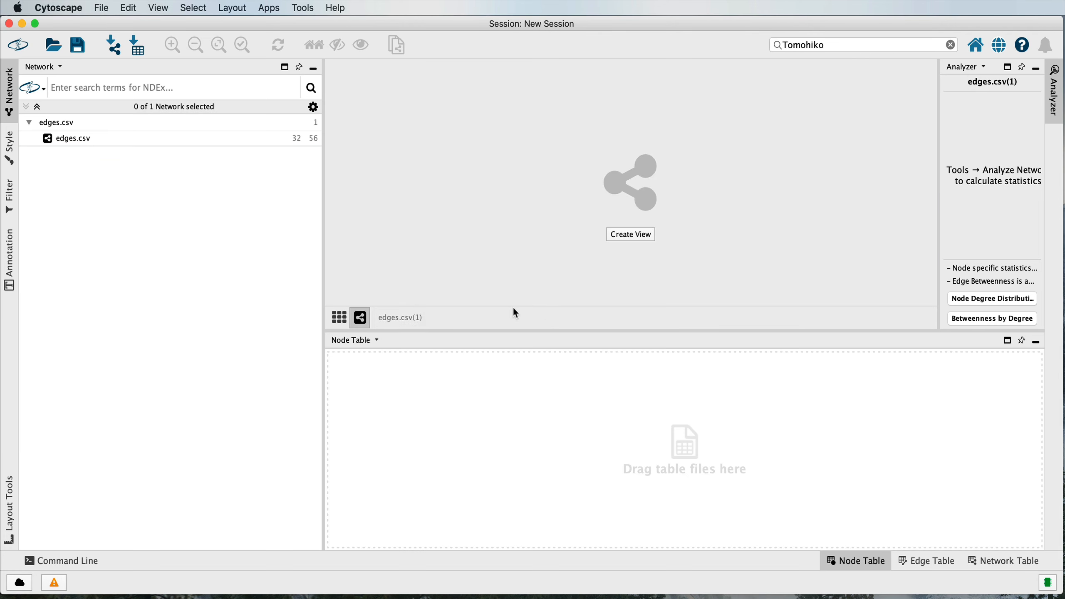
Open the edges.csv network view and look through the editing options for its rightmost five-node cluster
click(93, 142)
drag(657, 174, 773, 258)
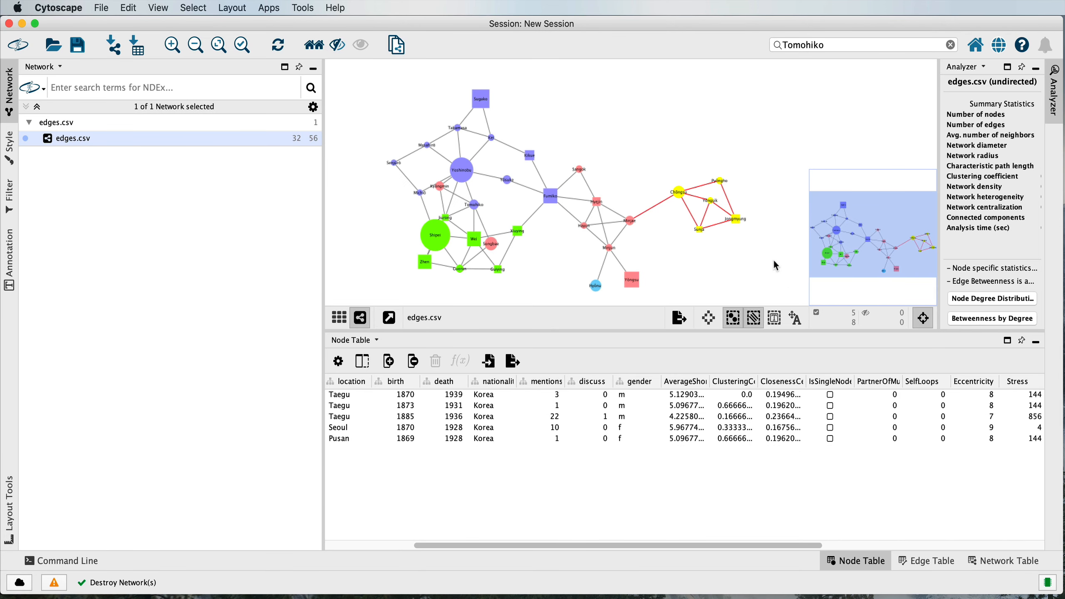
right_click(679, 193)
mouse_move(686, 242)
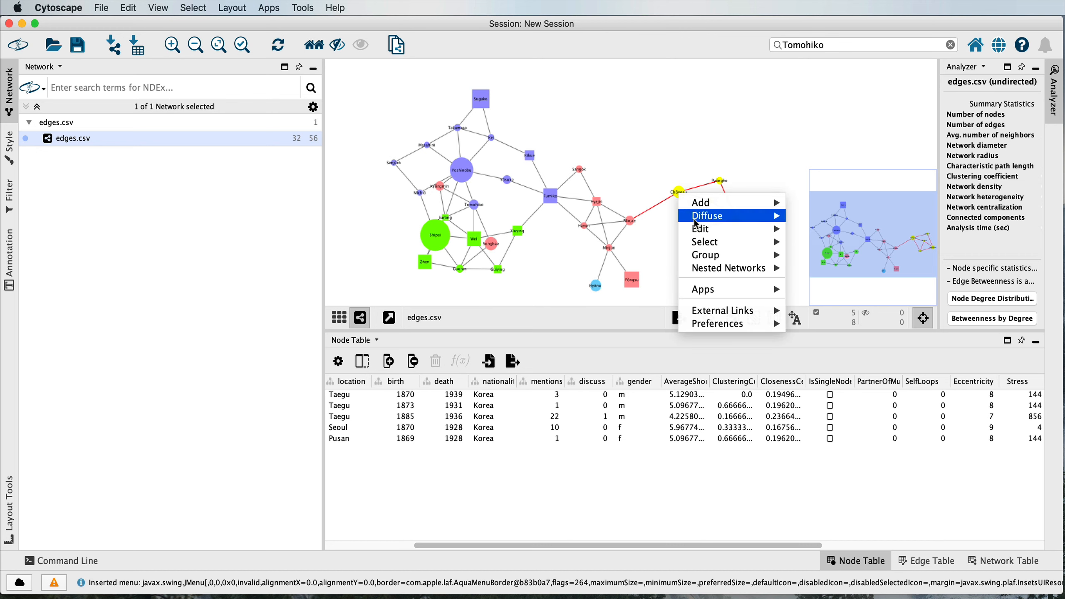
mouse_move(702, 208)
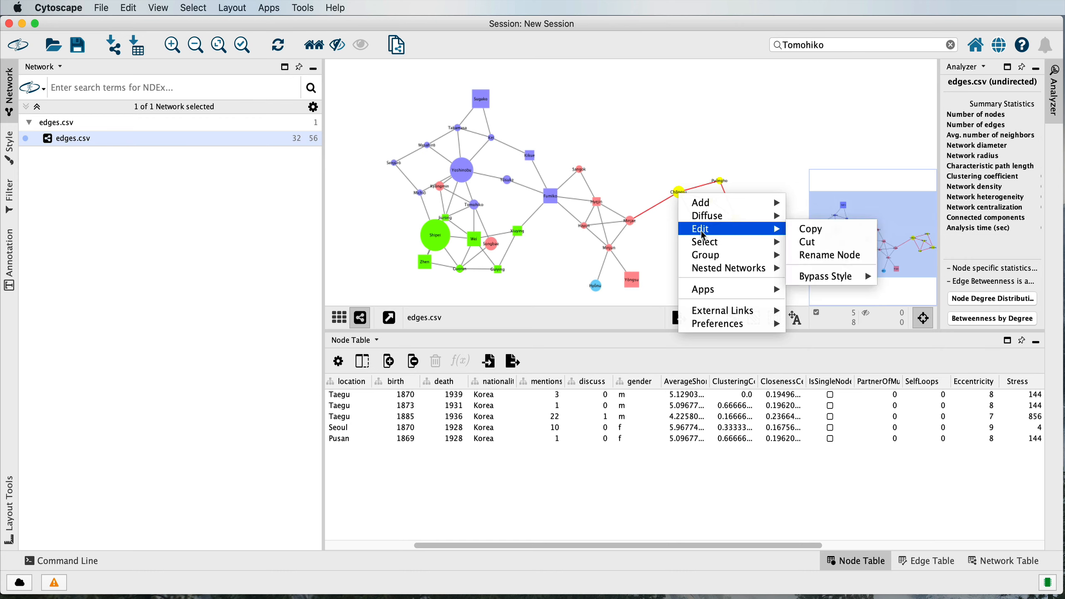
click(654, 164)
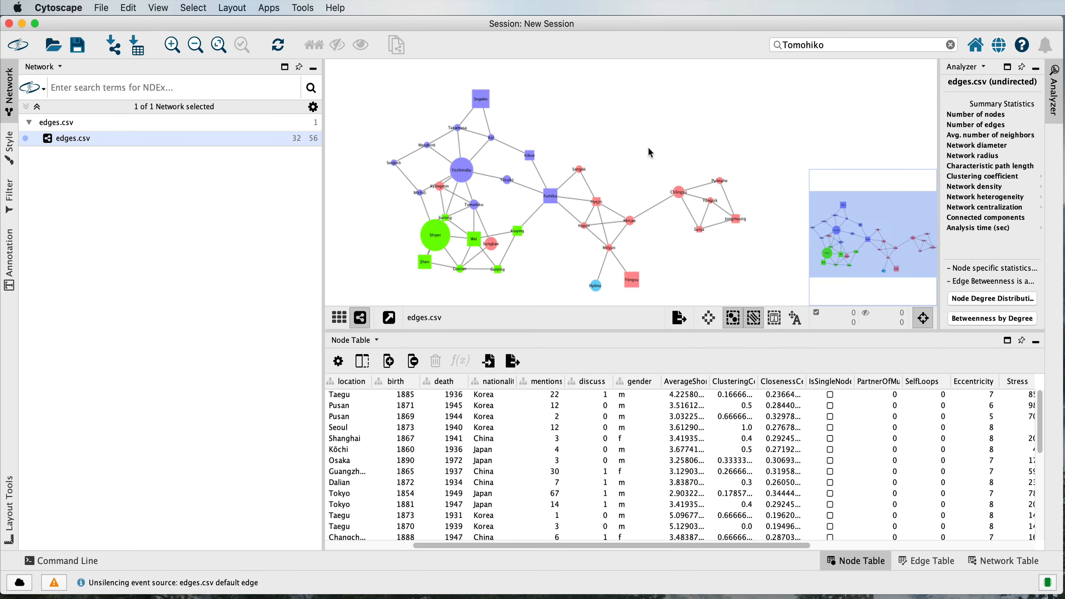
Hide the selected nodes and edges of the rightmost five-node cluster, and show all nodes and edges again
drag(649, 149, 780, 247)
right_click(678, 149)
mouse_move(707, 212)
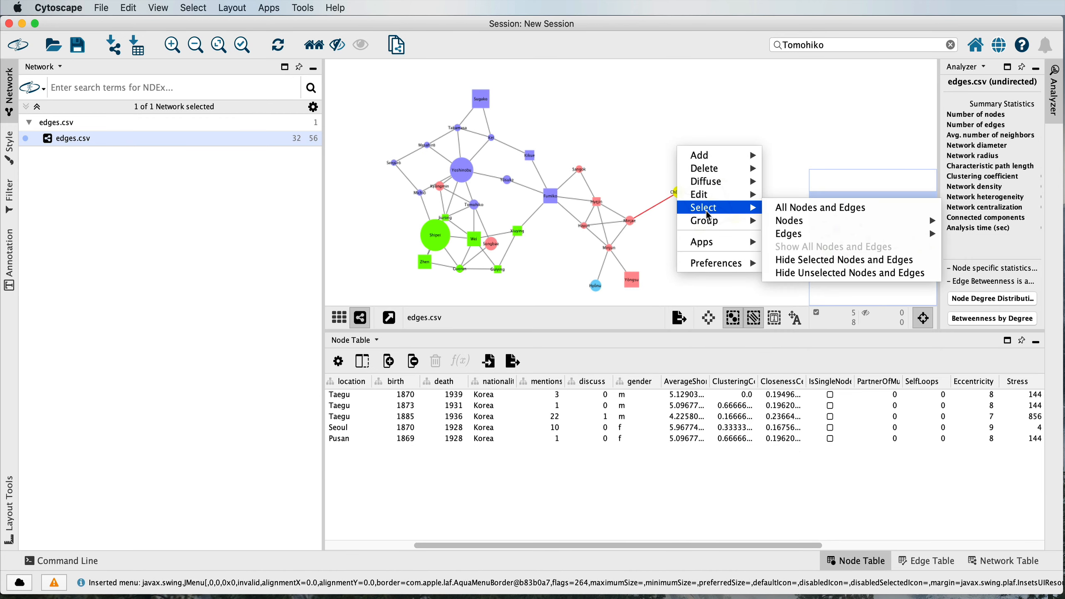
click(793, 259)
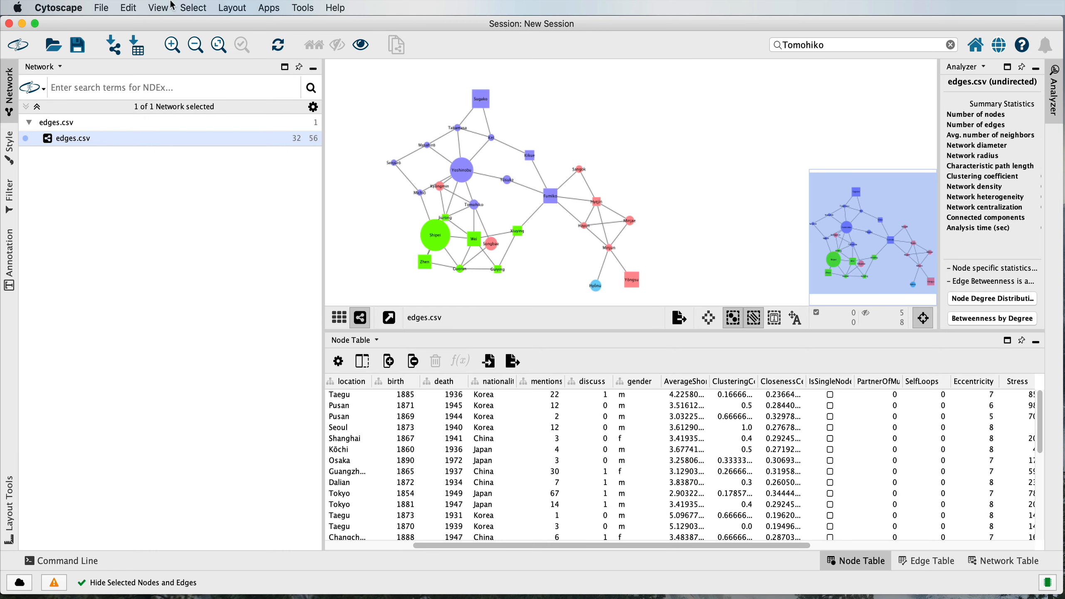
click(194, 8)
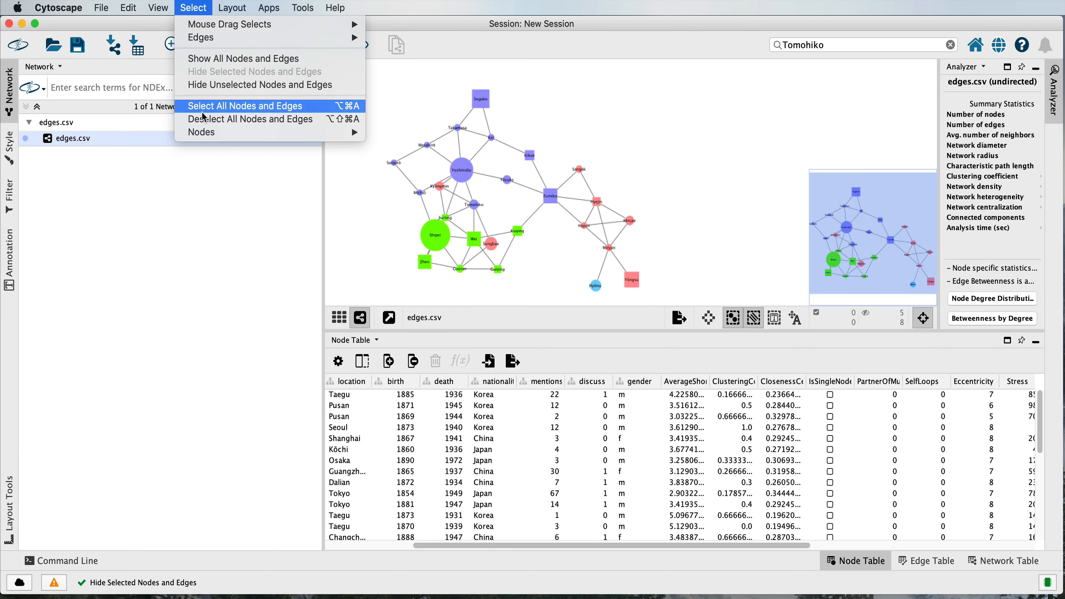
click(205, 62)
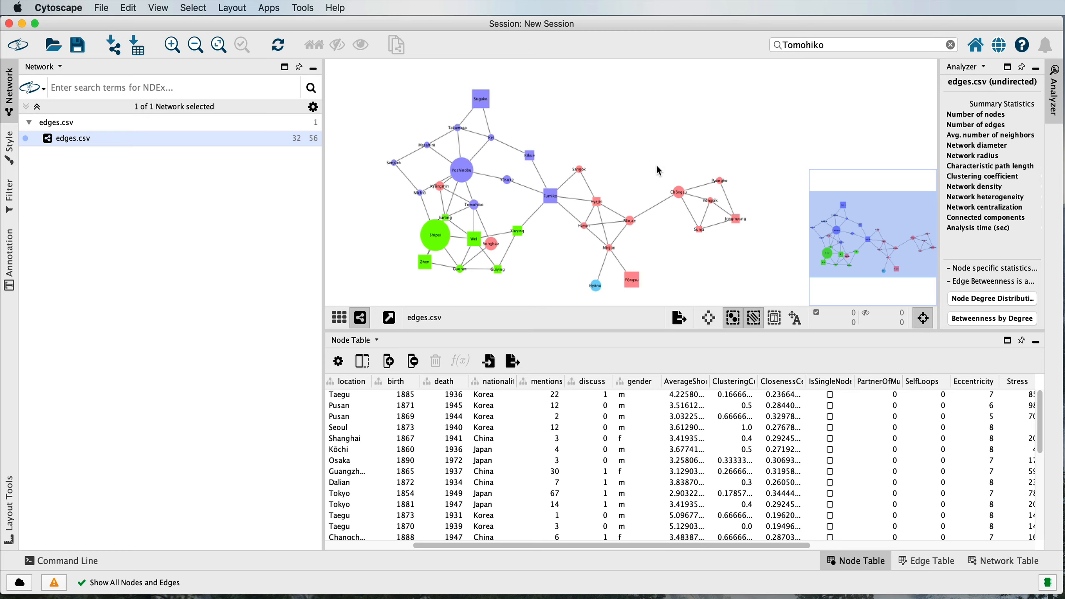
Select the rightmost five-node cluster without the edge linking it to the rest, and group its nodes as Group 1
drag(663, 168, 747, 241)
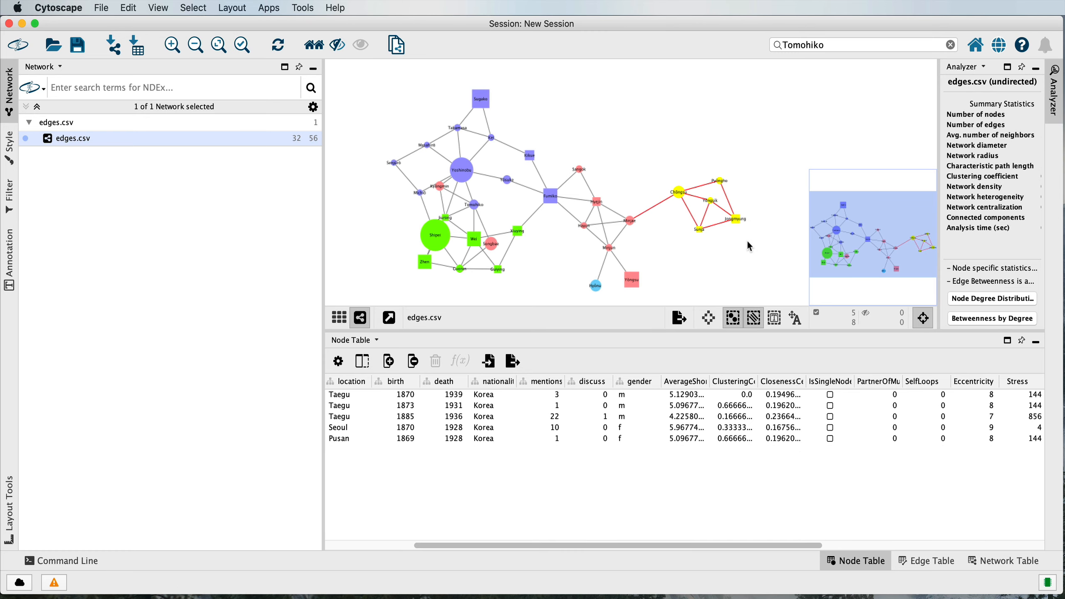
shift+click(655, 213)
mouse_move(738, 255)
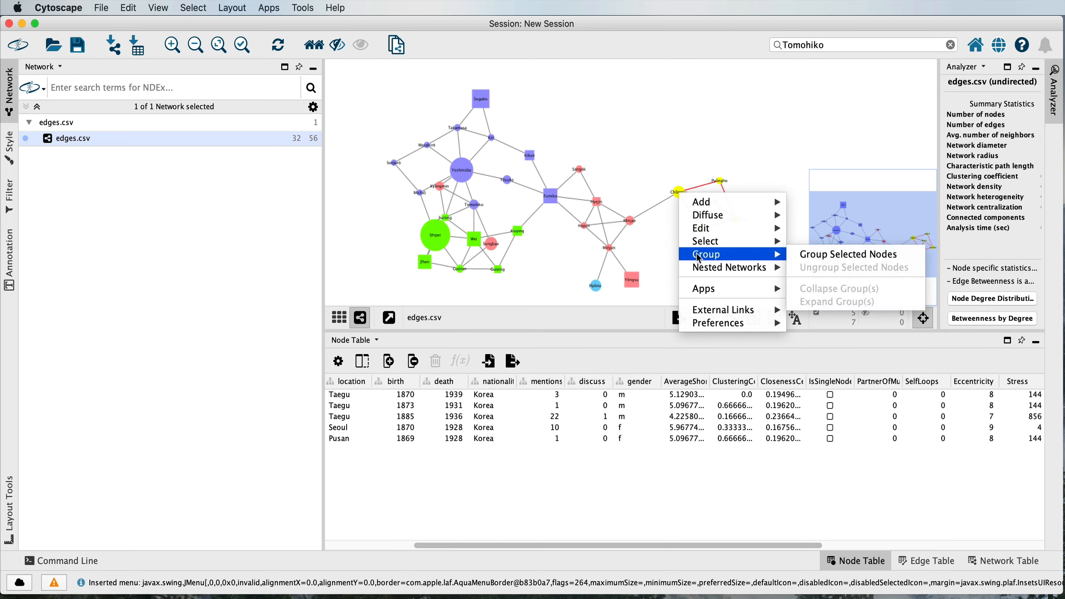
click(835, 254)
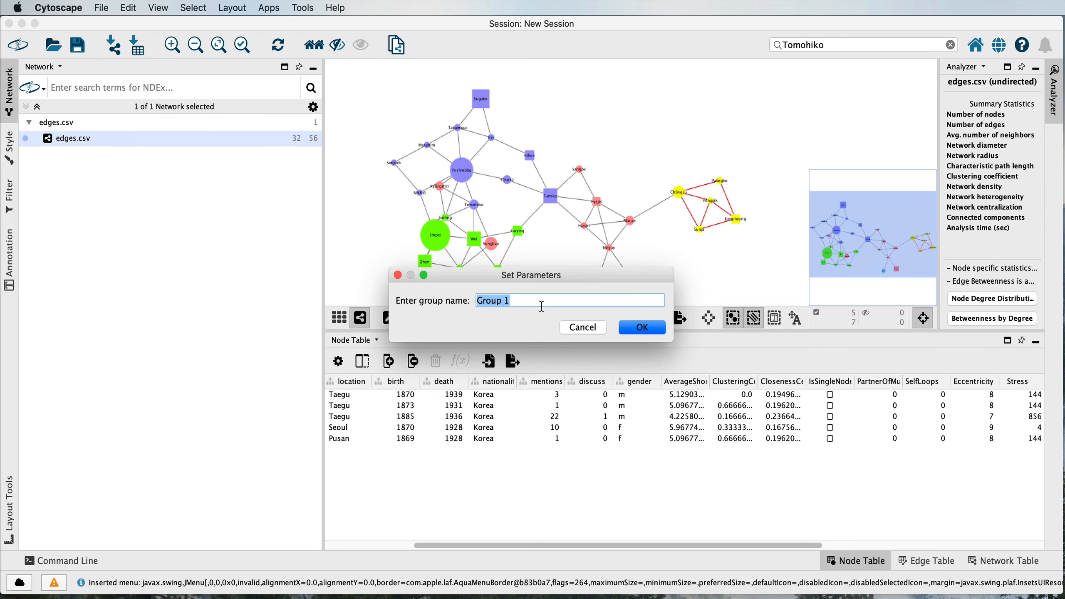
click(653, 326)
click(642, 172)
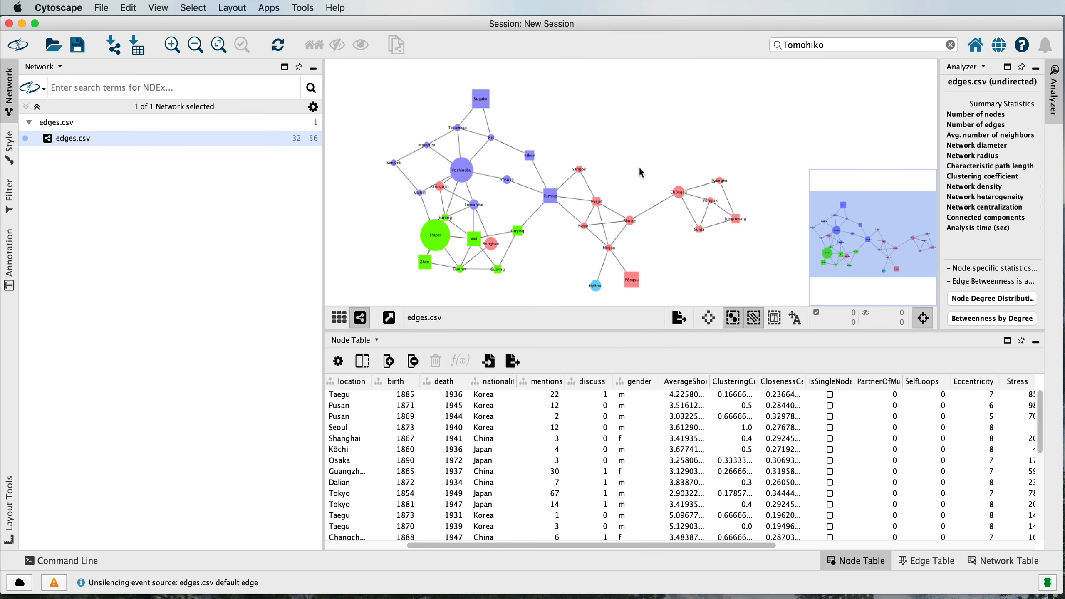
Collapse Group 1 into a single node and expand it again, repeating this once more from one of its member nodes
double_click(680, 193)
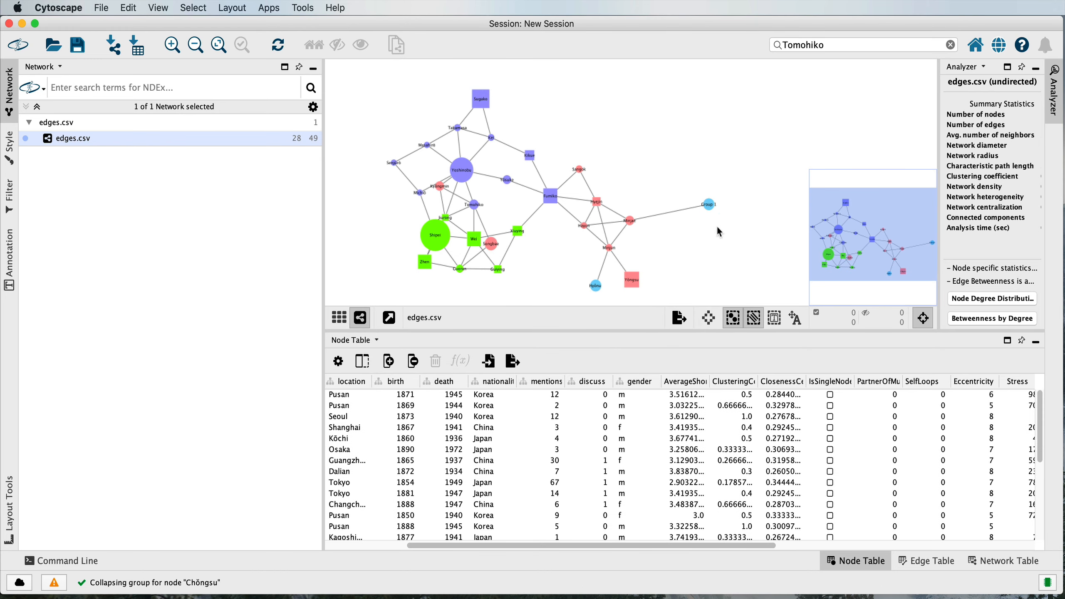
scroll(717, 225, up, 5)
drag(748, 254, 671, 159)
double_click(668, 155)
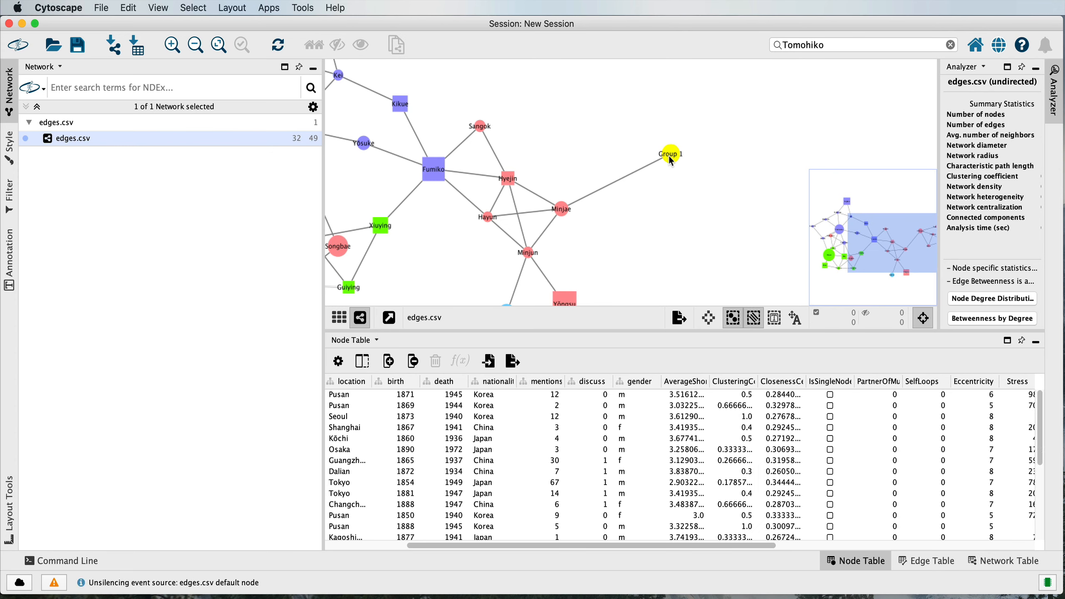
scroll(612, 233, down, 3)
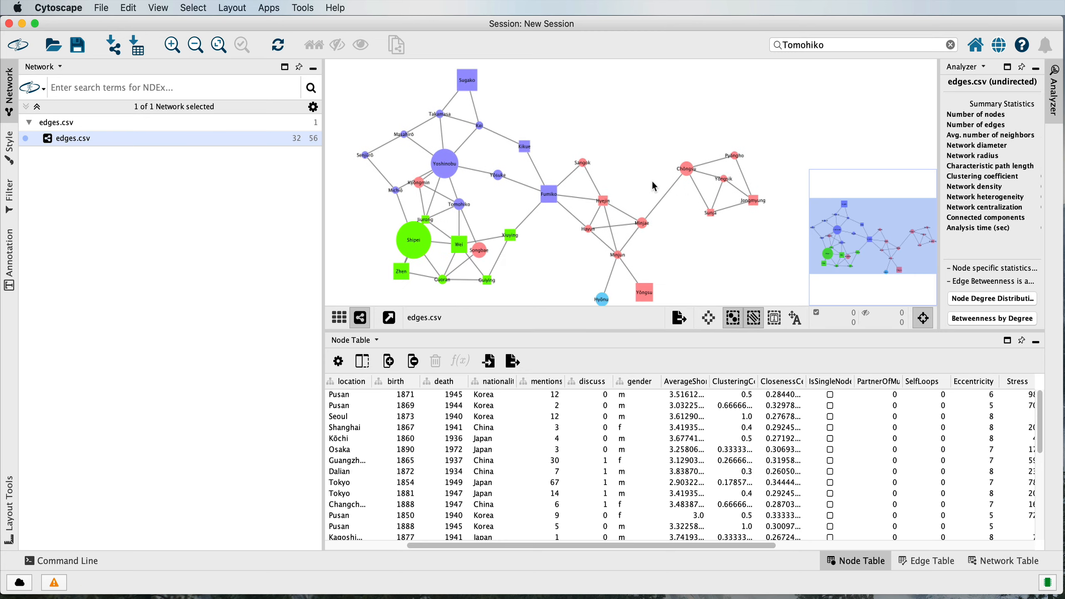
click(687, 174)
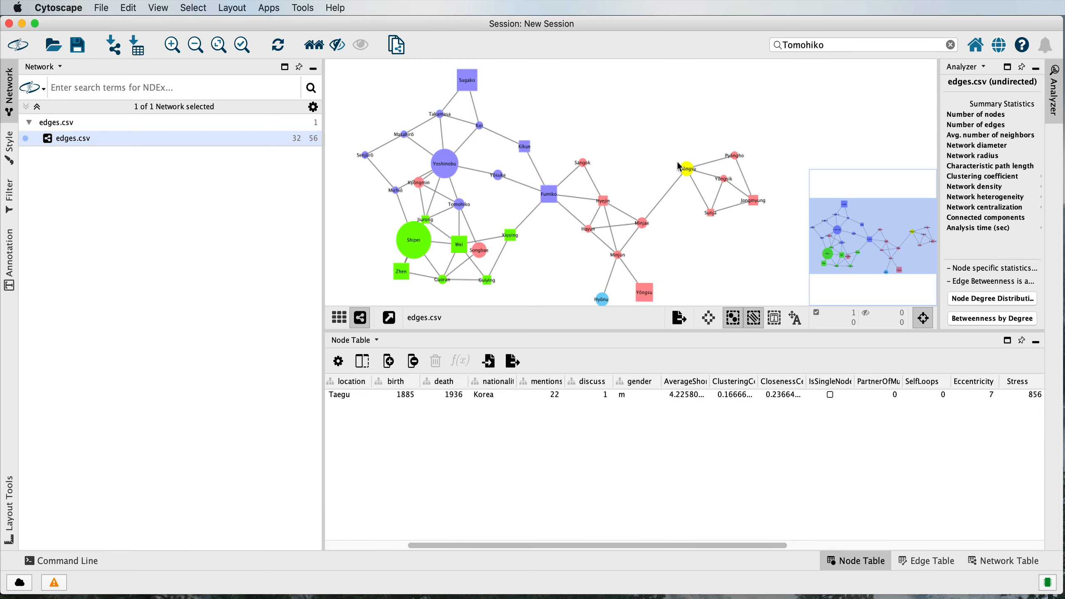
double_click(724, 180)
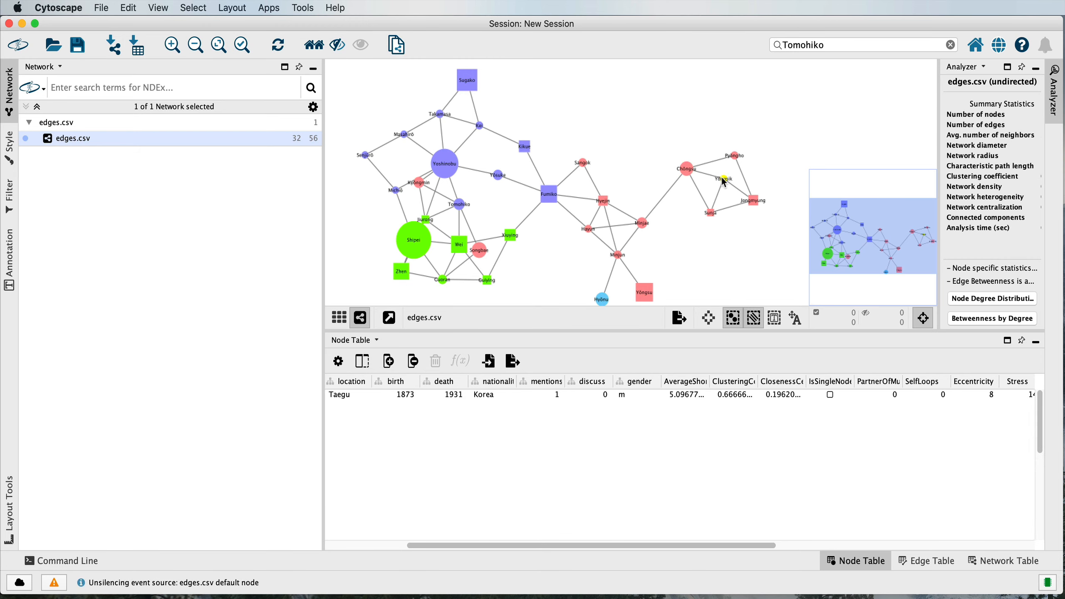
double_click(725, 186)
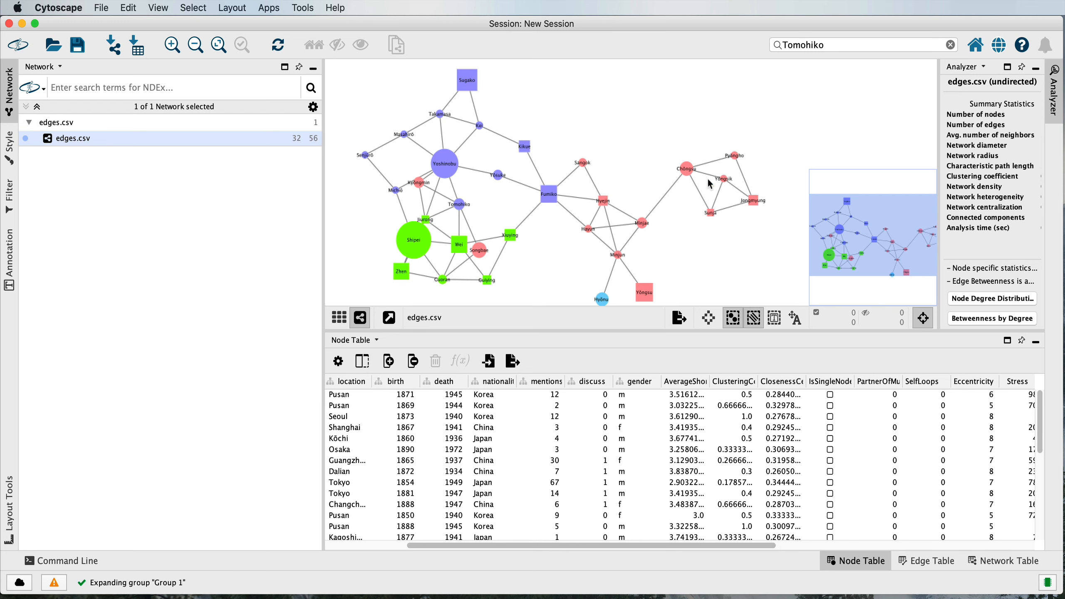
Try the Curved style on the network, examine its edges up close, and switch back to the default style
drag(605, 128, 649, 131)
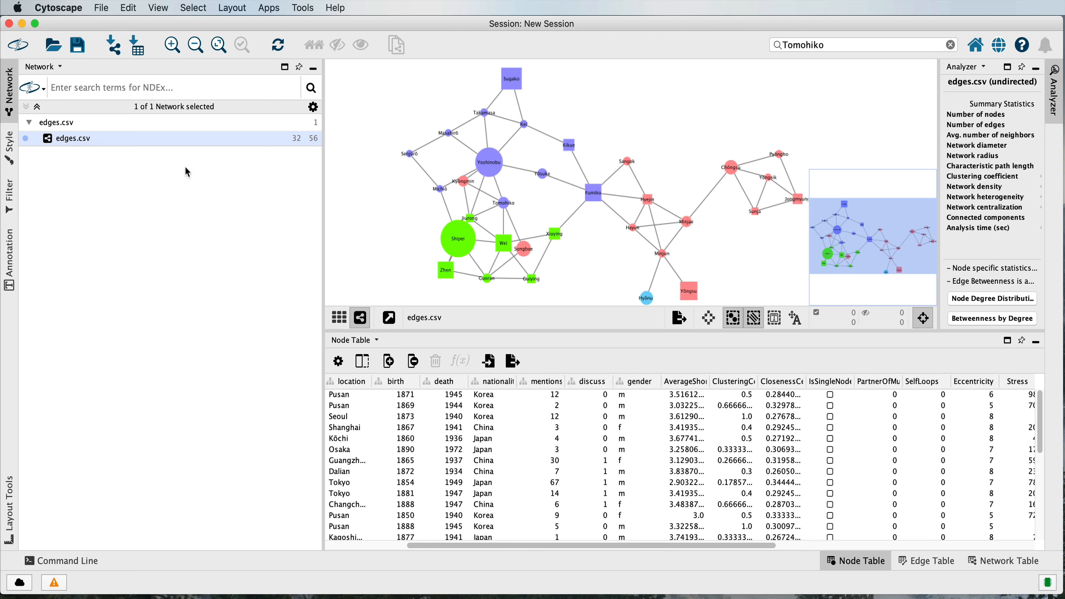
click(13, 148)
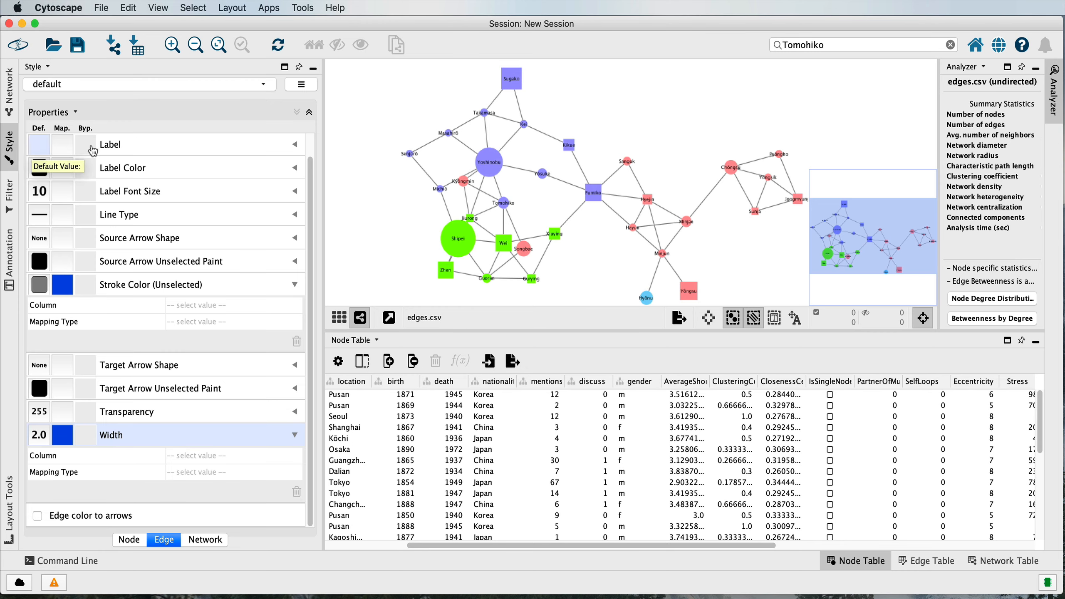
click(251, 86)
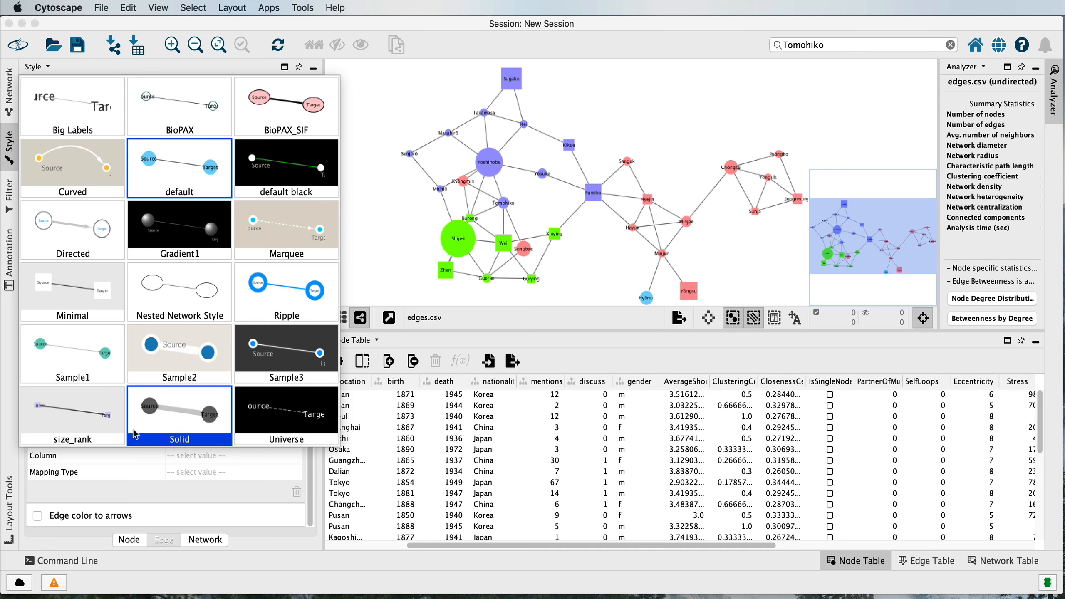
click(77, 167)
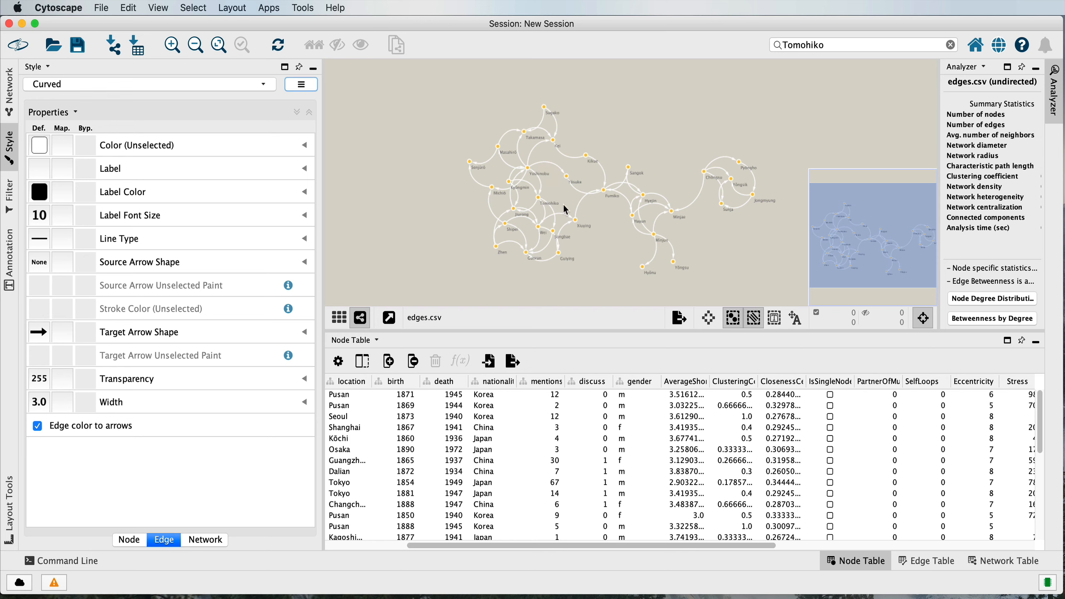
scroll(598, 215, up, 3)
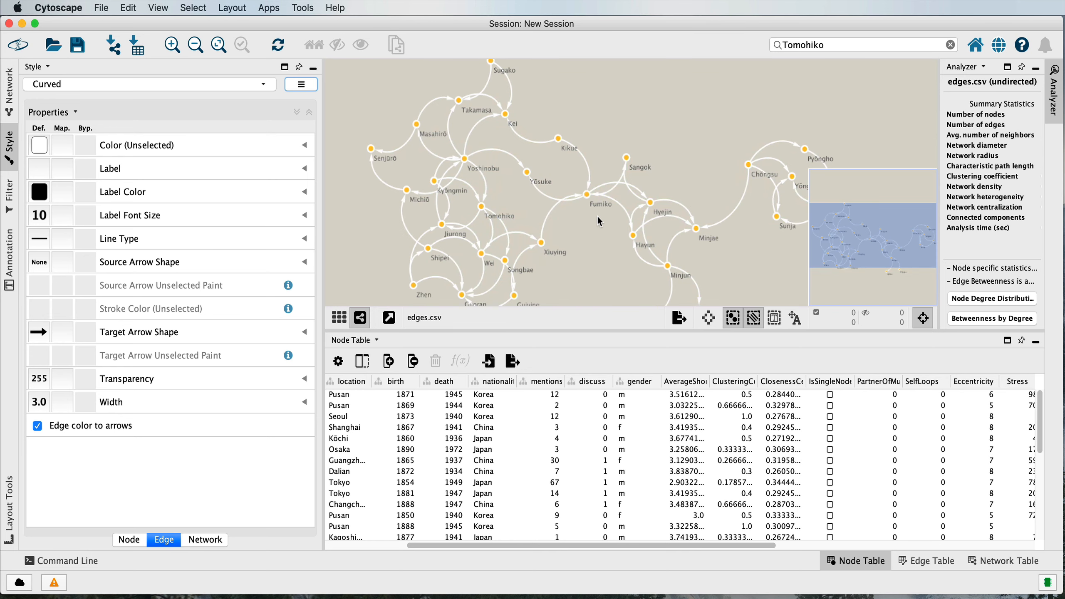
scroll(597, 215, up, 3)
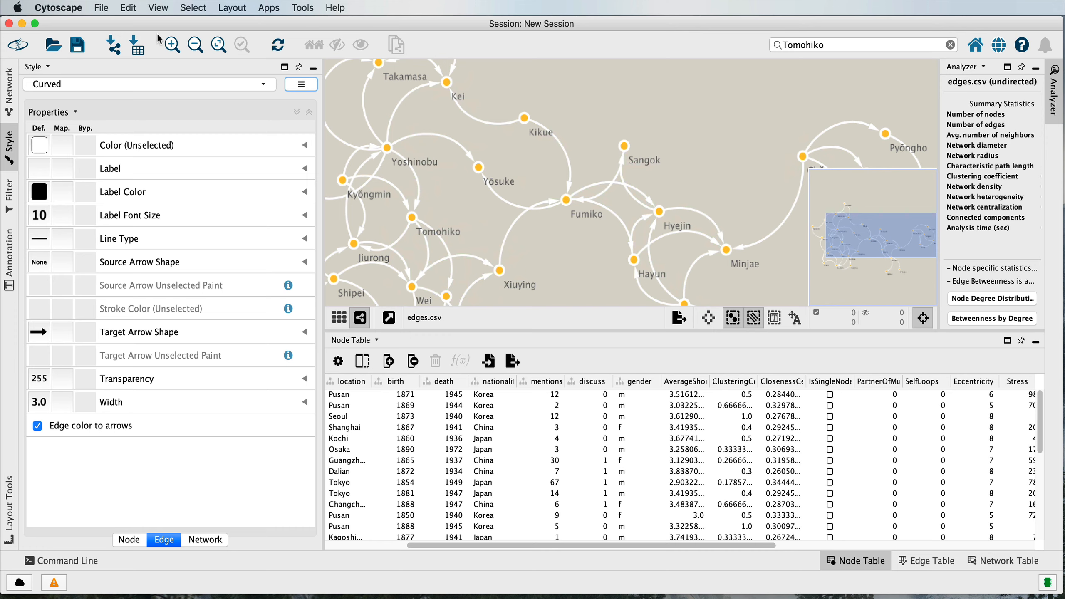
click(94, 84)
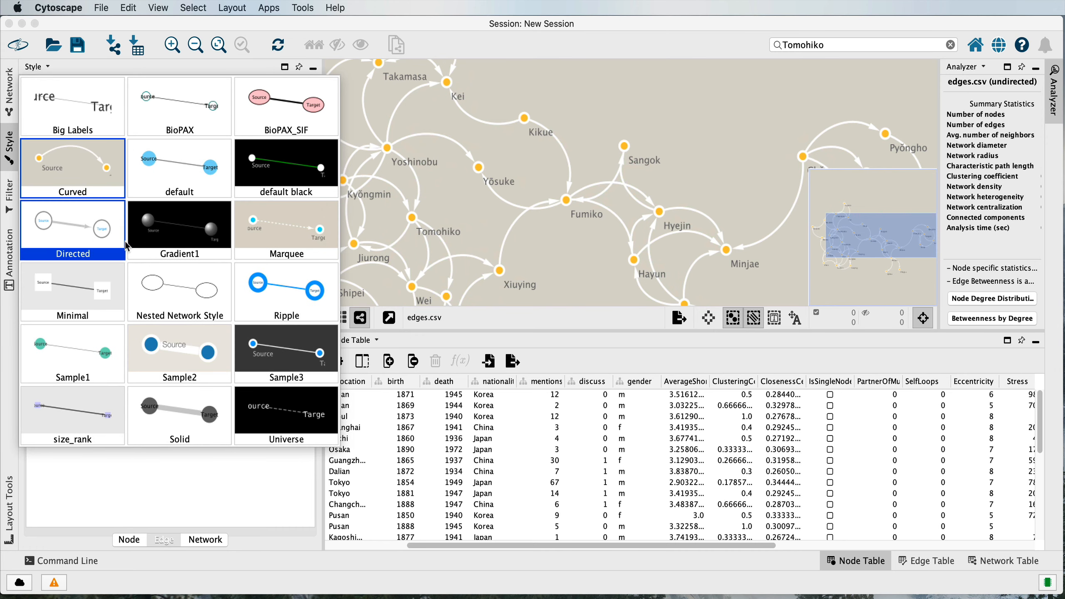
click(193, 172)
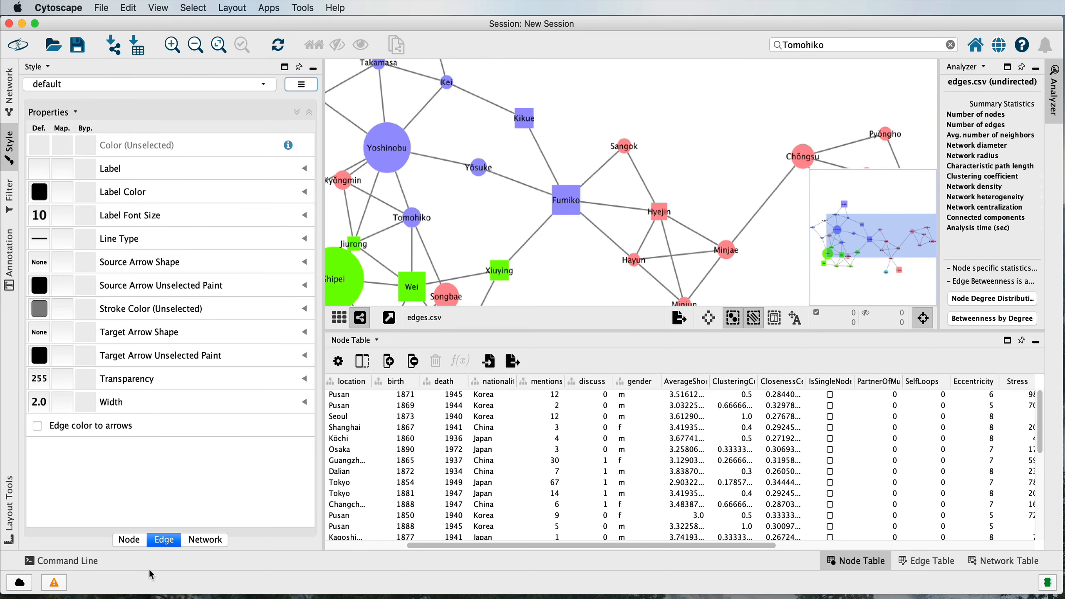
Apply an arrowhead as the default edge source arrow shape, and reset that property to its default value
click(40, 263)
scroll(107, 344, up, 5)
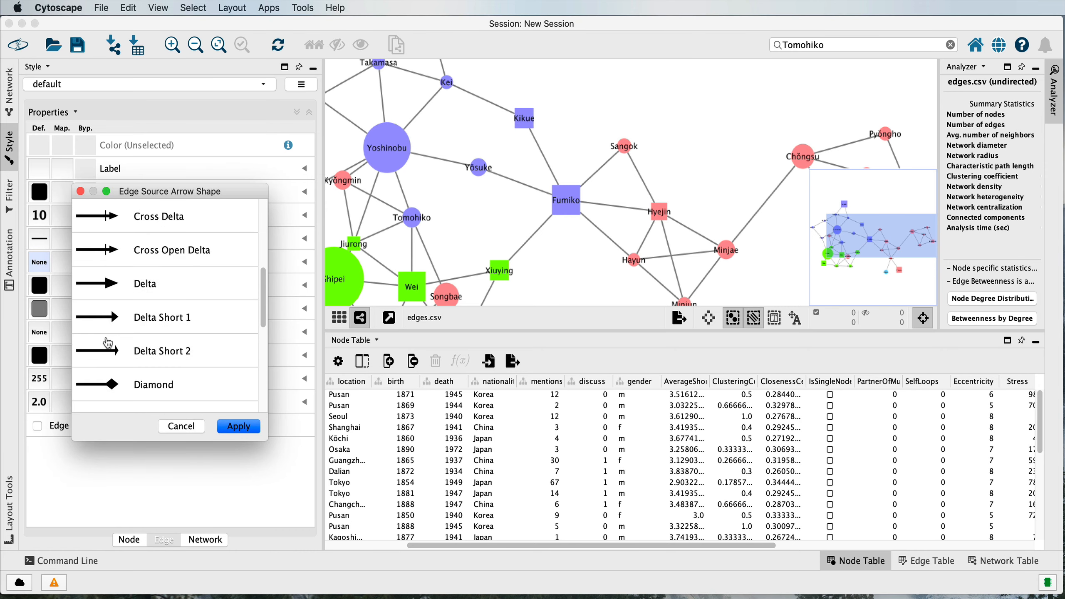
scroll(108, 344, up, 3)
click(118, 221)
click(237, 425)
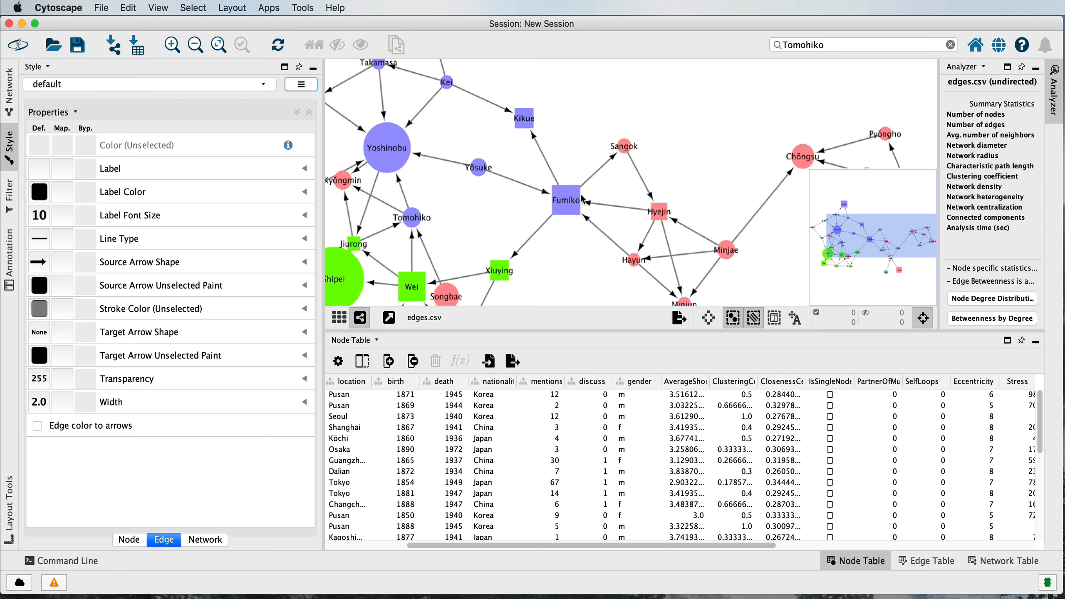
right_click(42, 265)
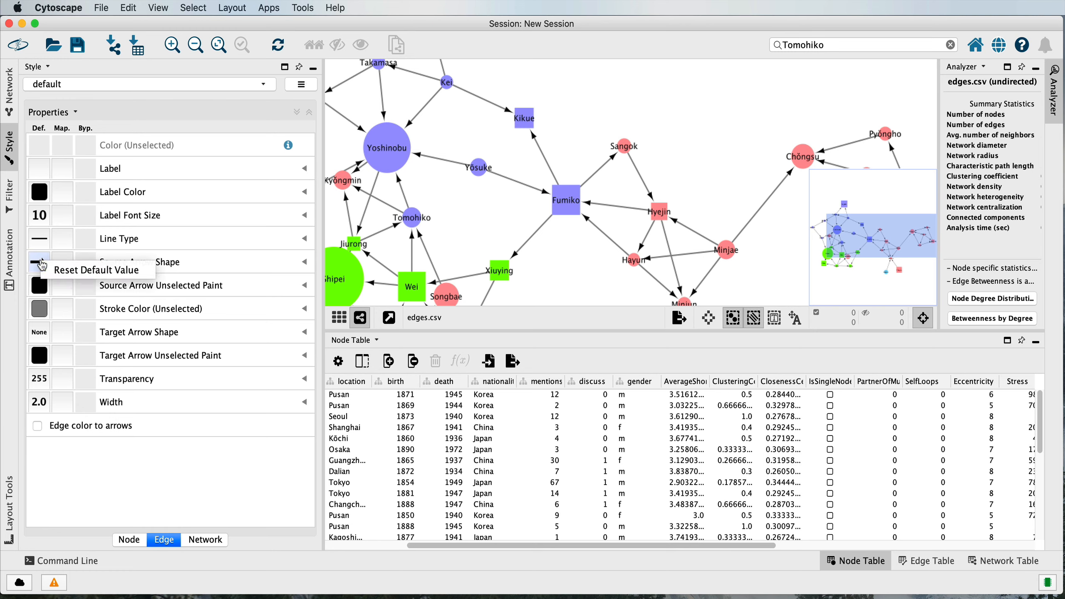
click(63, 270)
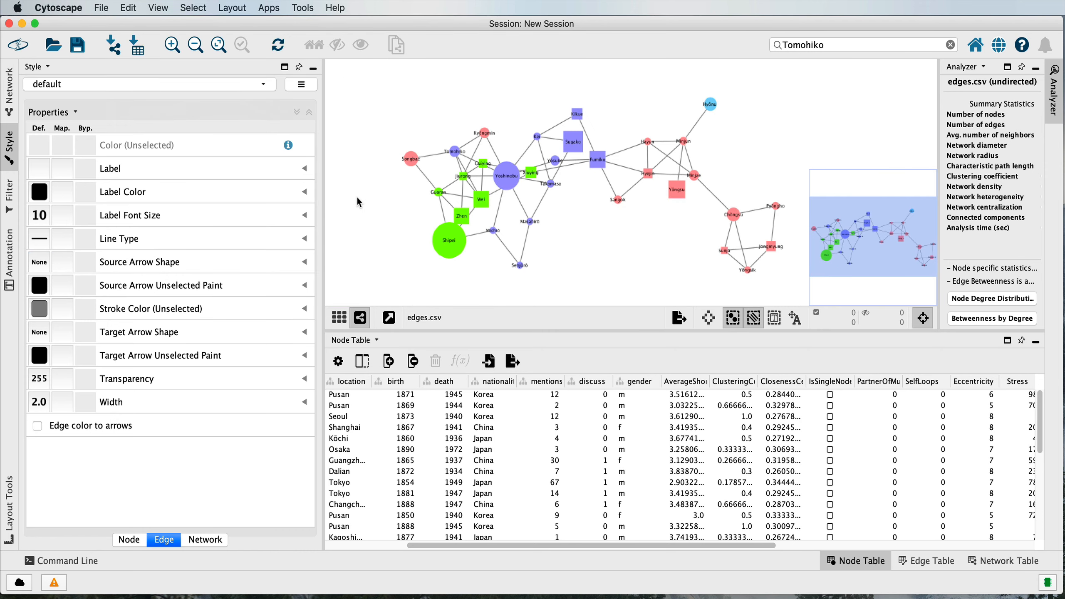
Export the whole network view as a PNG image named edges.csv.png at 437.5% zoom, 4160 by 1570 pixels
drag(382, 215, 343, 211)
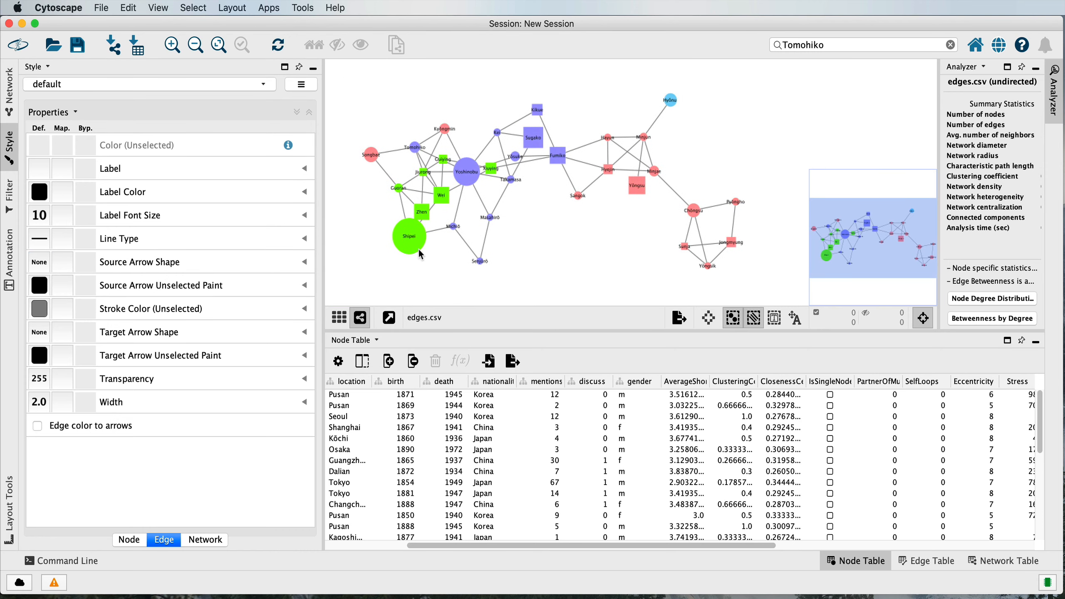
click(102, 7)
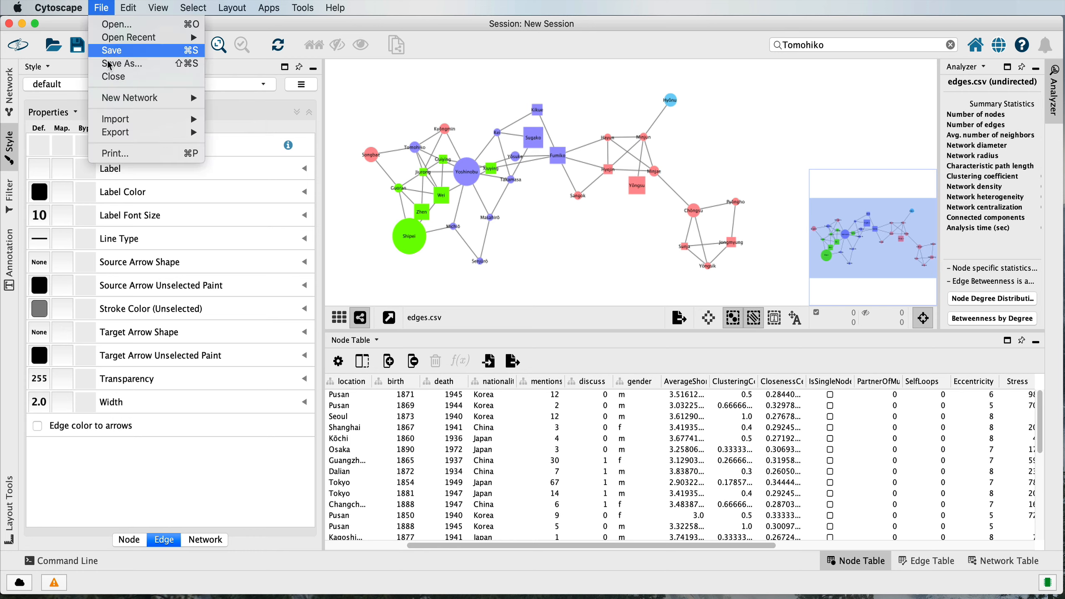
mouse_move(125, 138)
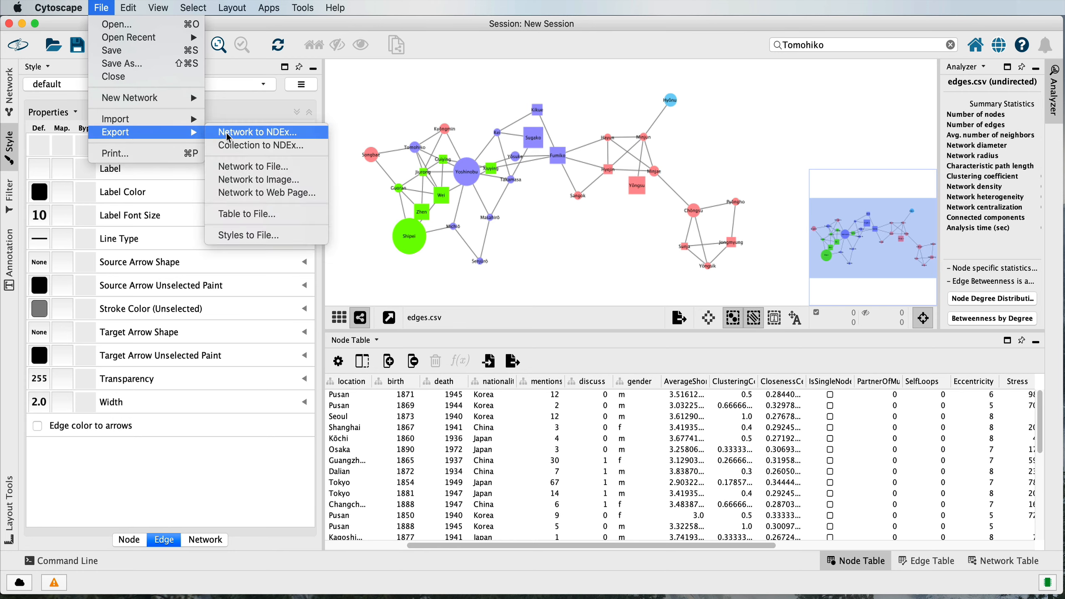
click(245, 184)
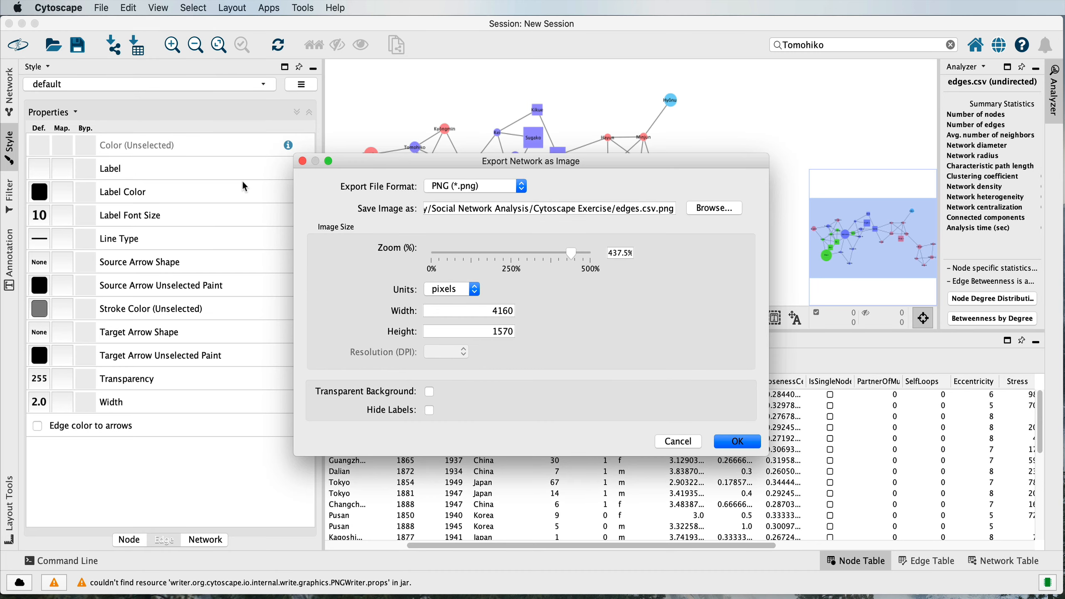
click(469, 189)
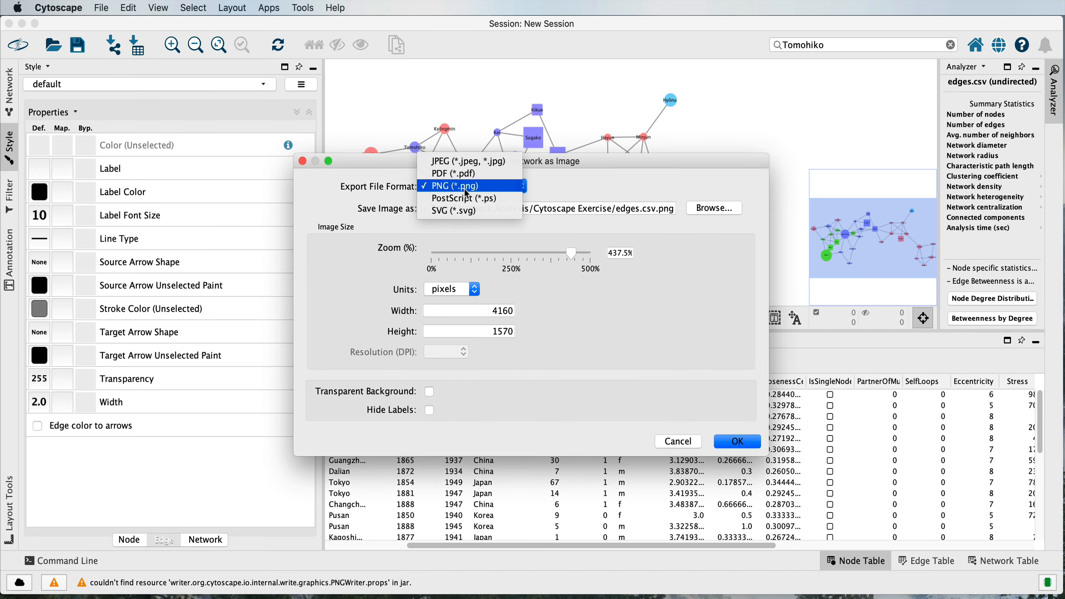
click(497, 190)
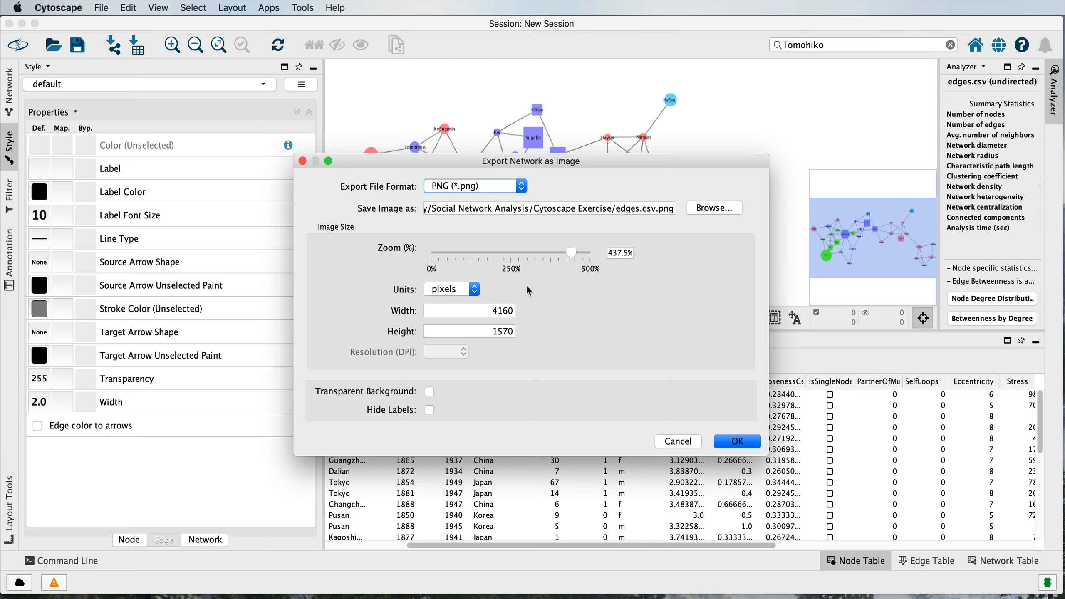
click(737, 442)
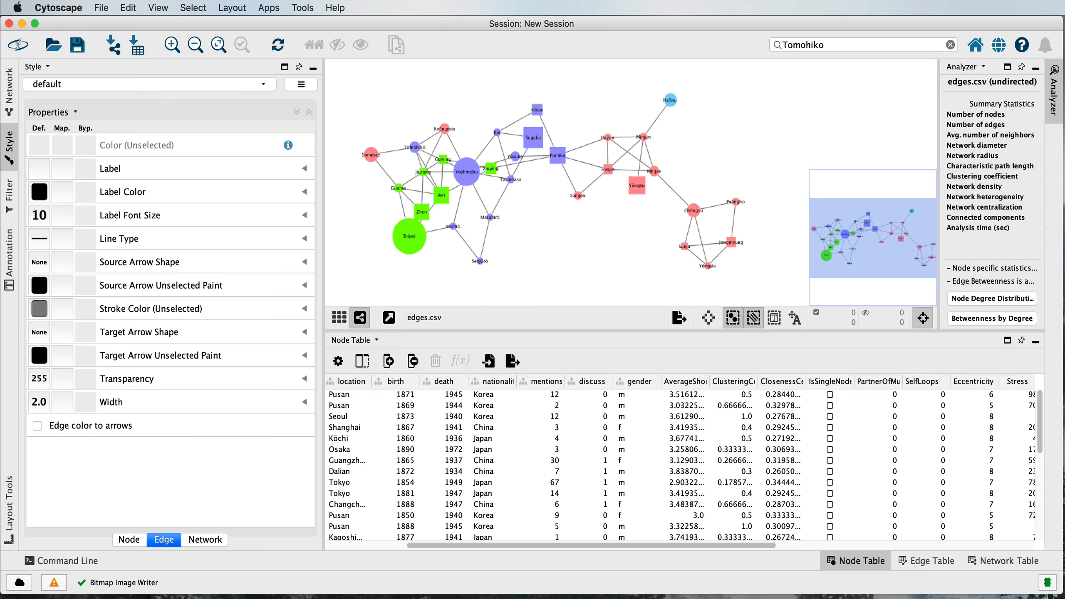
Switch to Finder, preview the exported edges.csv.png to check the whole network, and return to Cytoscape
key(super+Tab)
key(Up)
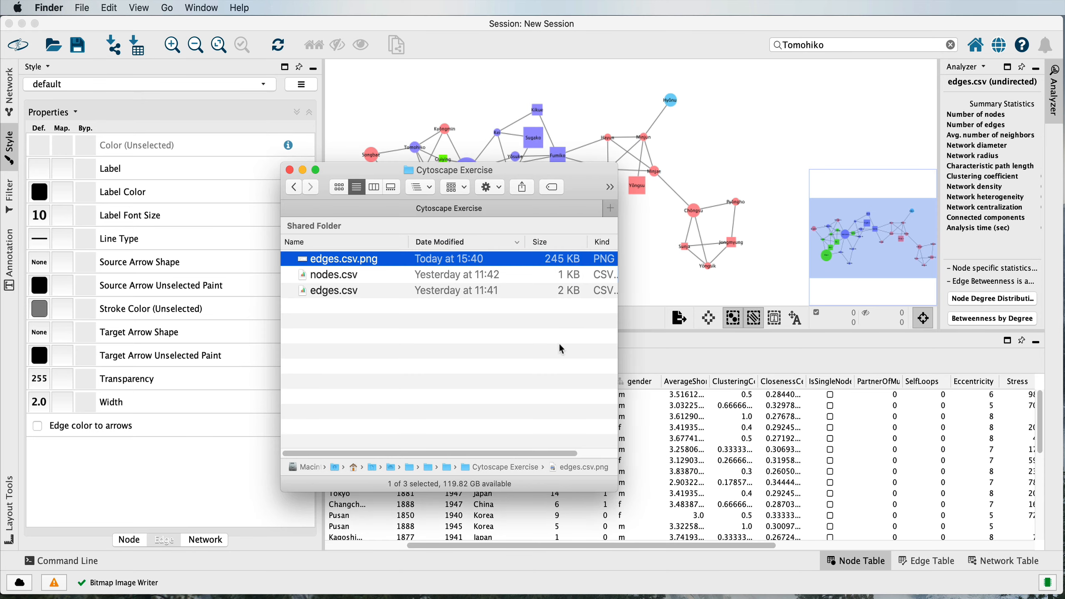
key(space)
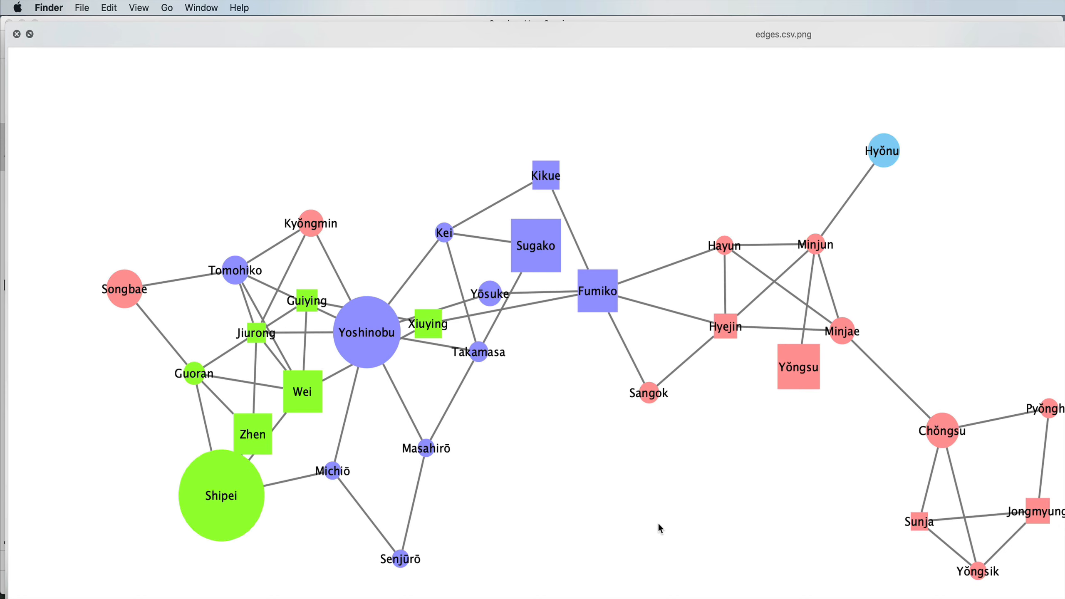
key(space)
click(751, 143)
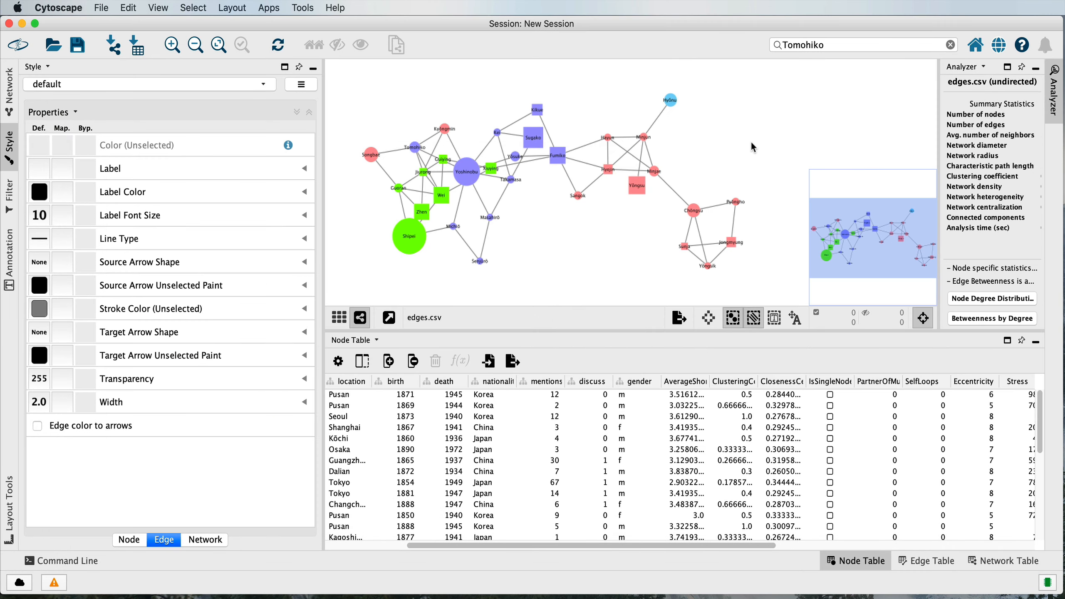
Export a close-up of the purple nodes around the large purple square as an image, overwriting edges.csv.png
scroll(585, 189, up, 10)
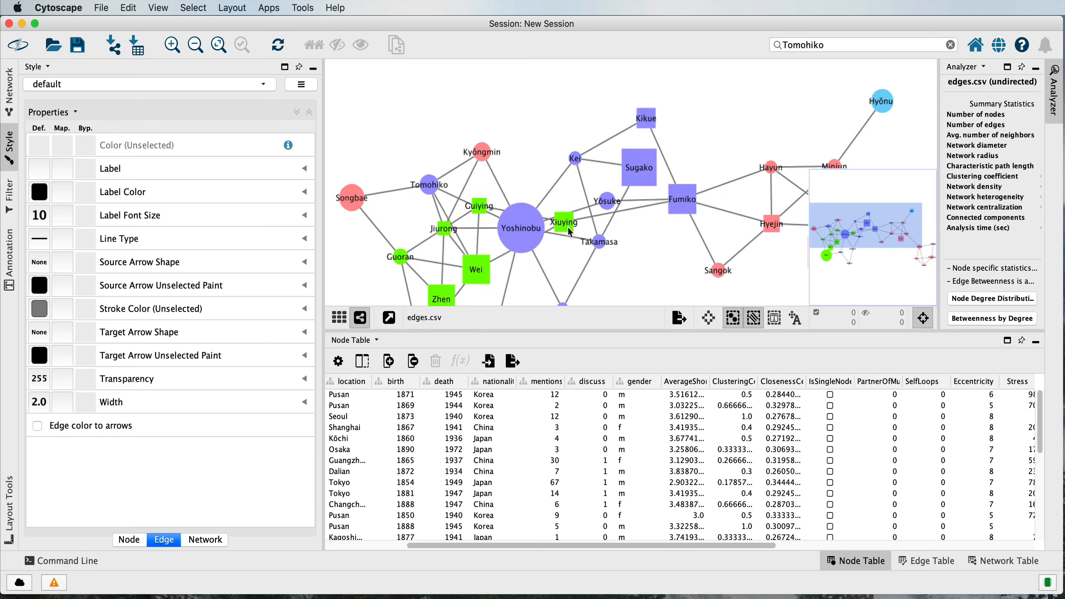
scroll(569, 232, up, 3)
click(94, 6)
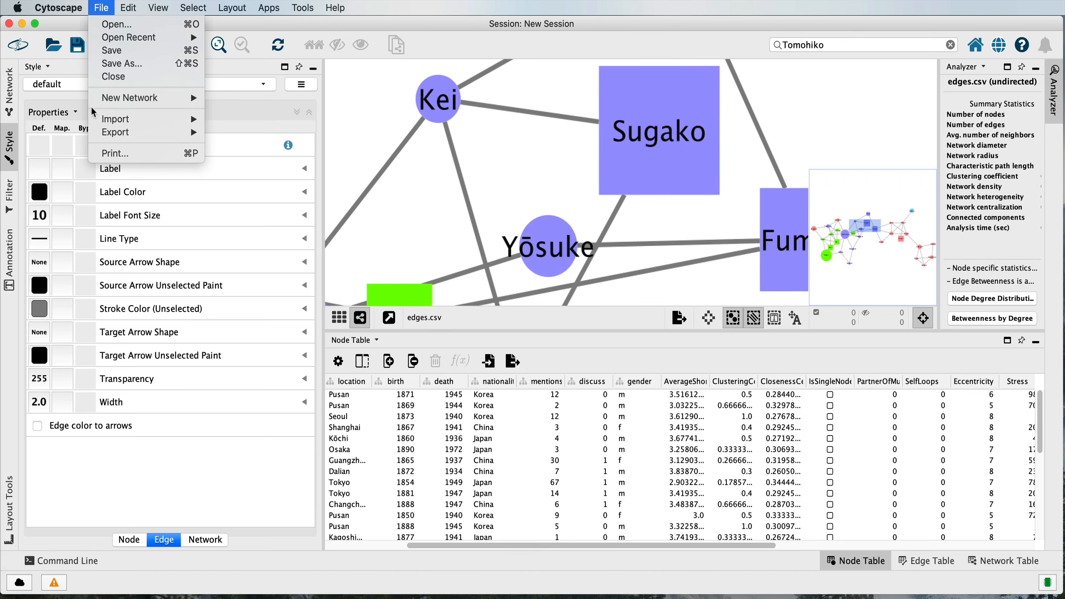
mouse_move(118, 132)
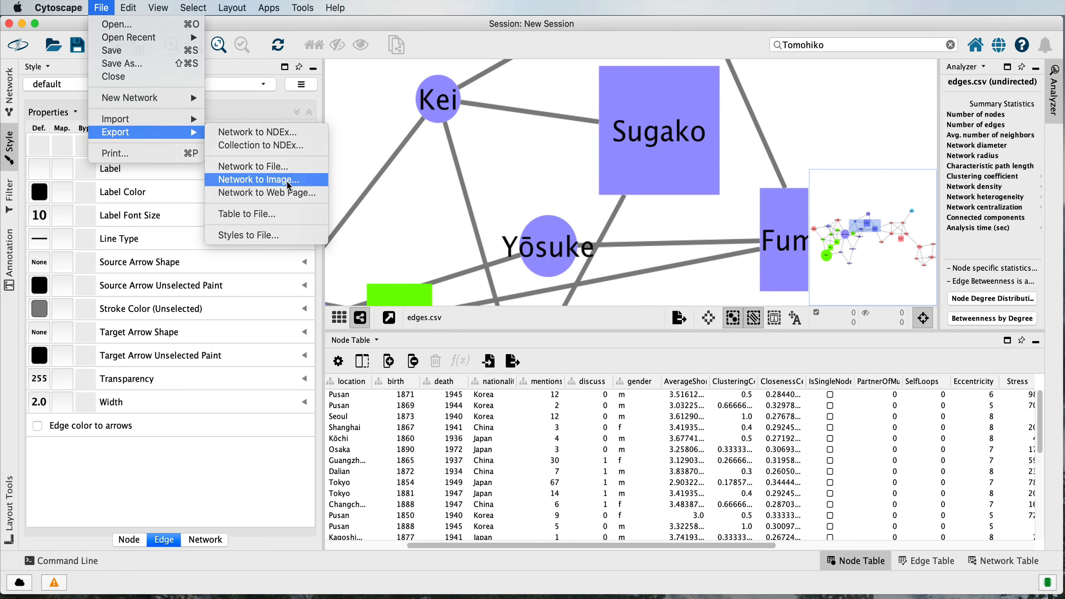
click(286, 180)
click(736, 443)
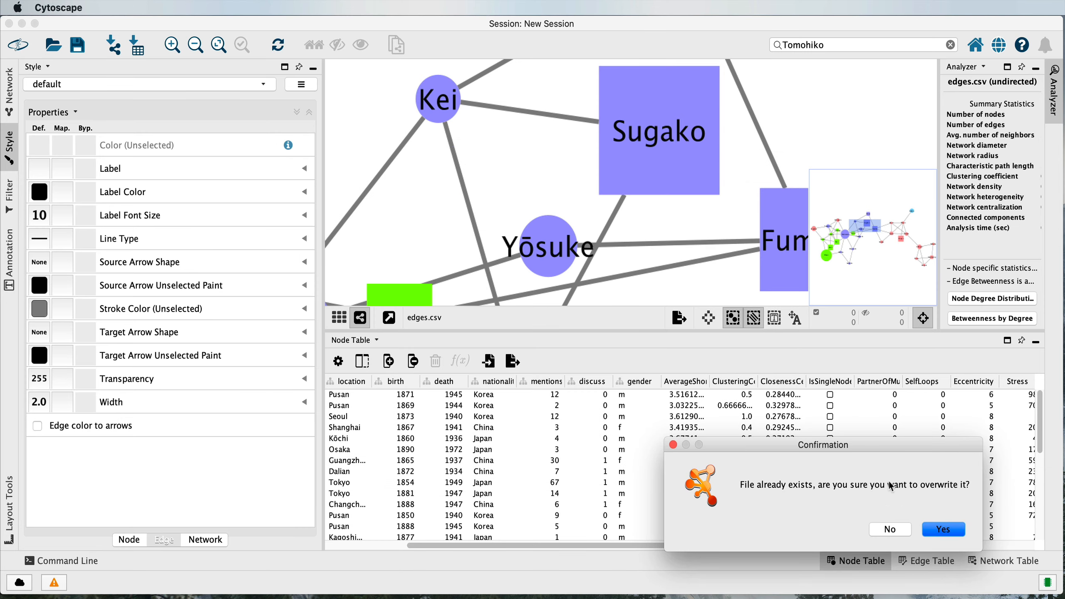
click(943, 530)
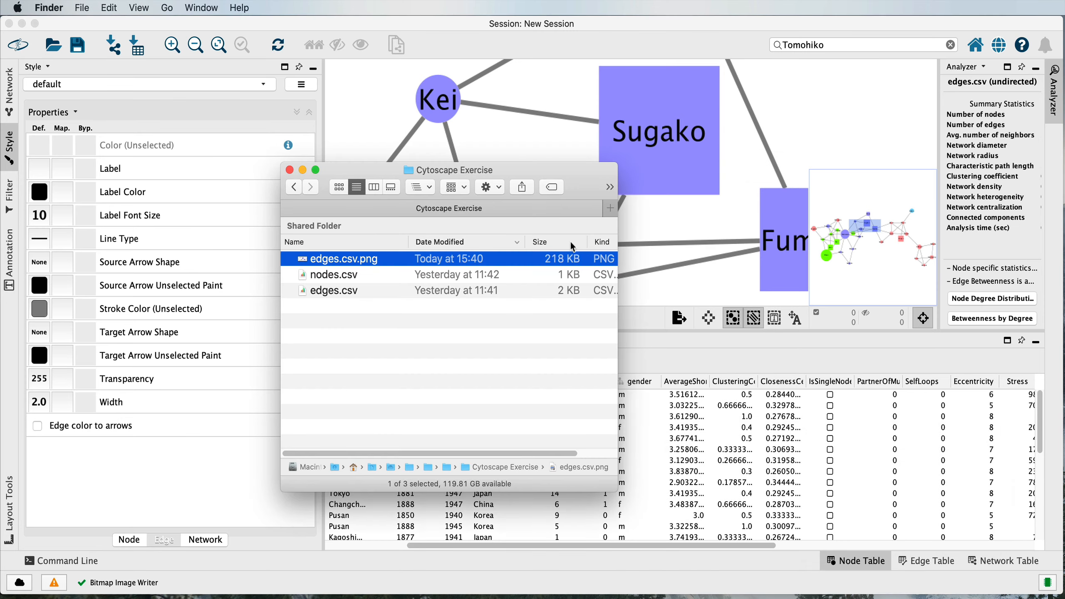
Preview the overwritten edges.csv.png in Finder to check the close-up framing, and return to Cytoscape
key(space)
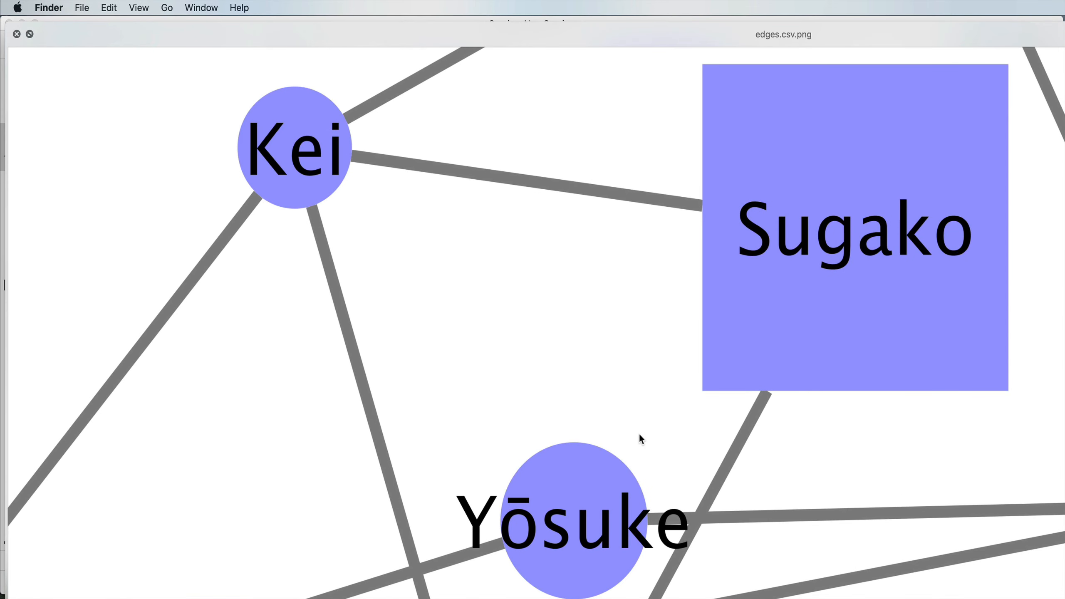
key(space)
click(343, 107)
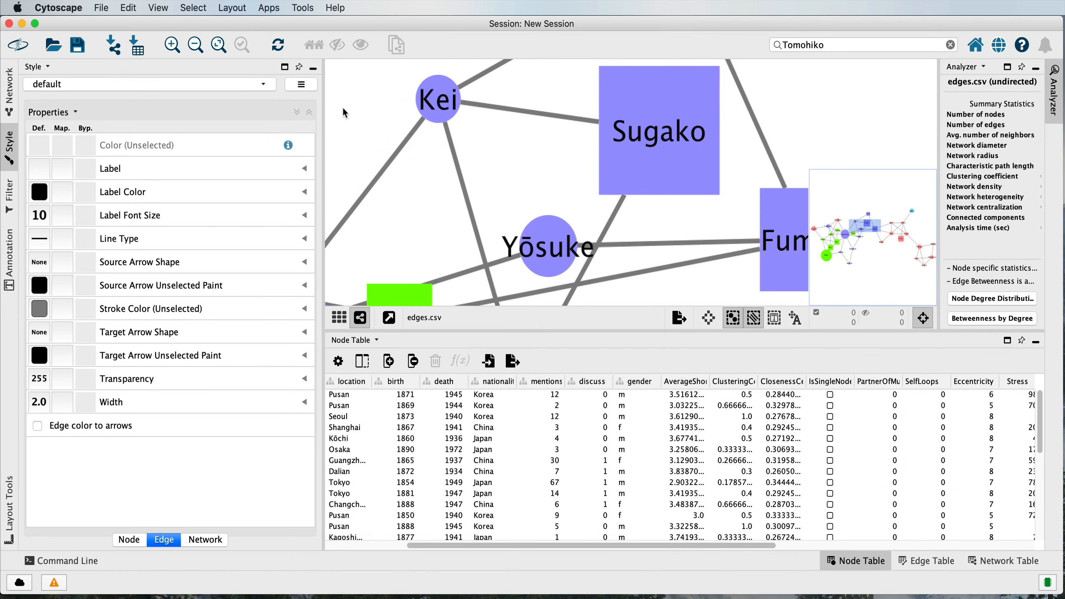
Move the large purple circular hub node up above the cluster of nodes surrounding it
scroll(505, 203, down, 10)
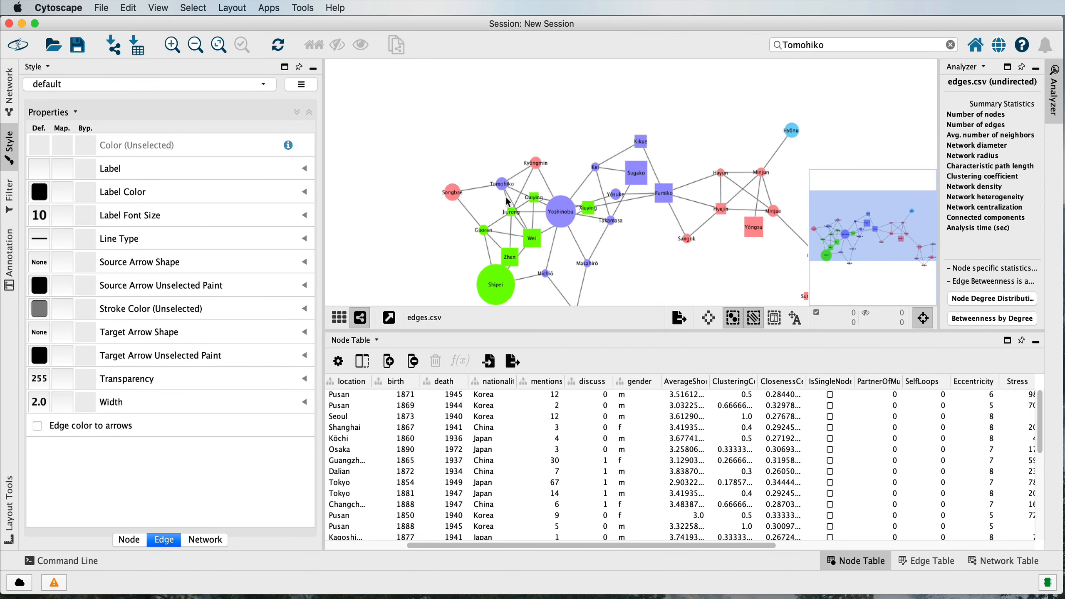
drag(569, 217, 569, 117)
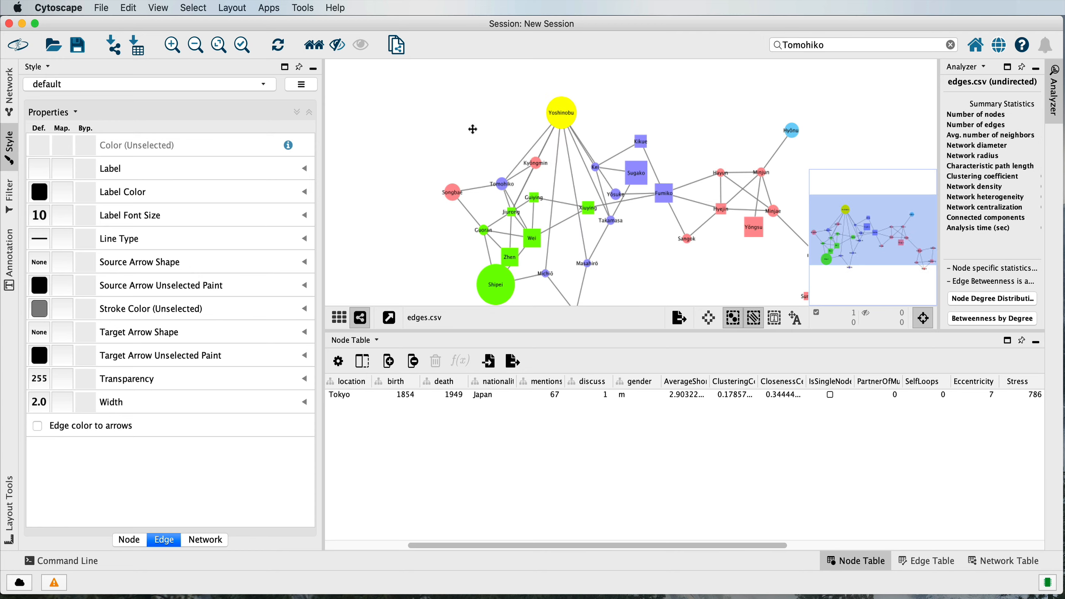
drag(473, 127, 404, 107)
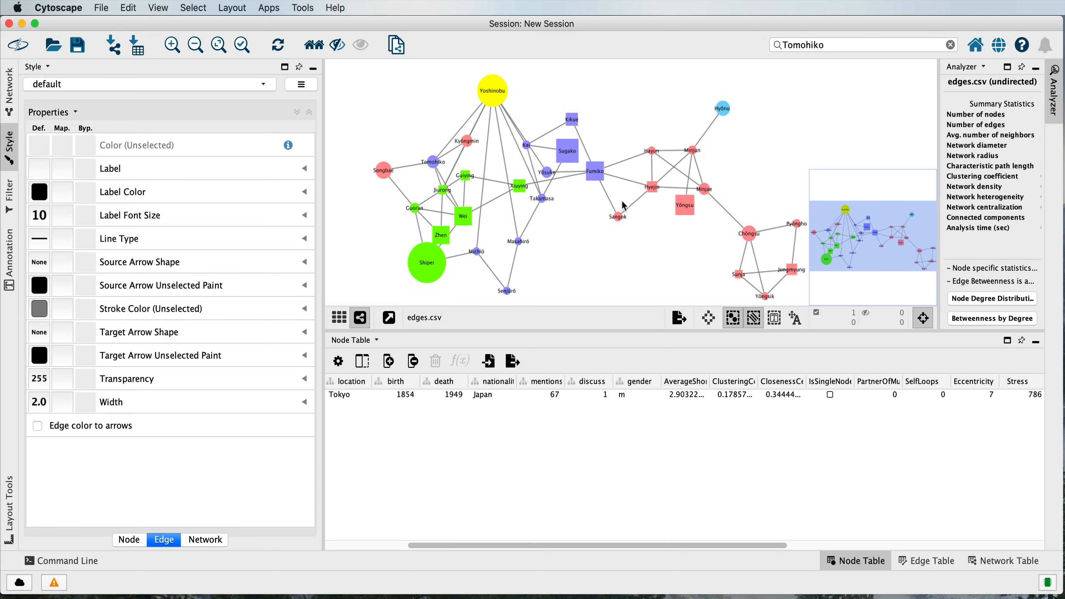
mouse_move(490, 100)
mouse_down()
mouse_move(593, 205)
mouse_move(498, 104)
mouse_up()
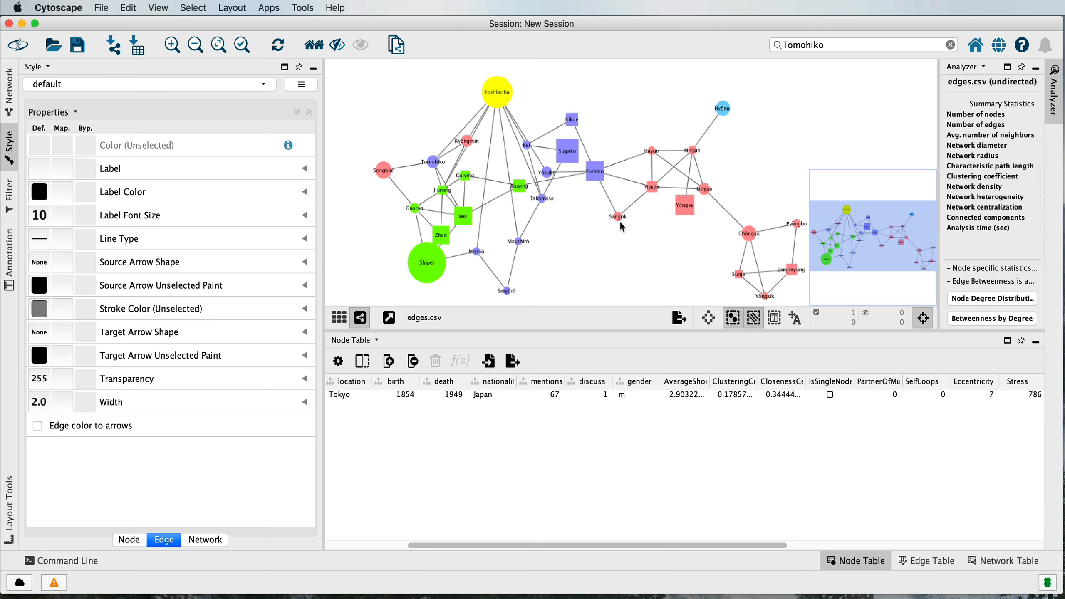